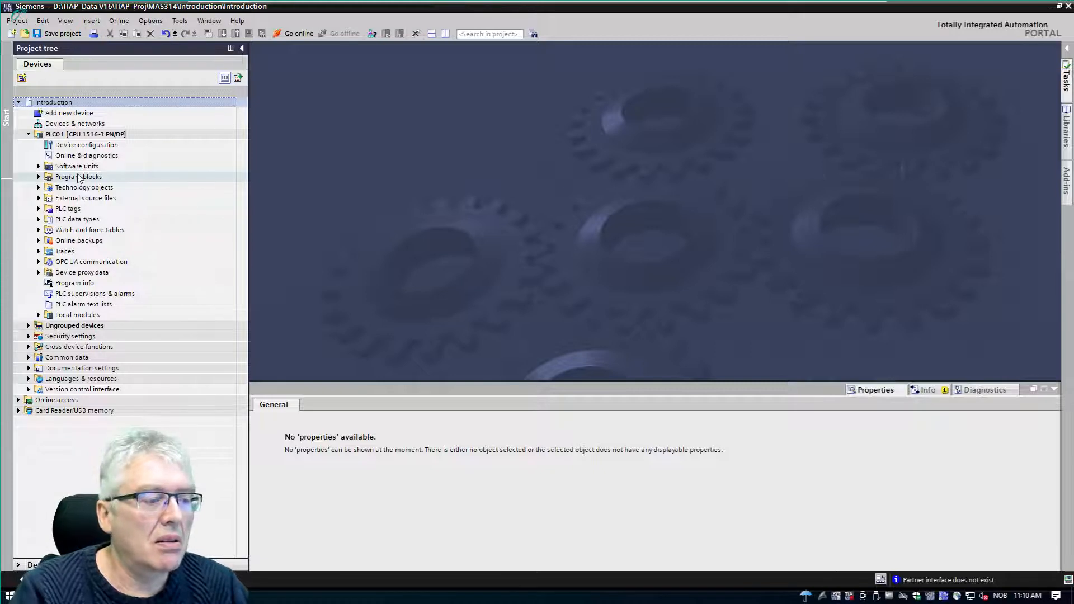
- Open PLC01's device configuration and examine the Ethernet address settings of PROFINET interfaces X1 and X2
double_click(71, 147)
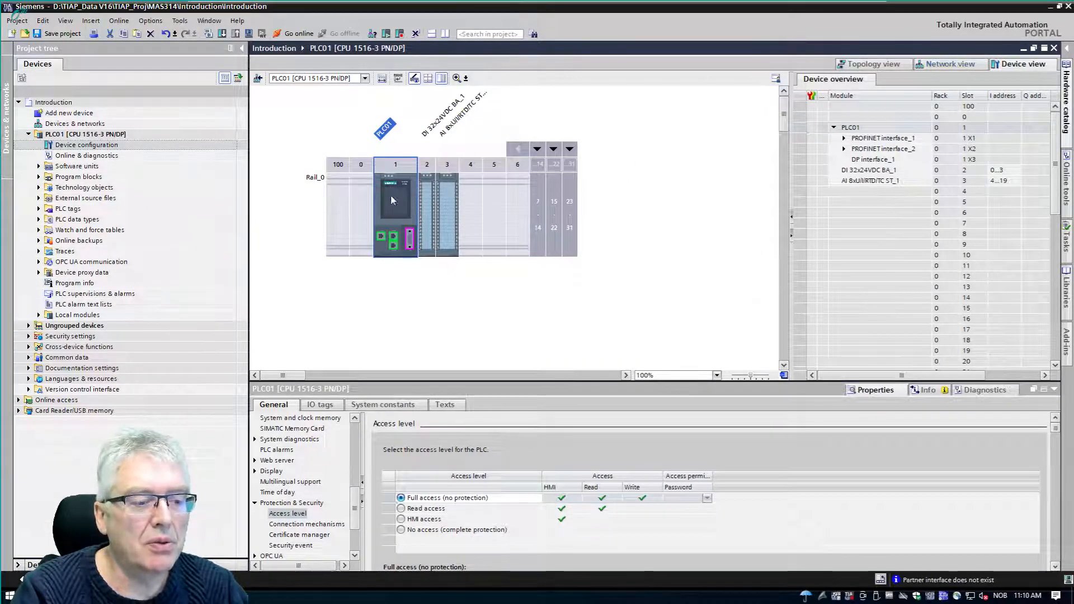
click(393, 242)
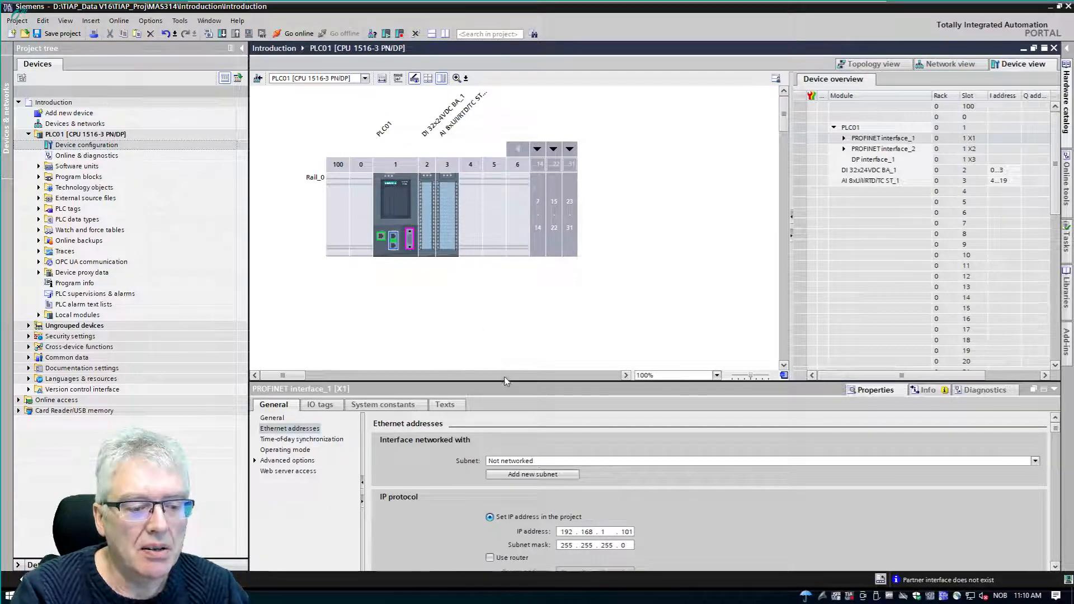
drag(508, 384, 544, 315)
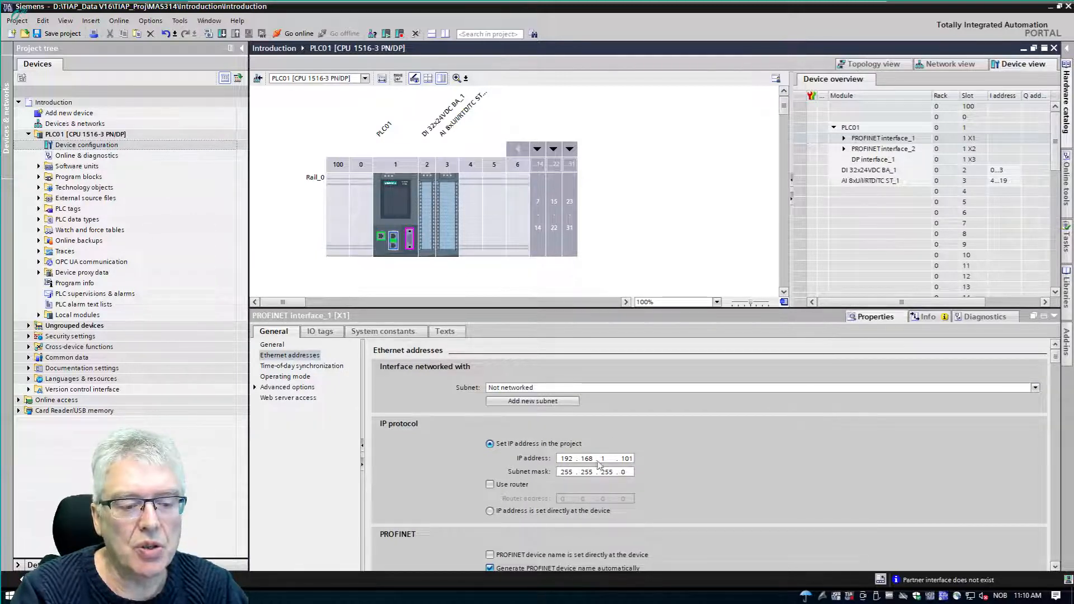
click(382, 237)
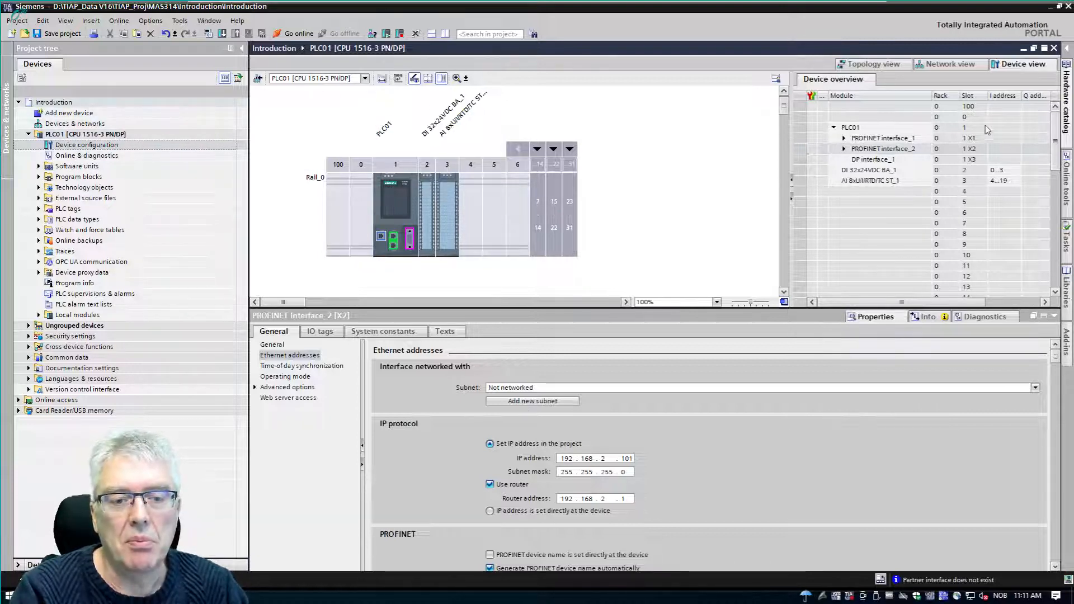
- In the network view, add a 12" KTP1200 Basic panel with article number 6AV2 123-2MB03-0AX0 to the right of PLC01
click(950, 64)
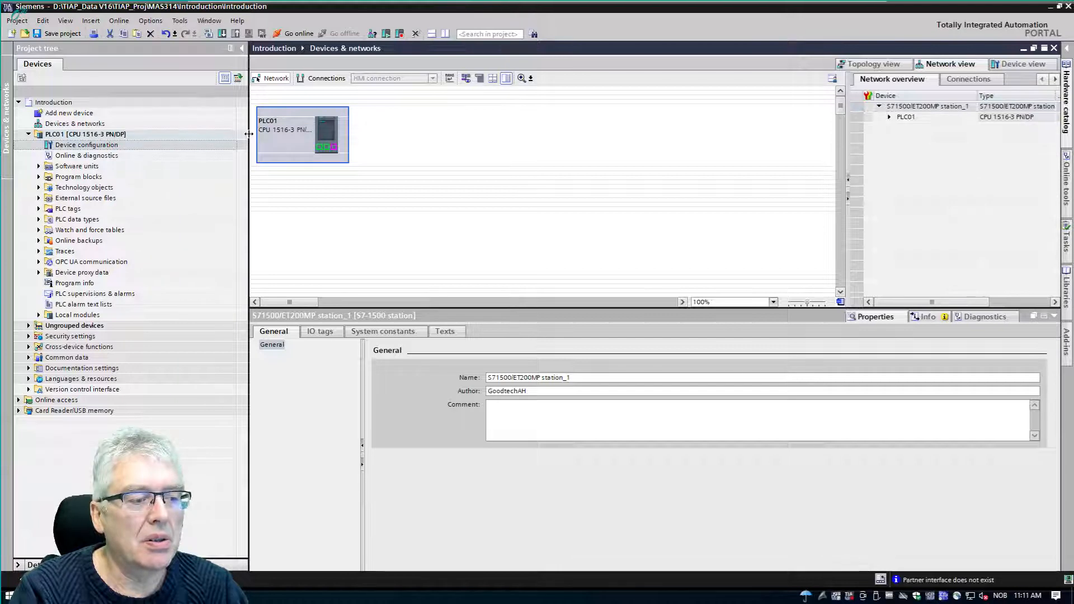
drag(248, 134, 197, 134)
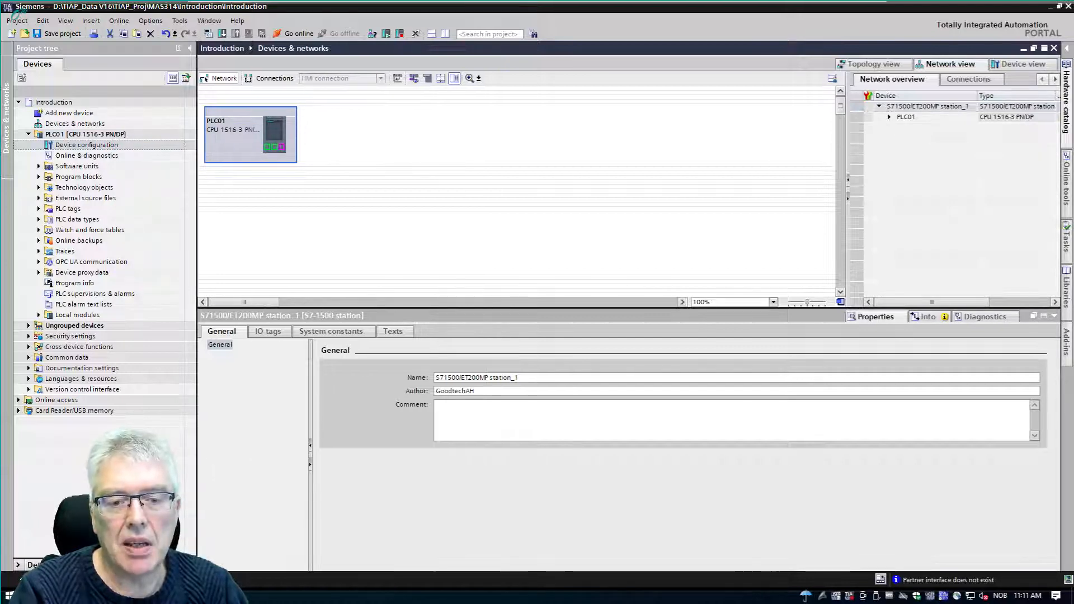
click(1066, 112)
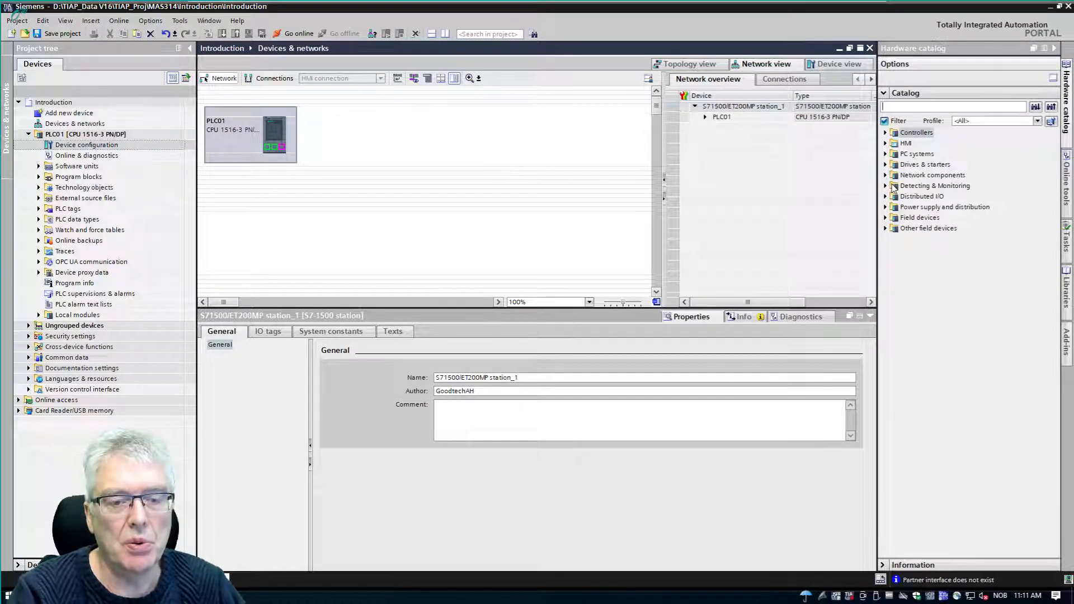
click(885, 144)
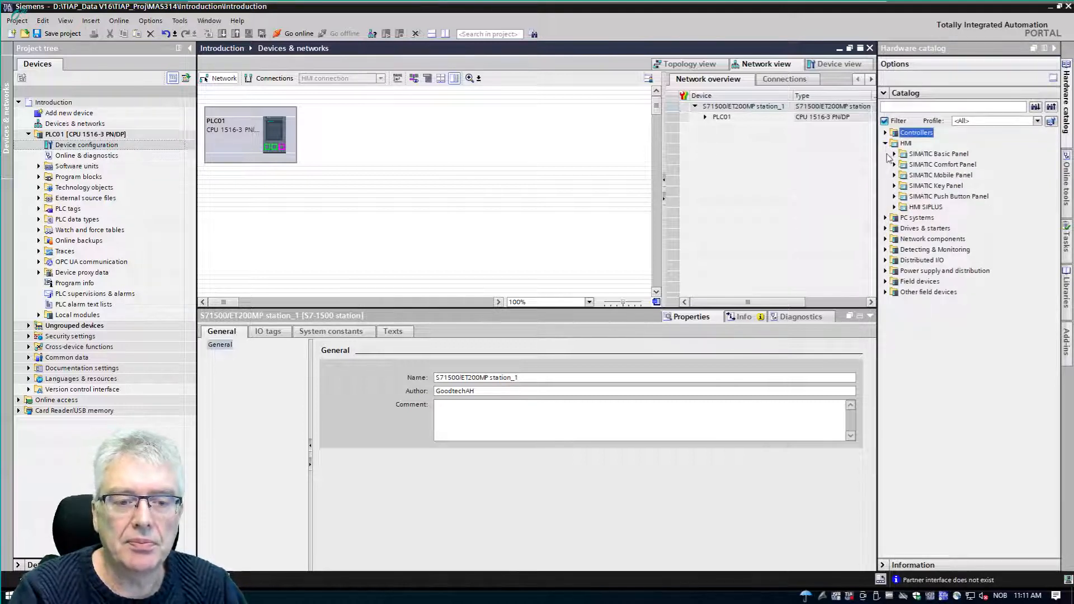
click(894, 155)
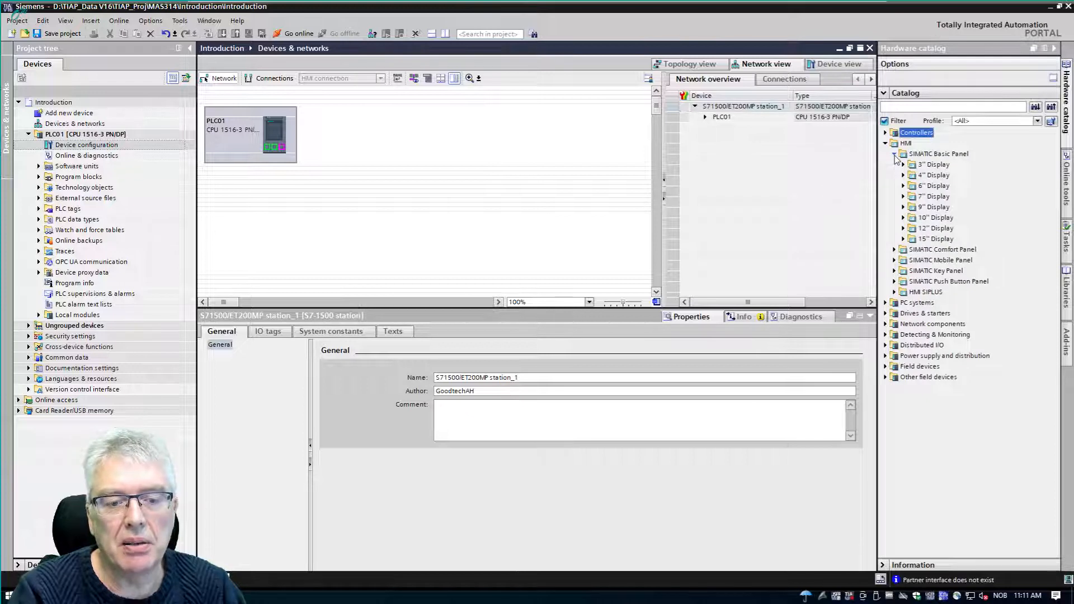
click(903, 228)
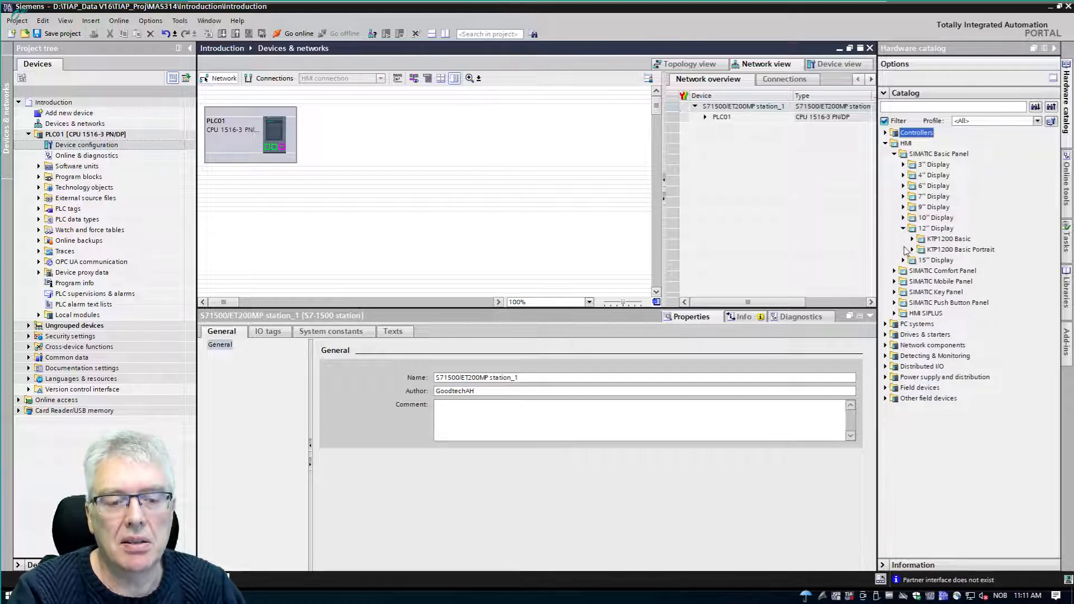
click(912, 239)
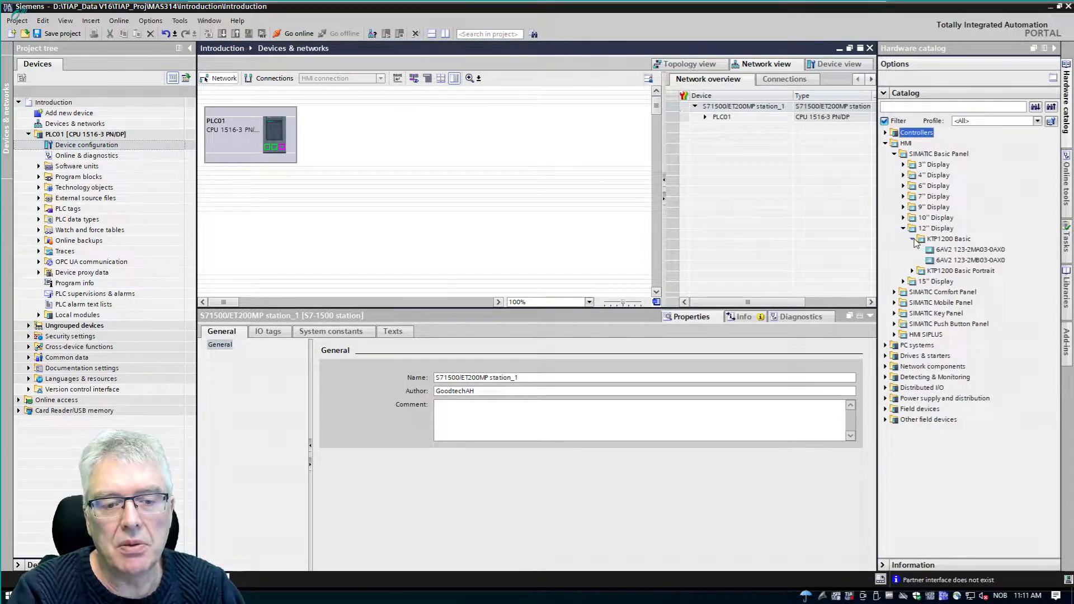
click(962, 260)
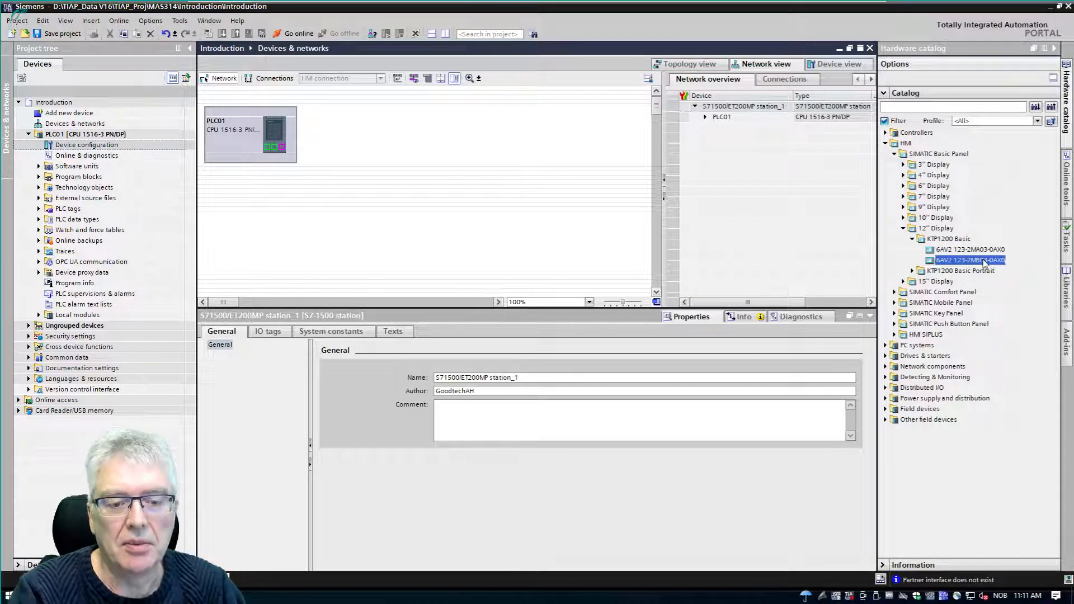
drag(960, 252, 540, 130)
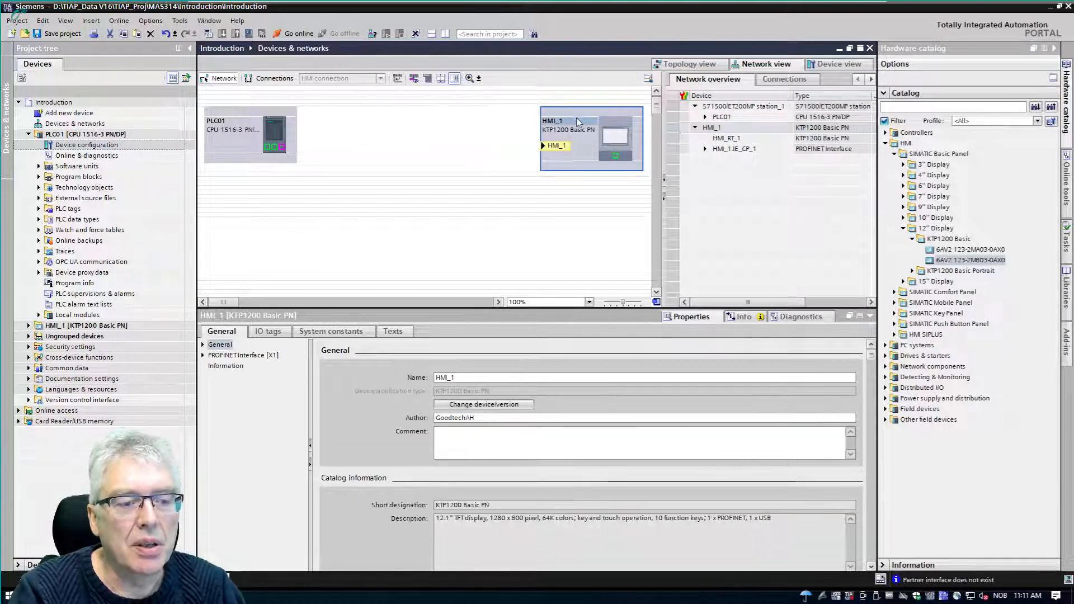
- Widen the network drawing area and rename the new HMI panel as LOP
drag(662, 150, 713, 151)
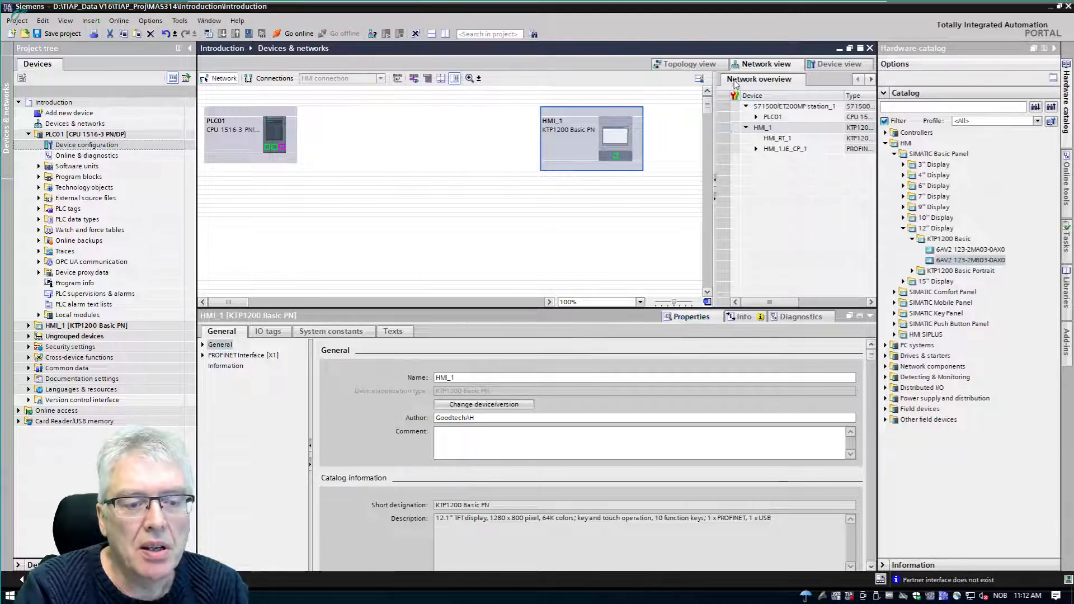
drag(467, 375, 403, 375)
text(LOP)
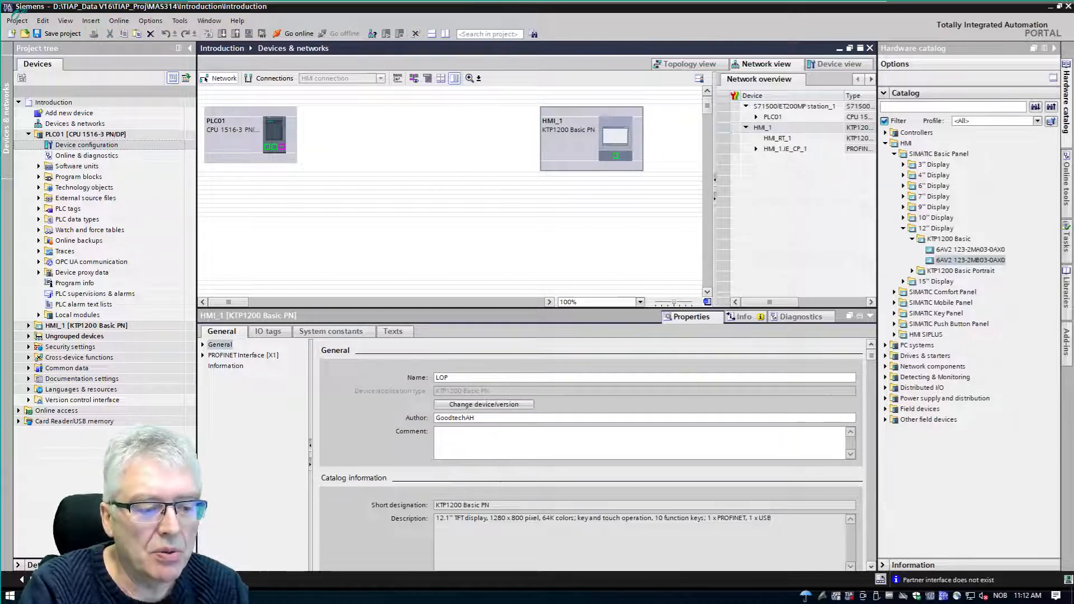
key(Return)
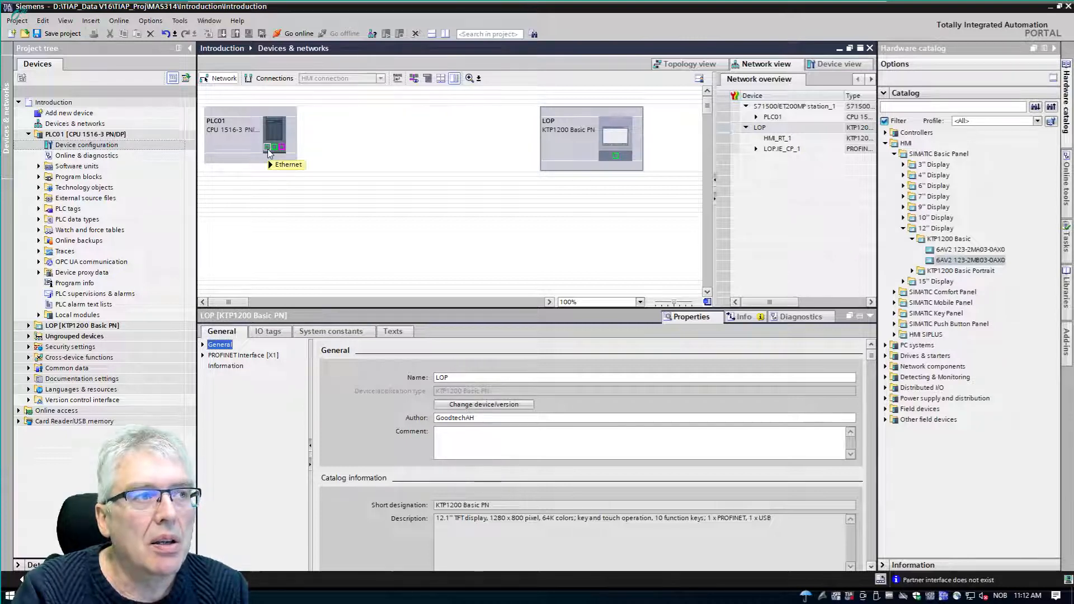
- Network PLC01's PROFINET interface X2 with the LOP panel's PROFINET port and name the new subnet HMI
mouse_move(268, 150)
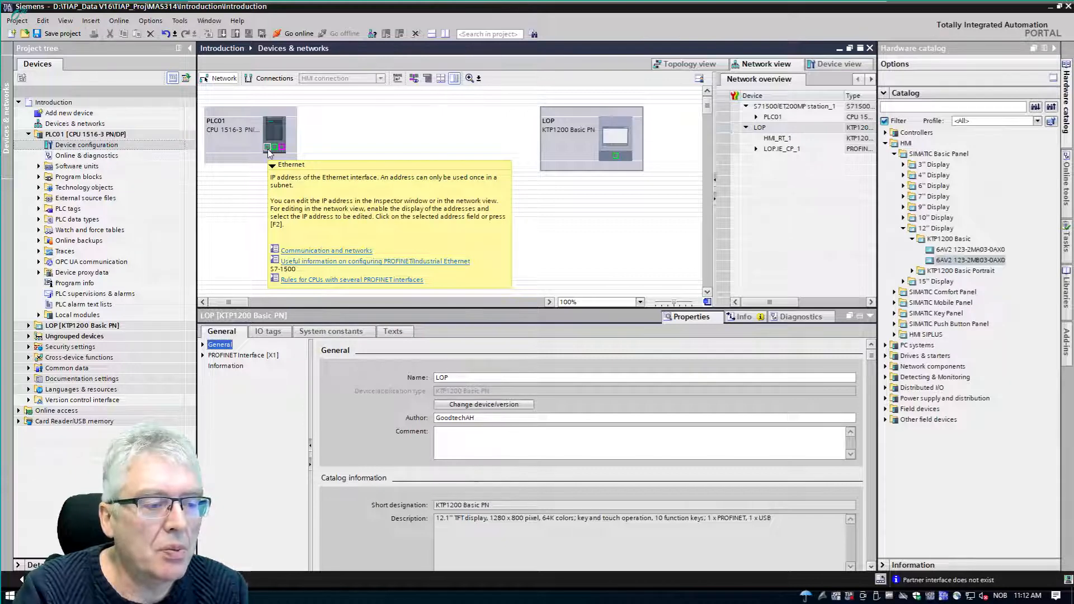
drag(268, 150, 619, 162)
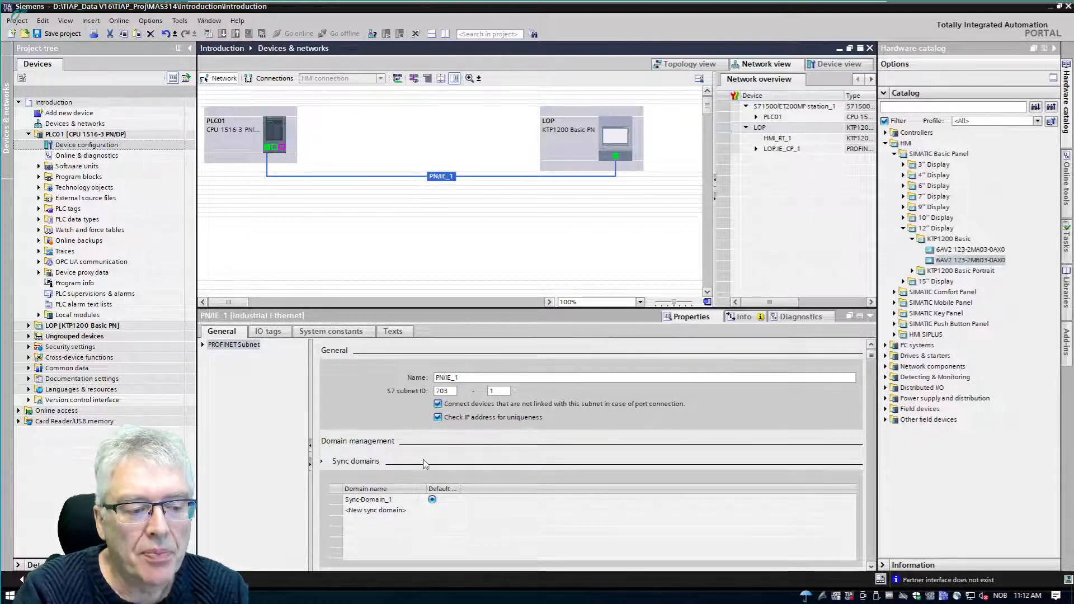
drag(473, 376, 394, 373)
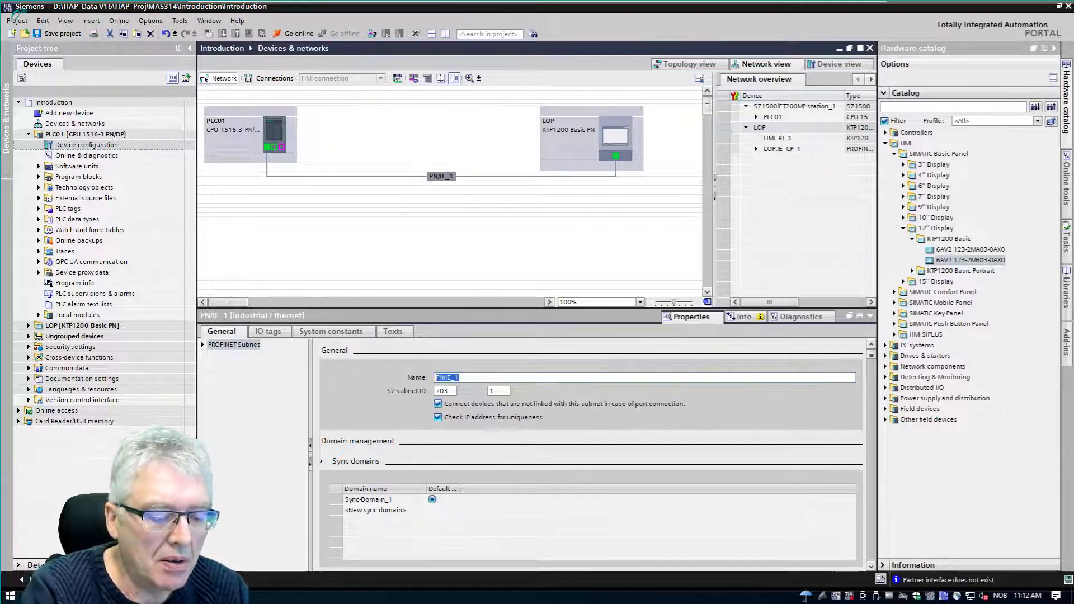
text(HMI)
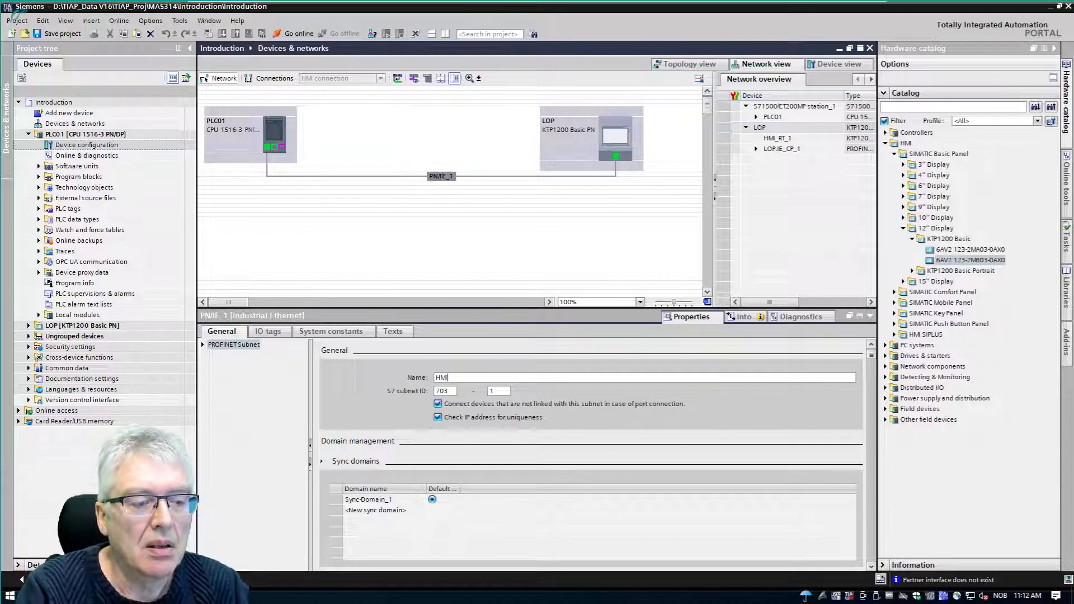
key(Return)
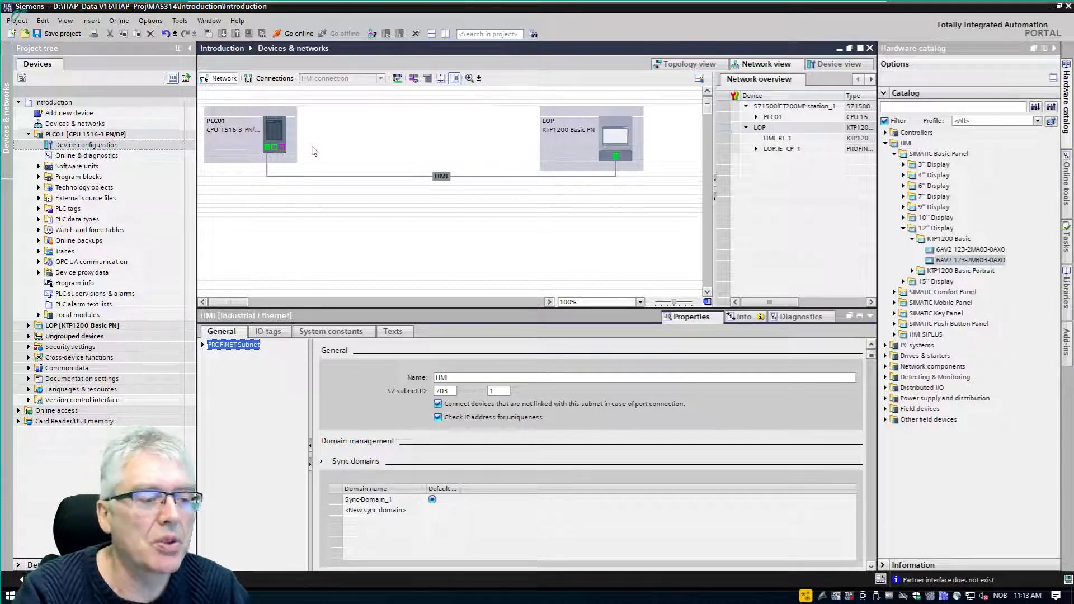
- Create an HMI connection from PLC01's PROFINET interface X2 to the LOP panel's PROFINET interface
click(271, 79)
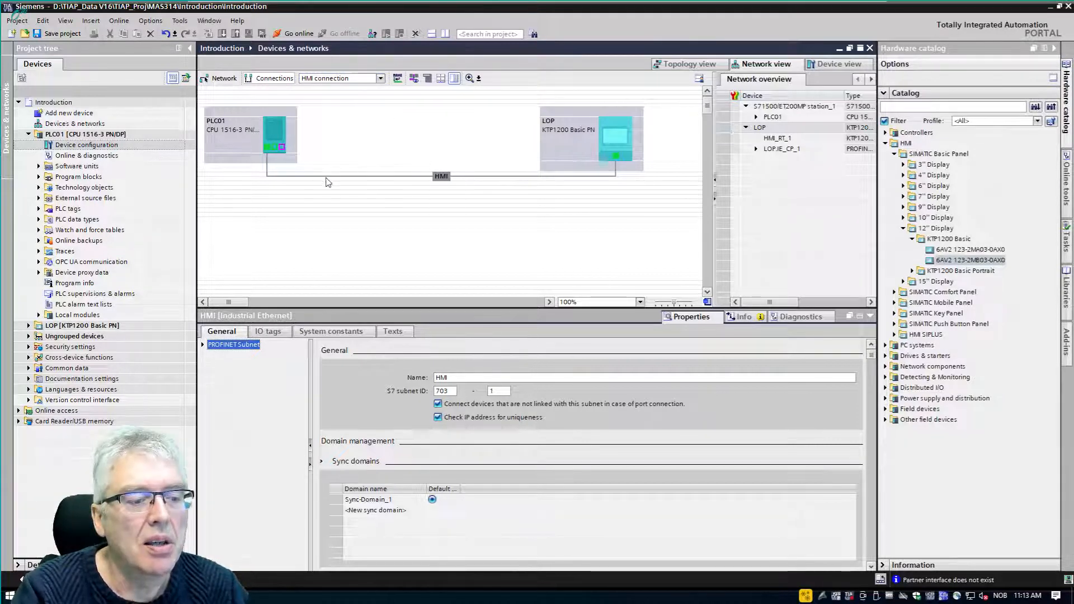
click(218, 79)
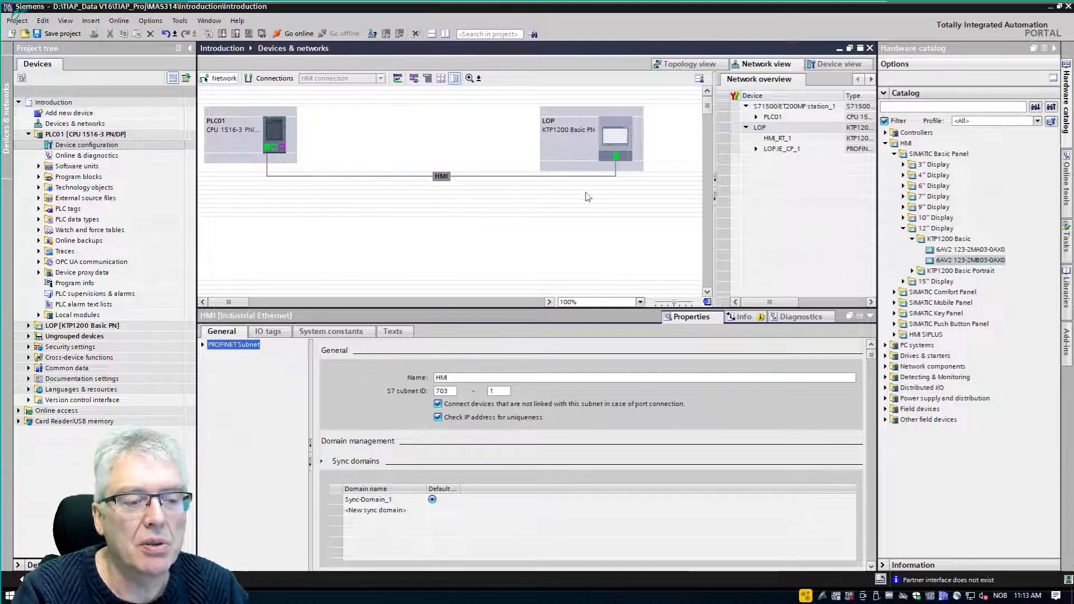
click(275, 78)
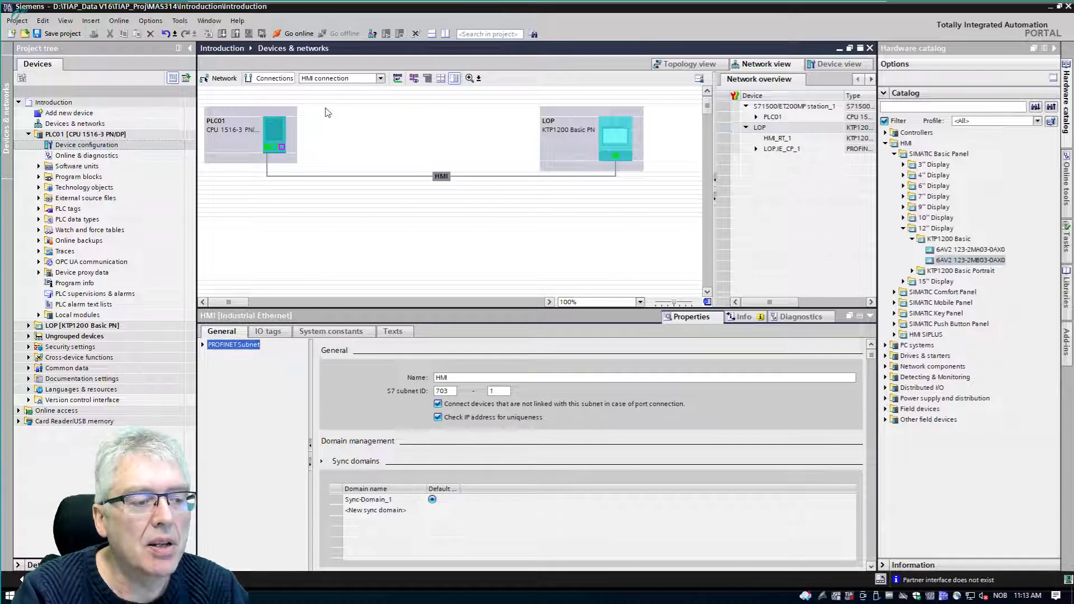
click(265, 149)
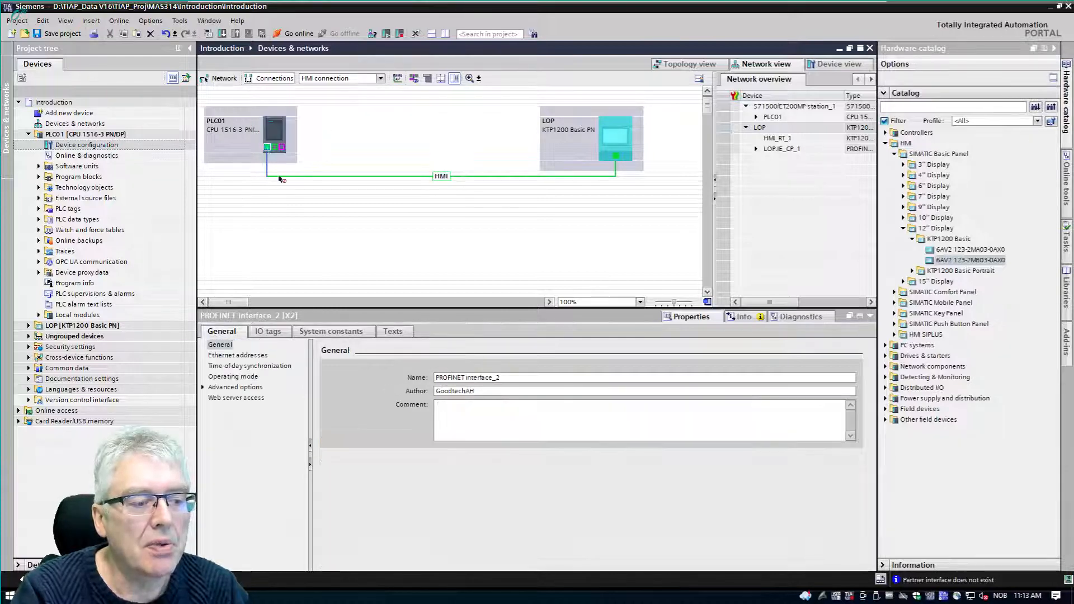
mouse_move(279, 179)
mouse_down()
mouse_move(384, 197)
mouse_move(608, 170)
mouse_move(615, 158)
mouse_up()
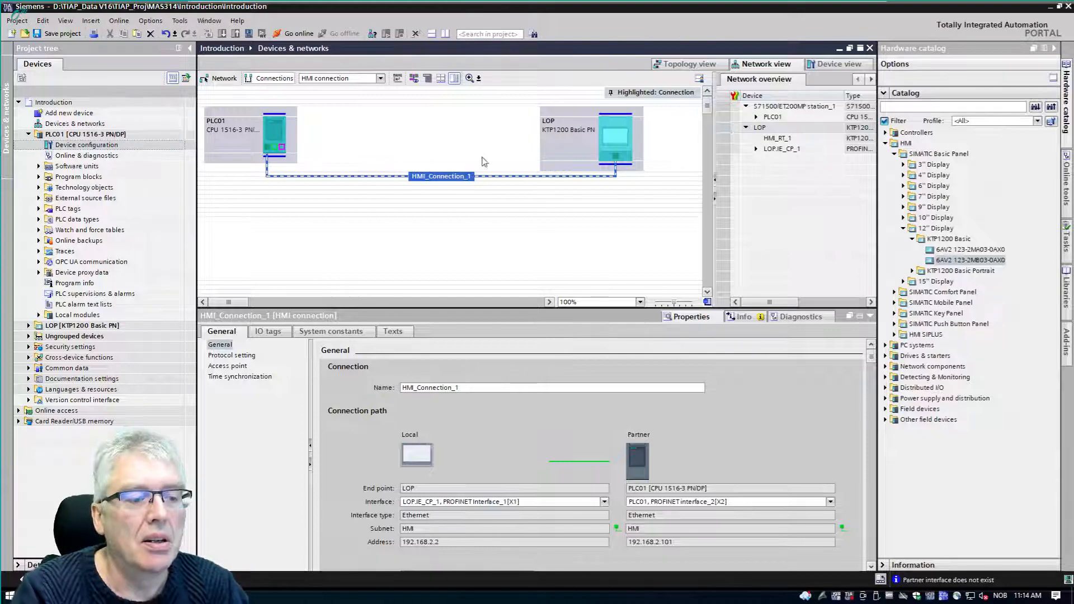
- Rename the HMI connection between PLC01 and LOP as HMI-PLC01
drag(472, 390, 372, 385)
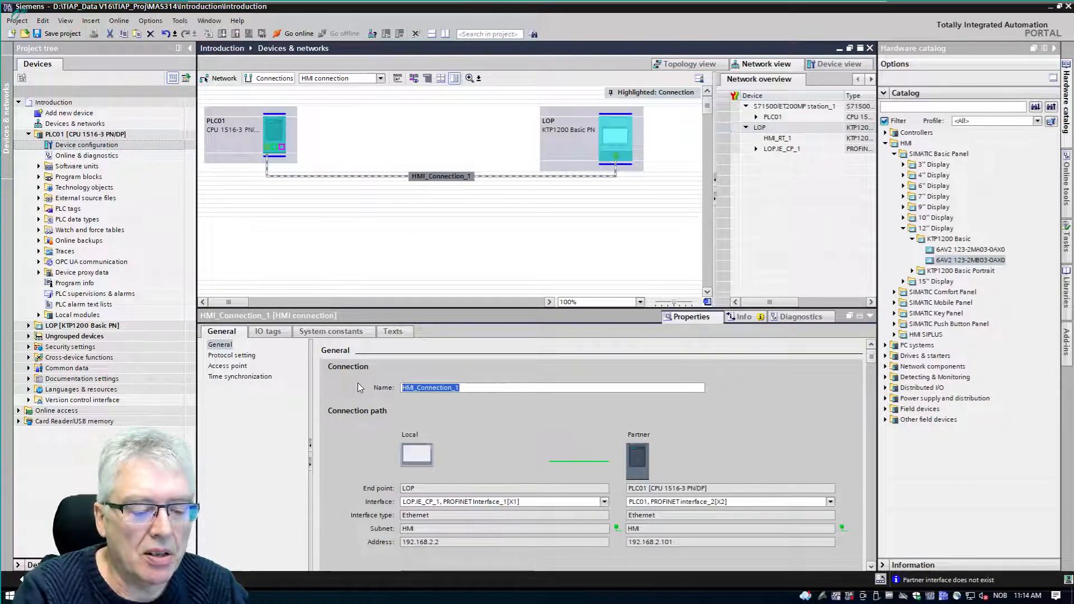
text(PLC)
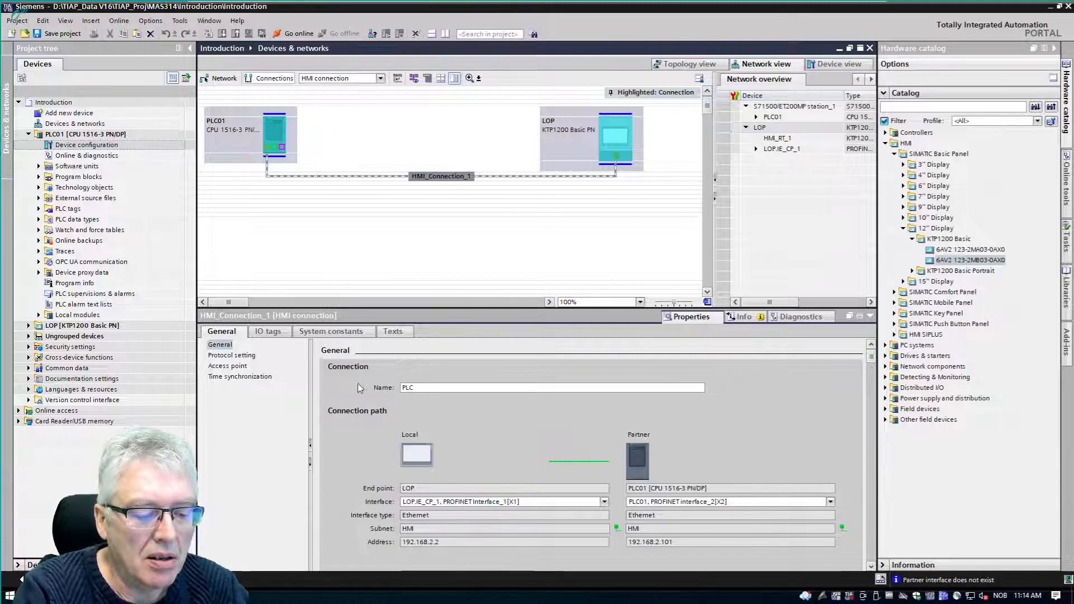
text(01)
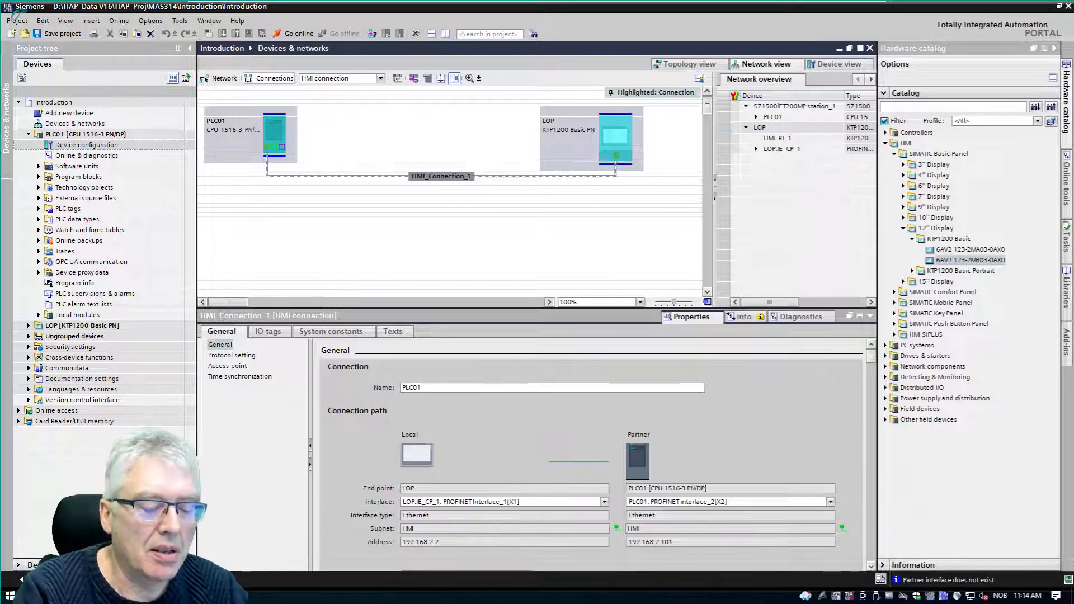
text(HMI)
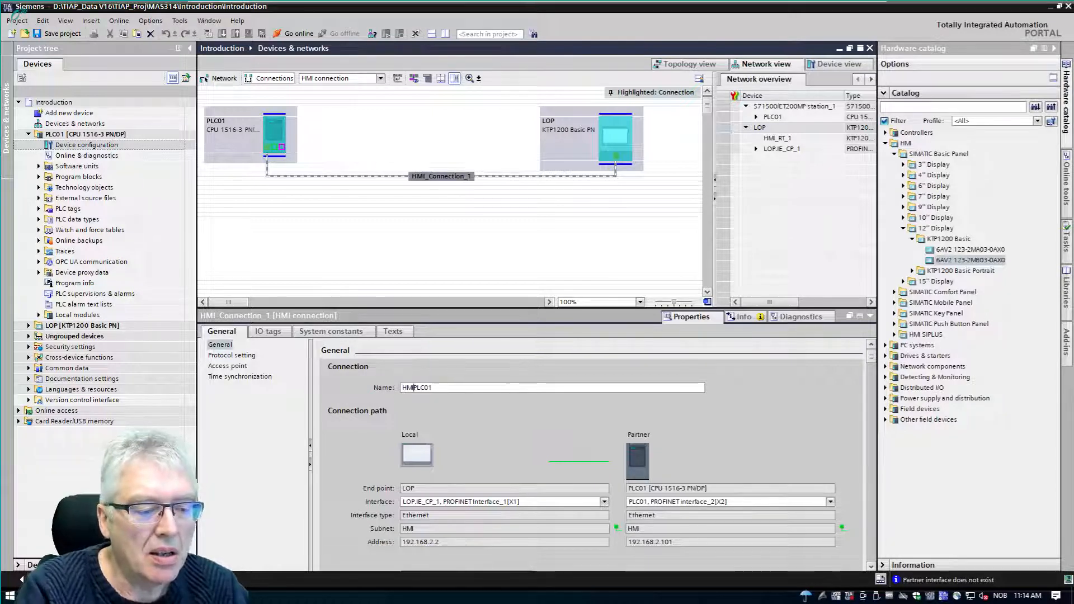
text(_)
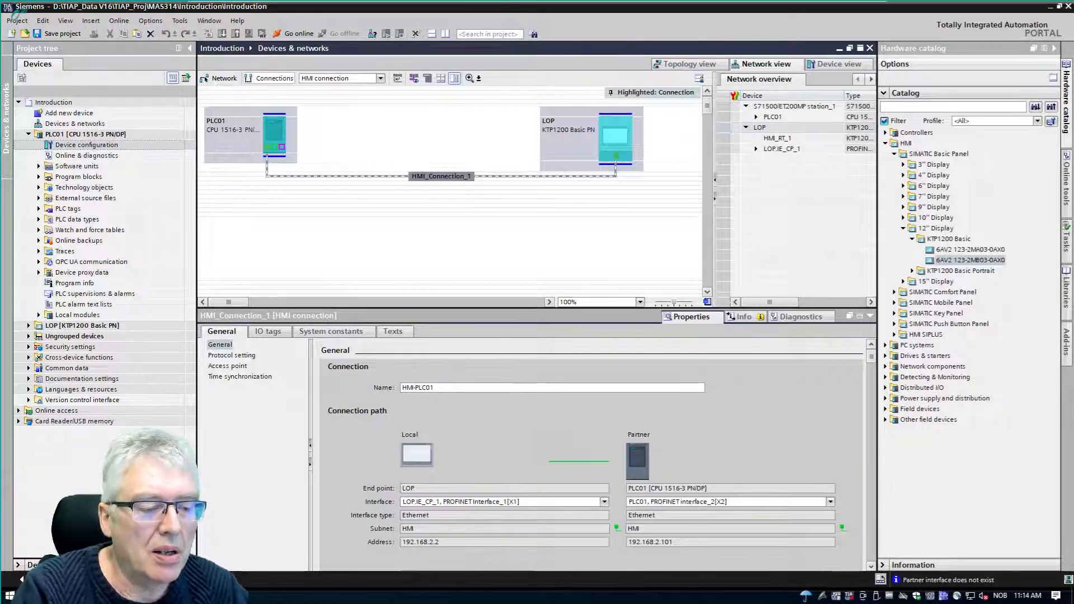
key(Return)
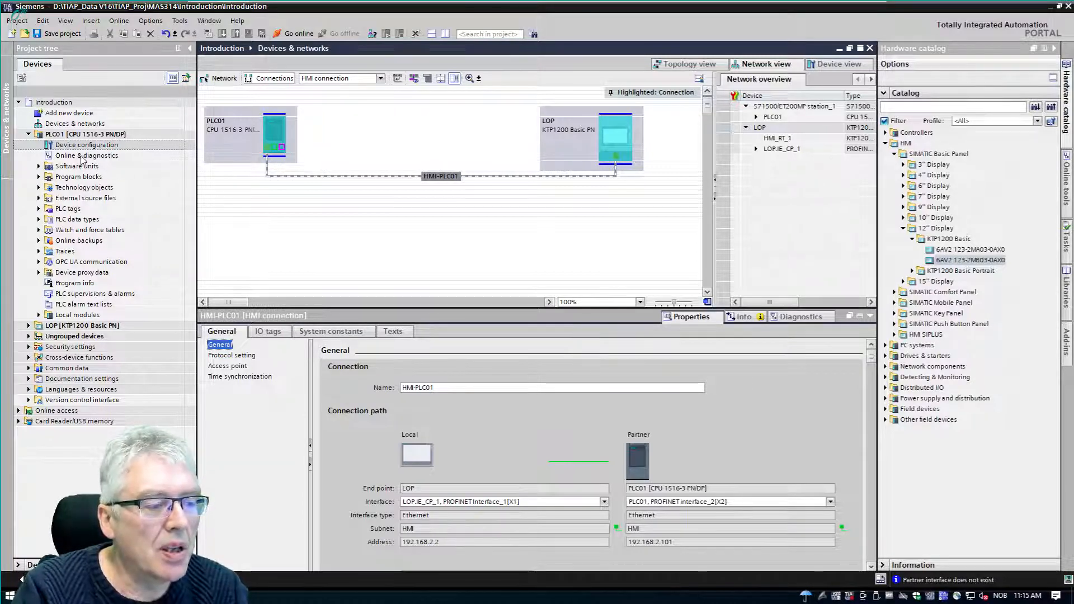
click(61, 137)
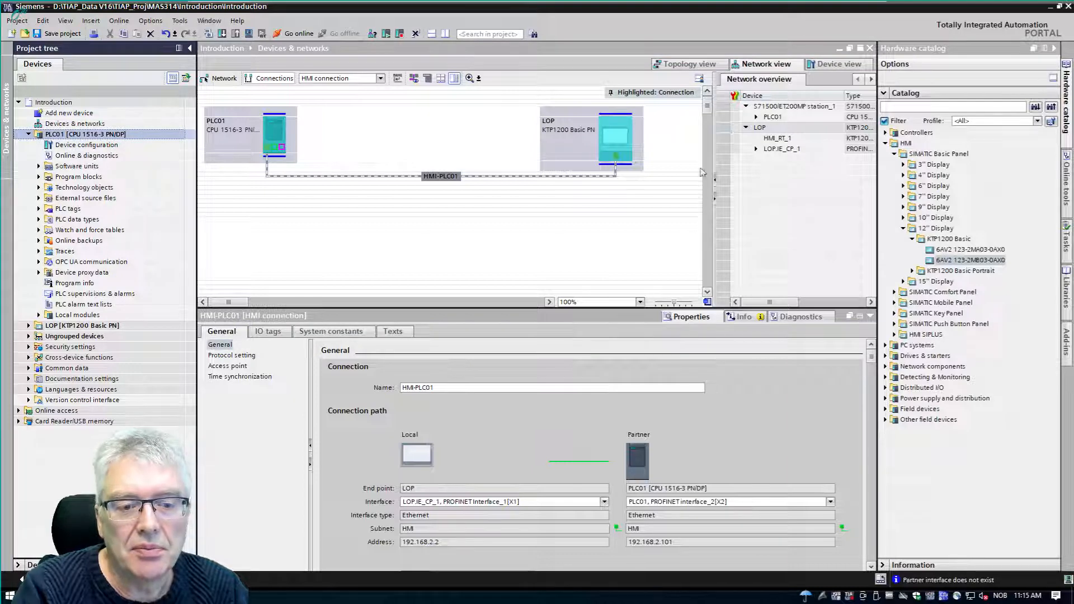
click(885, 144)
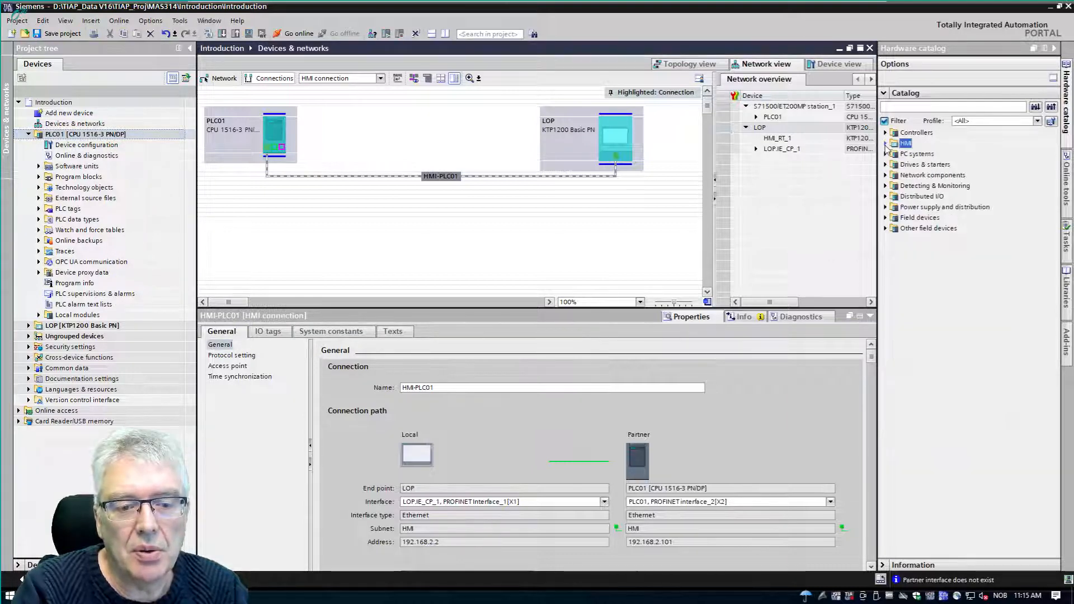
click(885, 133)
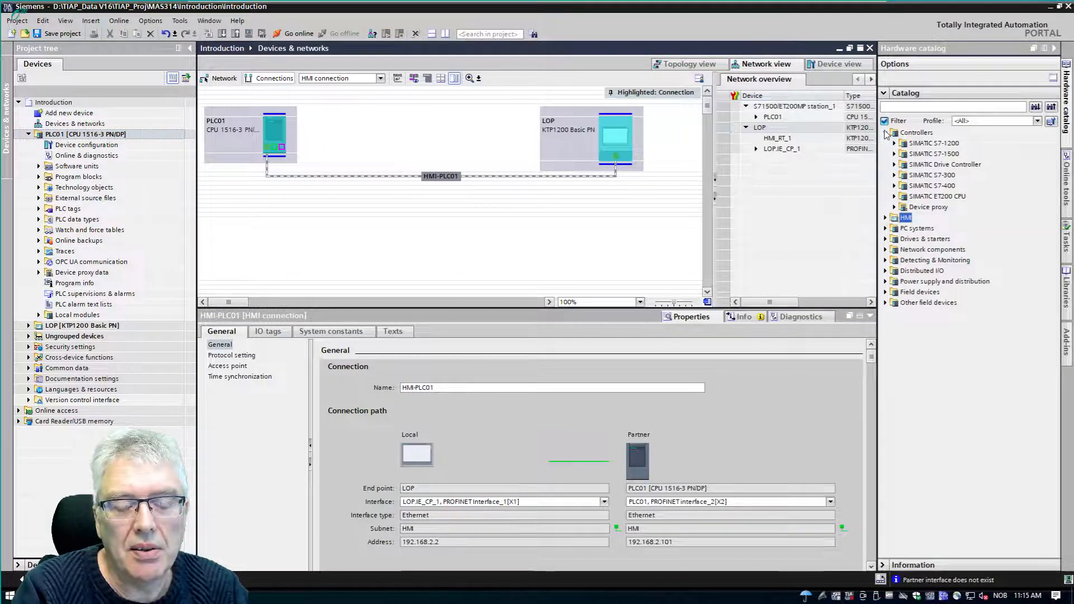
click(886, 133)
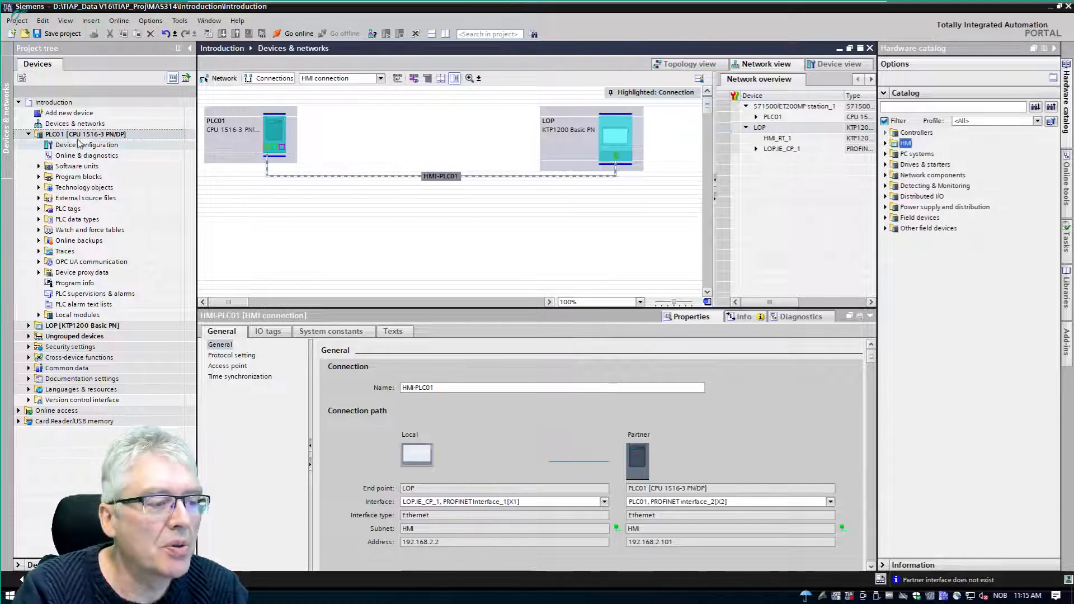
- Duplicate the PLC01 station within the project and rename the copy as PLC02
click(29, 135)
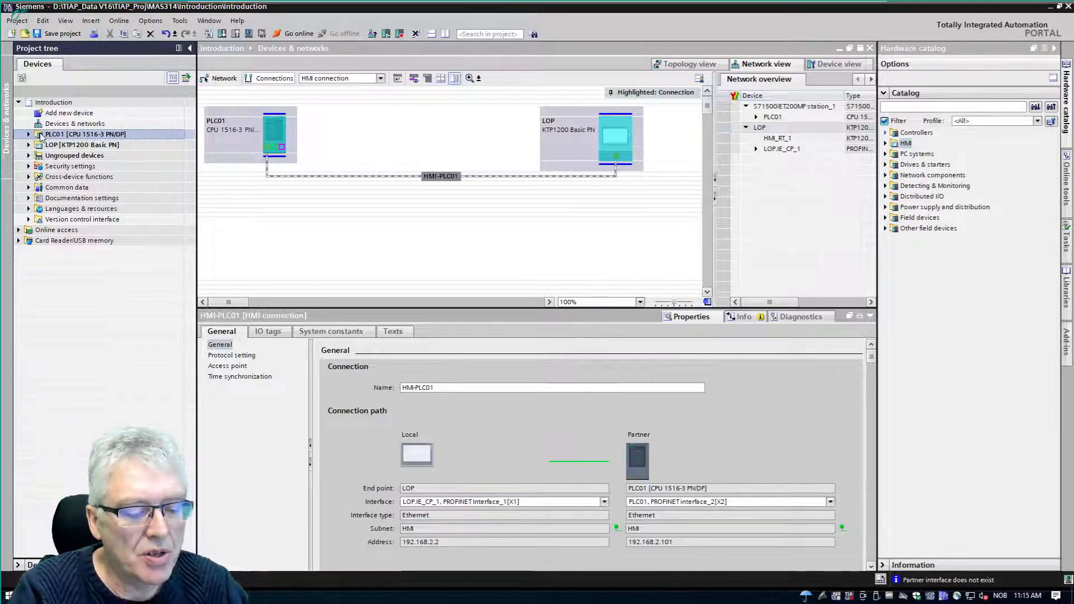
key(ctrl+c)
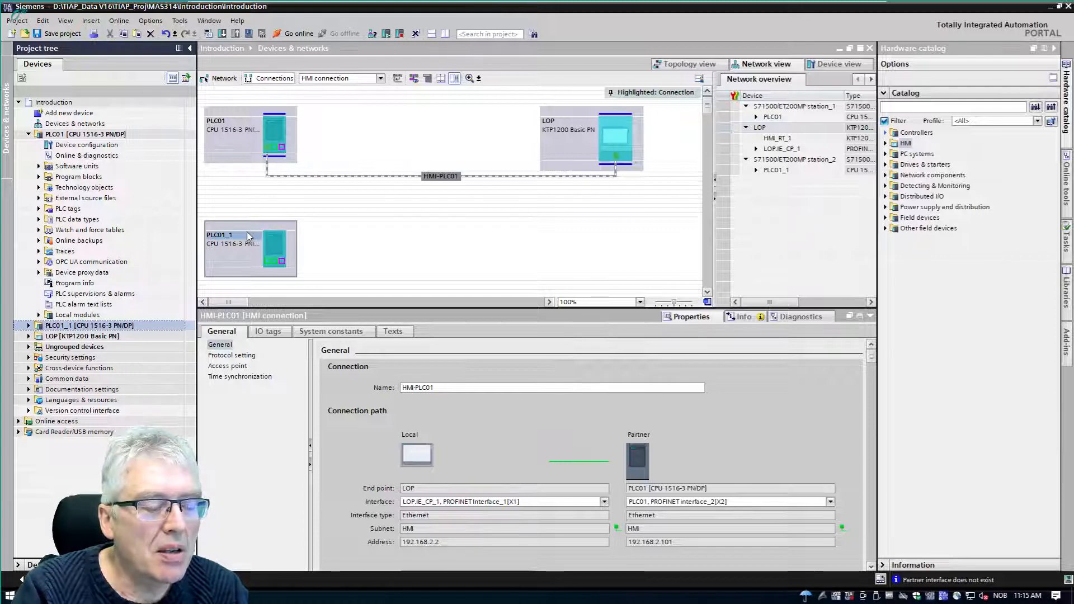
click(64, 329)
click(61, 326)
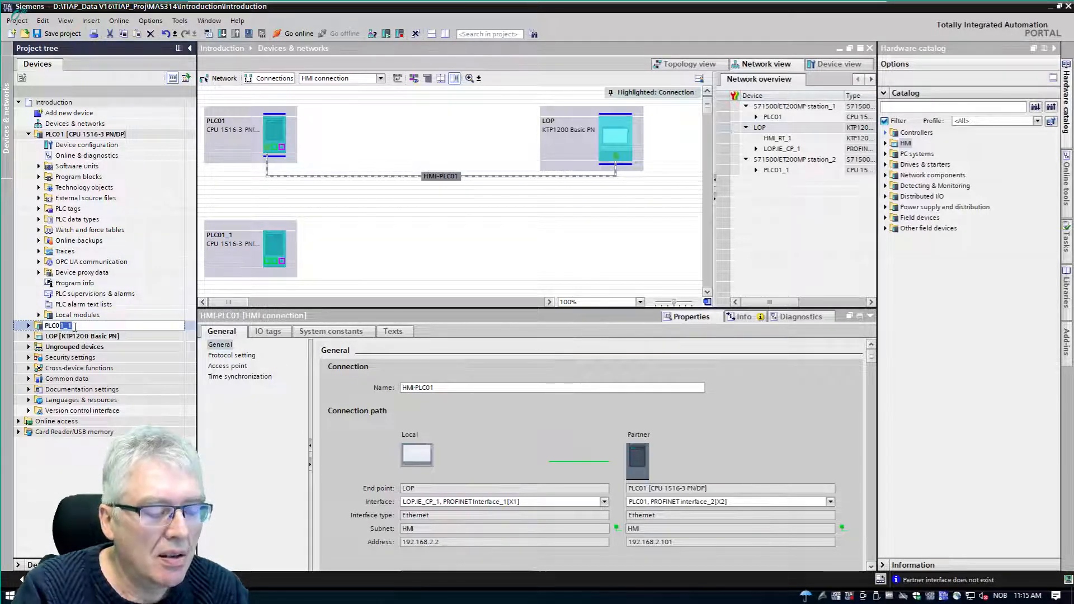
text(2)
key(Return)
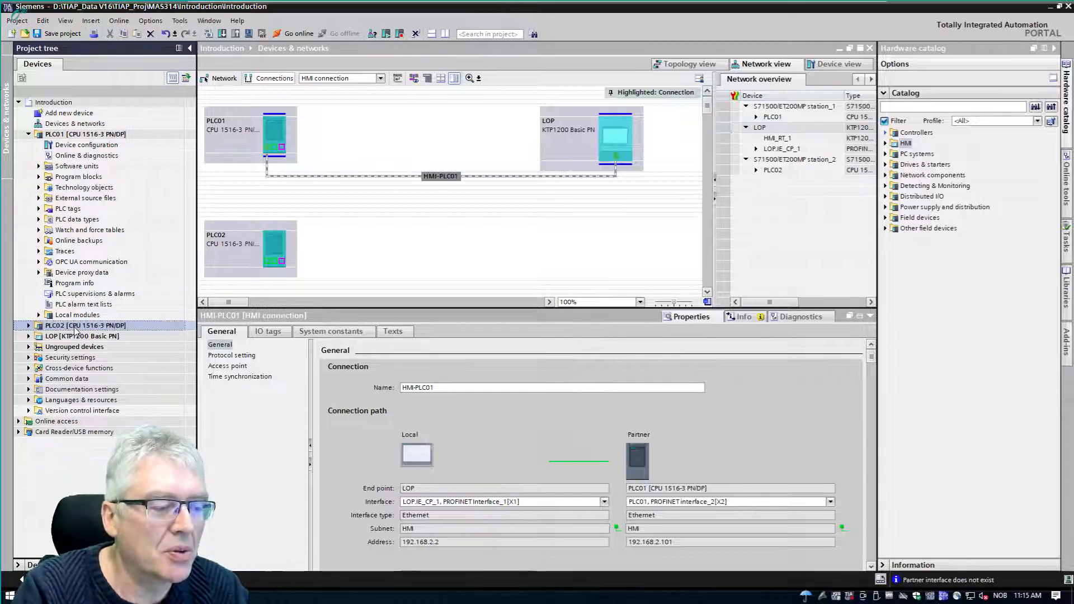
- Enlarge the network drawing area and arrange PLC01 and PLC02 side by side below the LOP panel
click(233, 230)
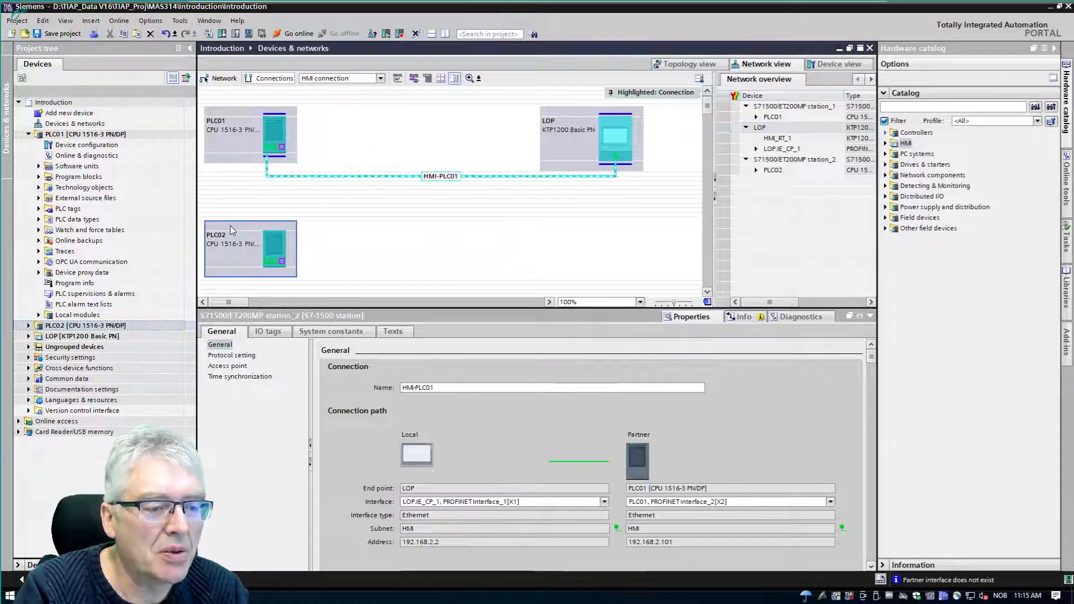
drag(232, 229, 401, 116)
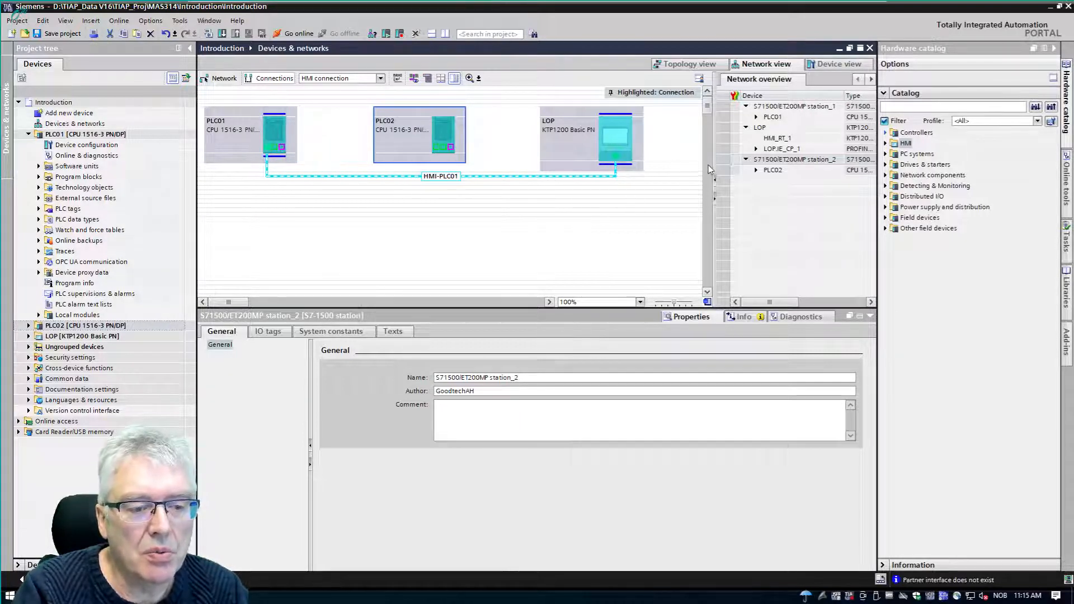
mouse_move(707, 105)
mouse_down()
mouse_move(707, 168)
mouse_move(709, 100)
mouse_up()
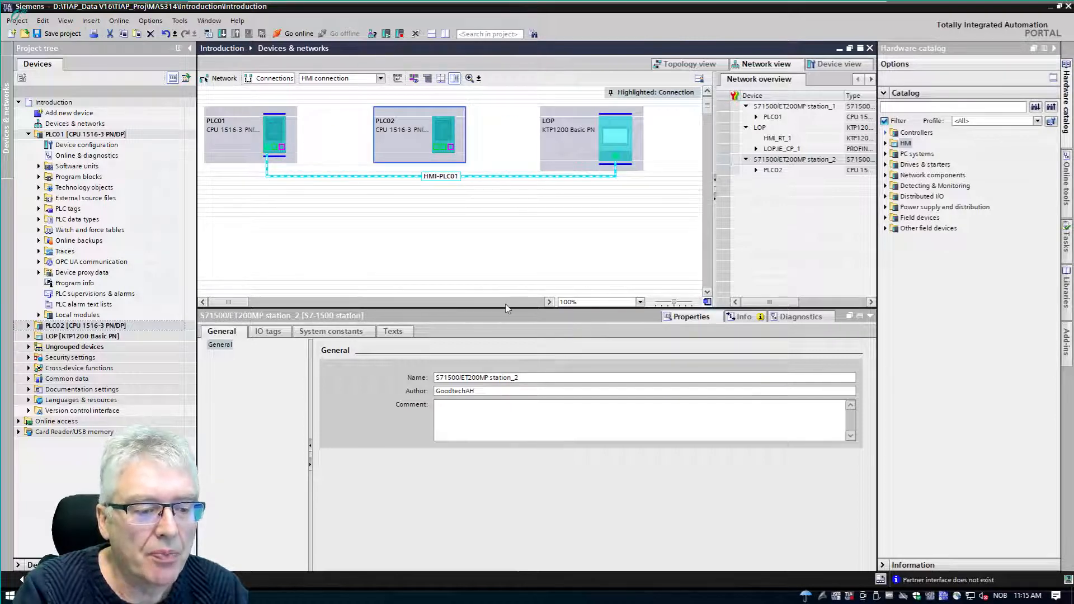
drag(504, 308, 503, 381)
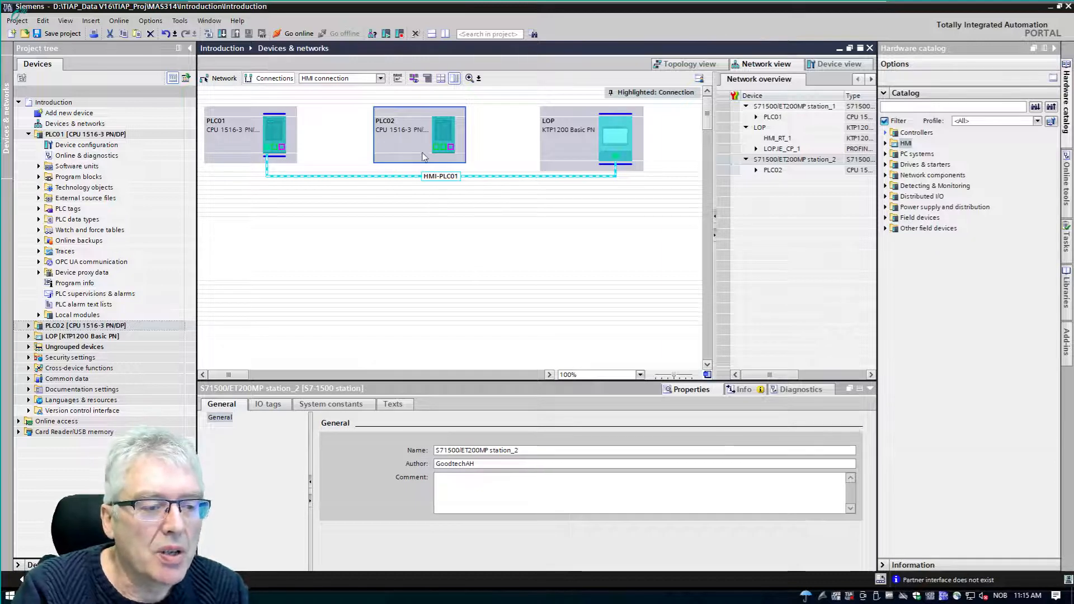
drag(417, 116, 460, 230)
drag(258, 119, 330, 233)
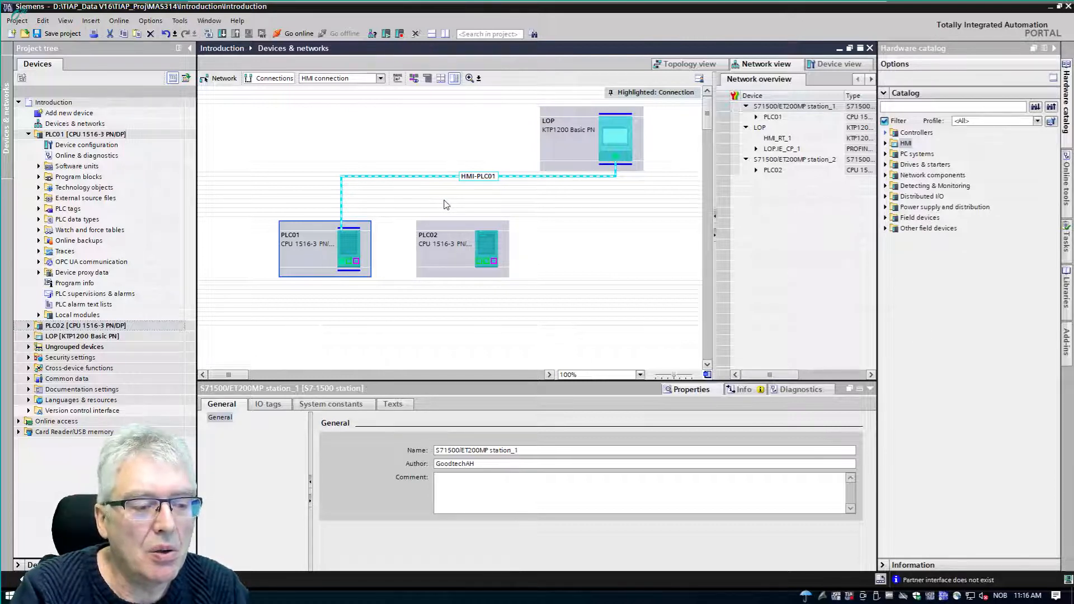
- Check the Ethernet address settings of PLC01's PROFINET interface X1
click(349, 248)
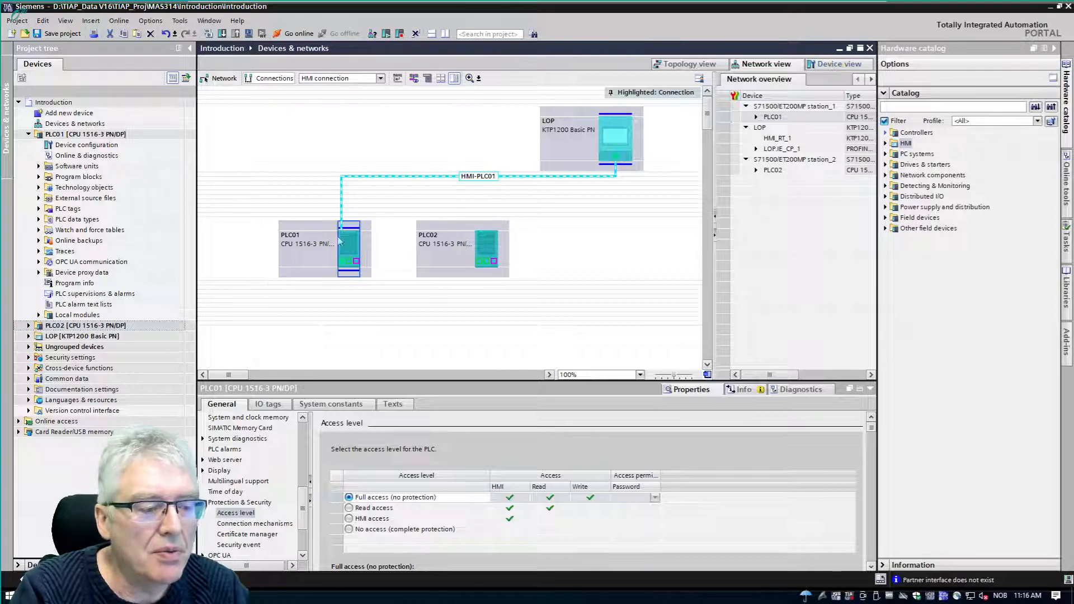
click(317, 258)
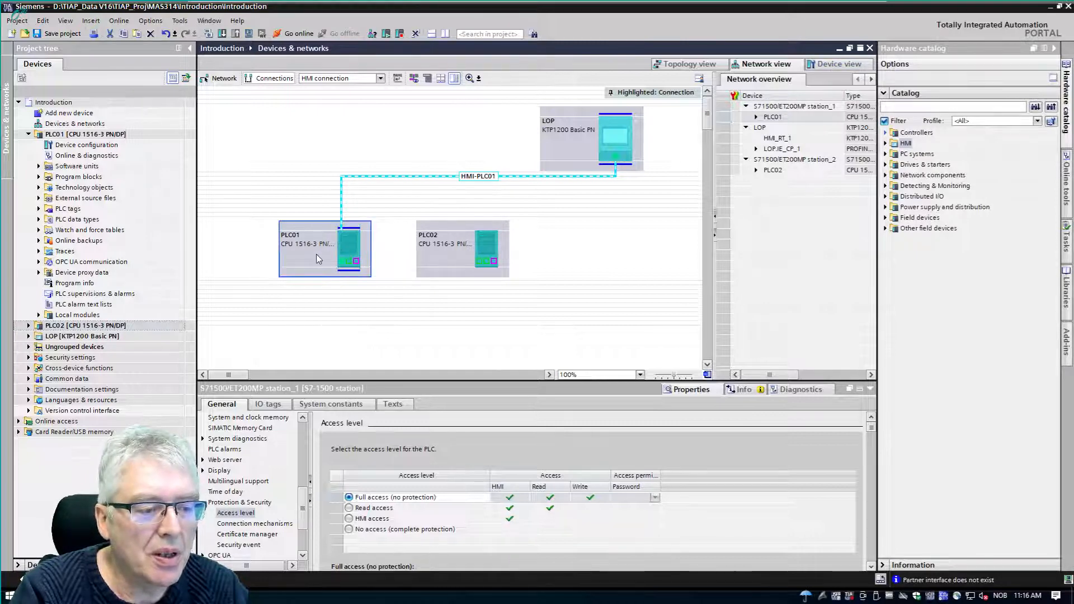
double_click(316, 254)
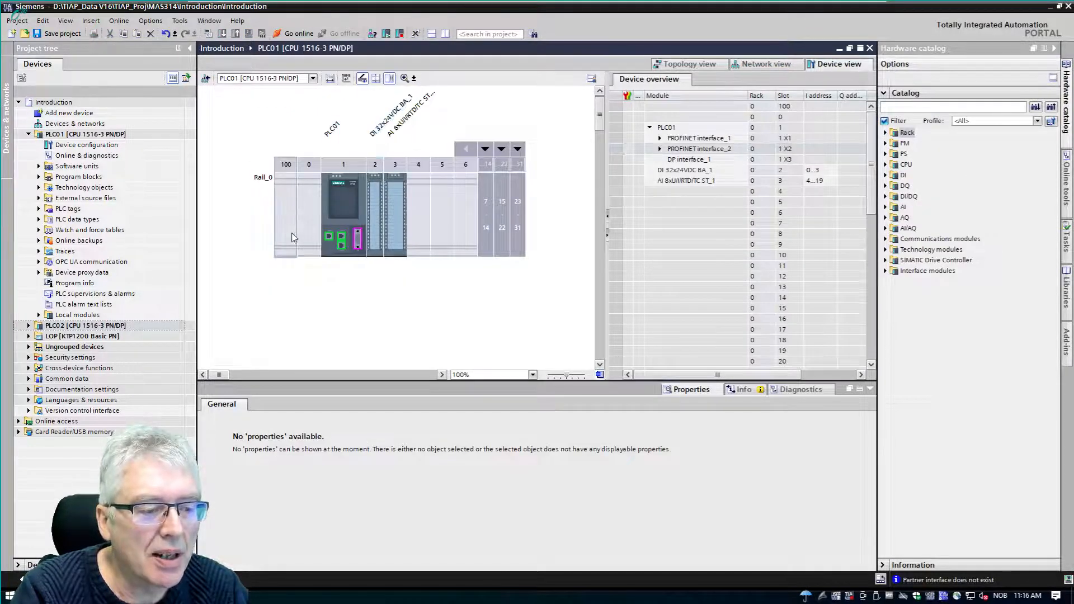
click(341, 244)
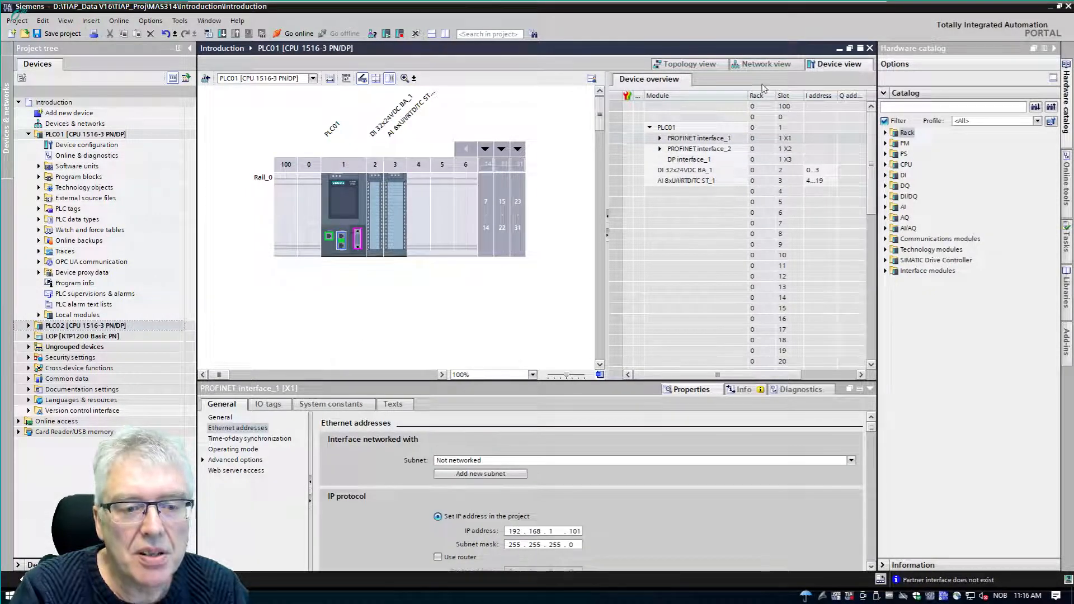
click(766, 64)
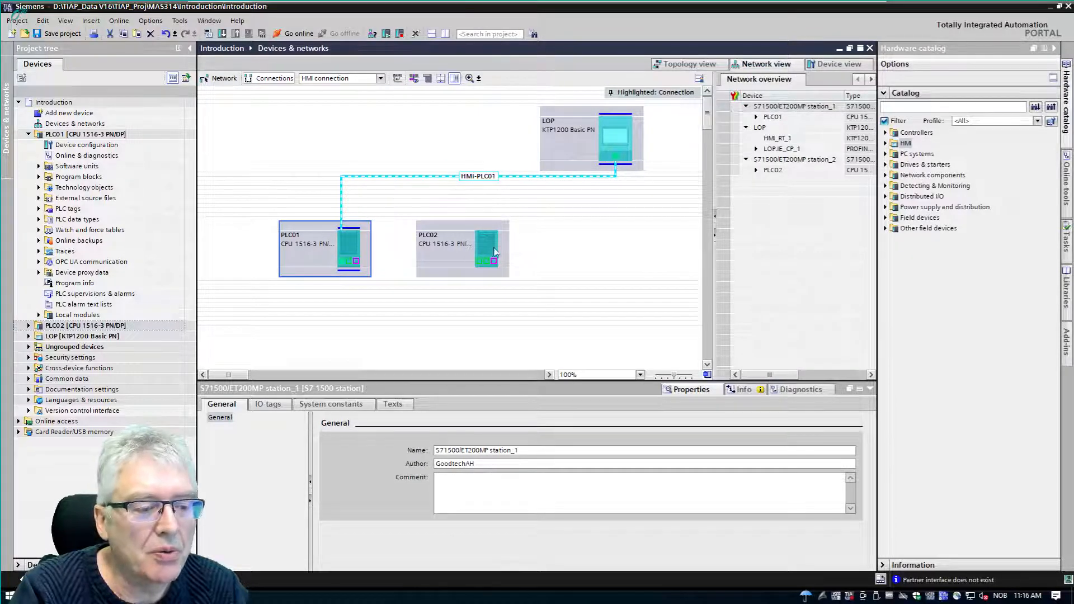
- Set the IP address of PLC02's PROFINET interface X2 to 192.168.2.102
click(464, 253)
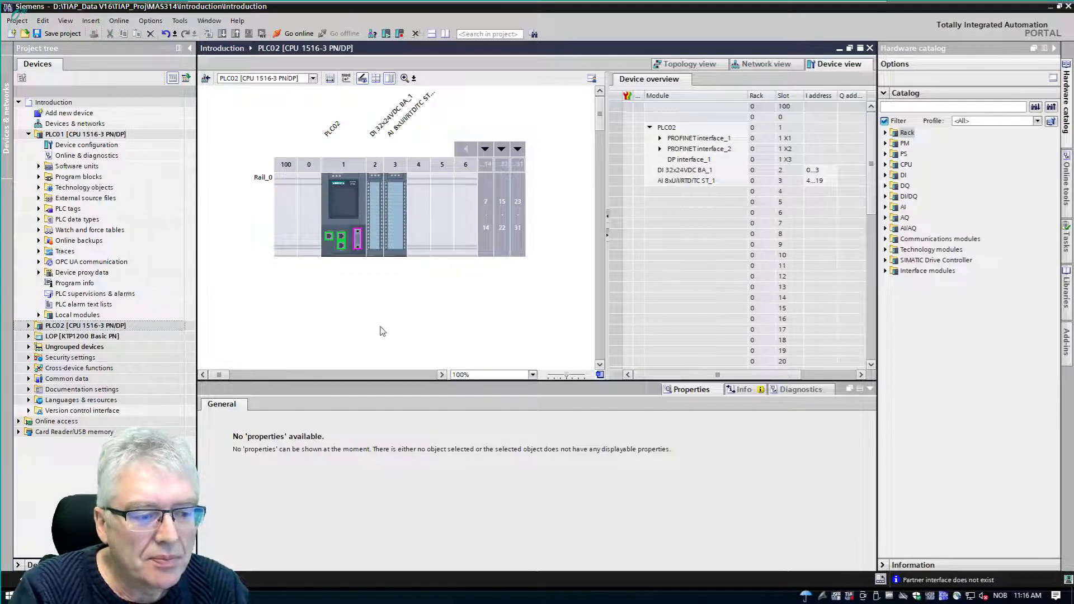
click(330, 238)
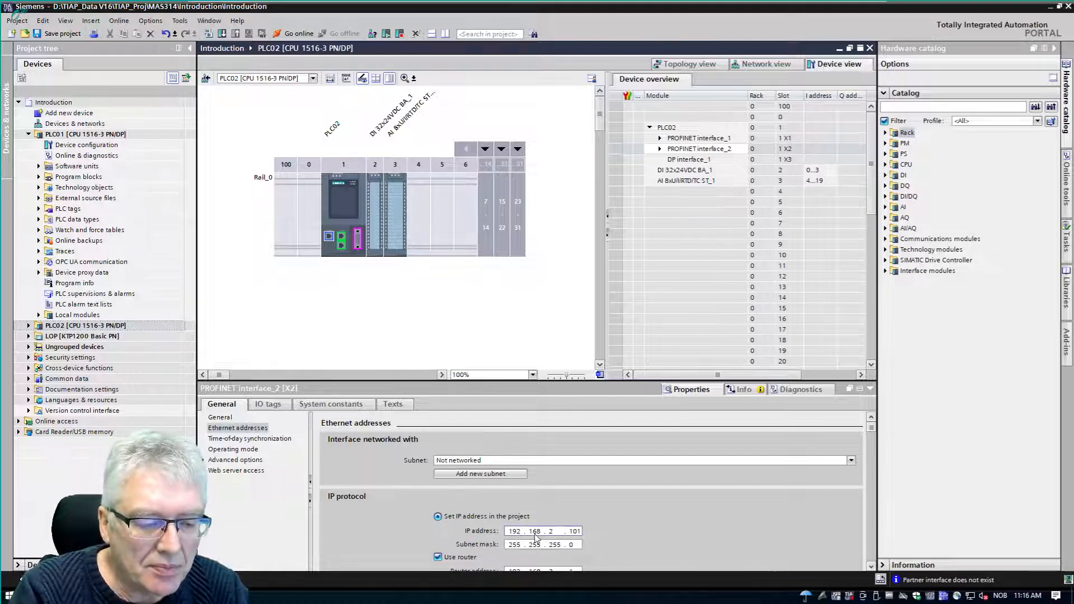
double_click(576, 532)
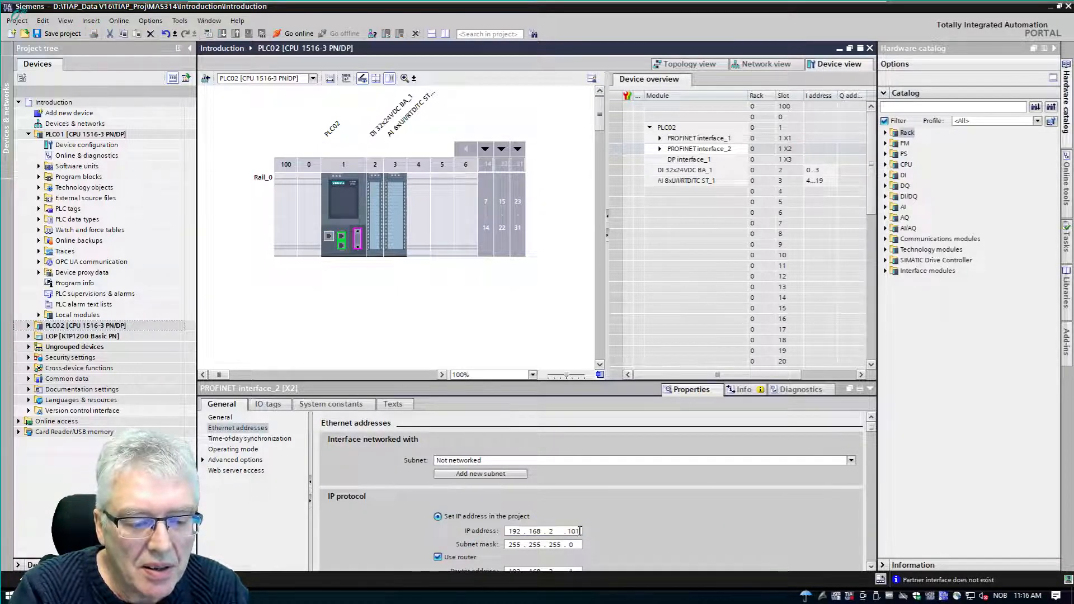
text(2)
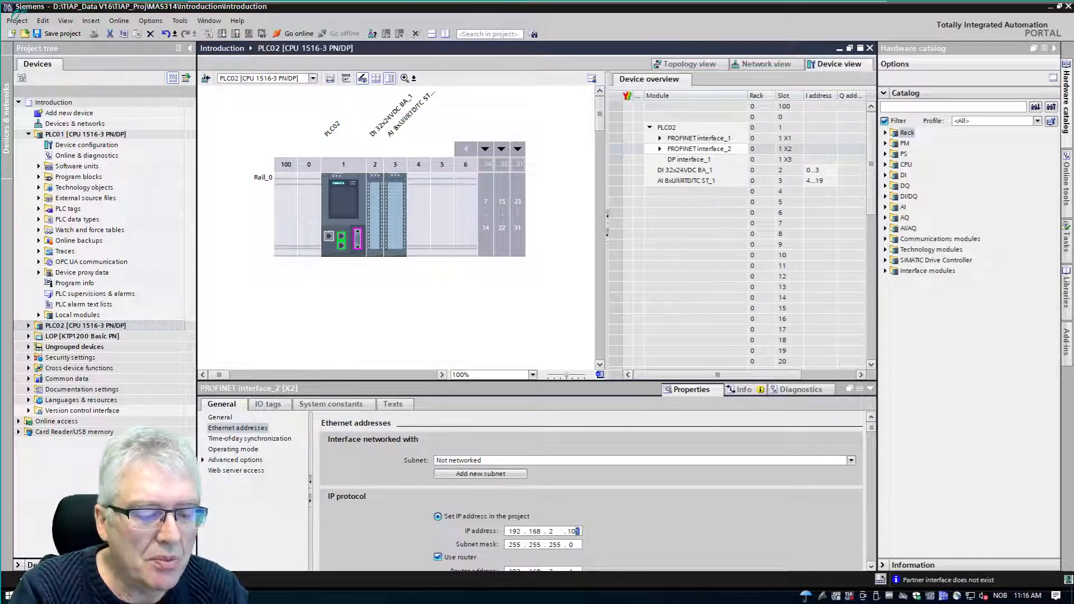
key(Return)
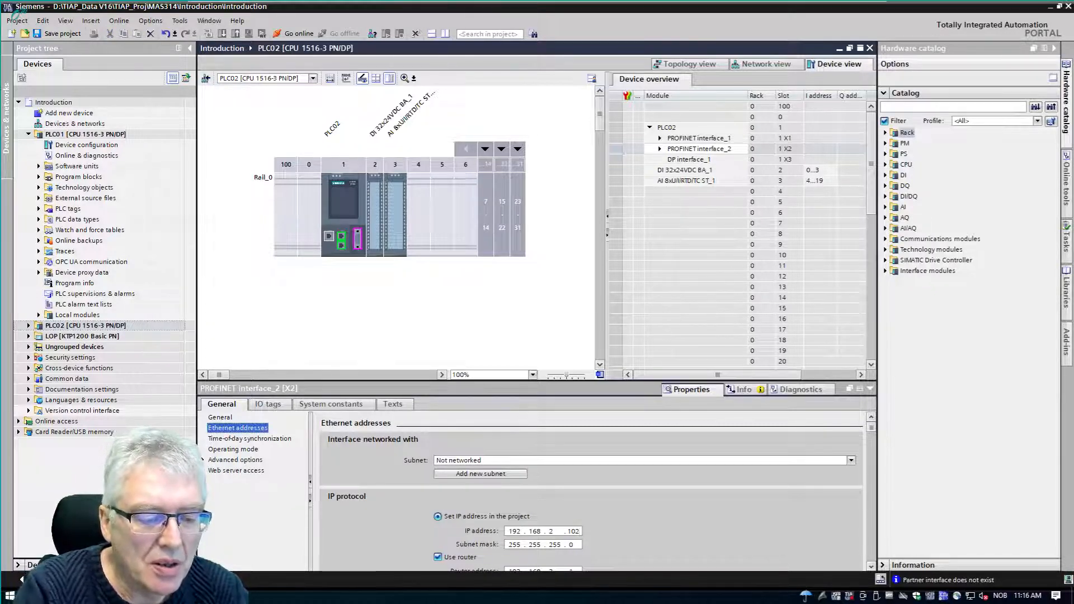
- Set the IP address of PLC02's PROFINET interface X1 to 192.168.1.102
click(354, 242)
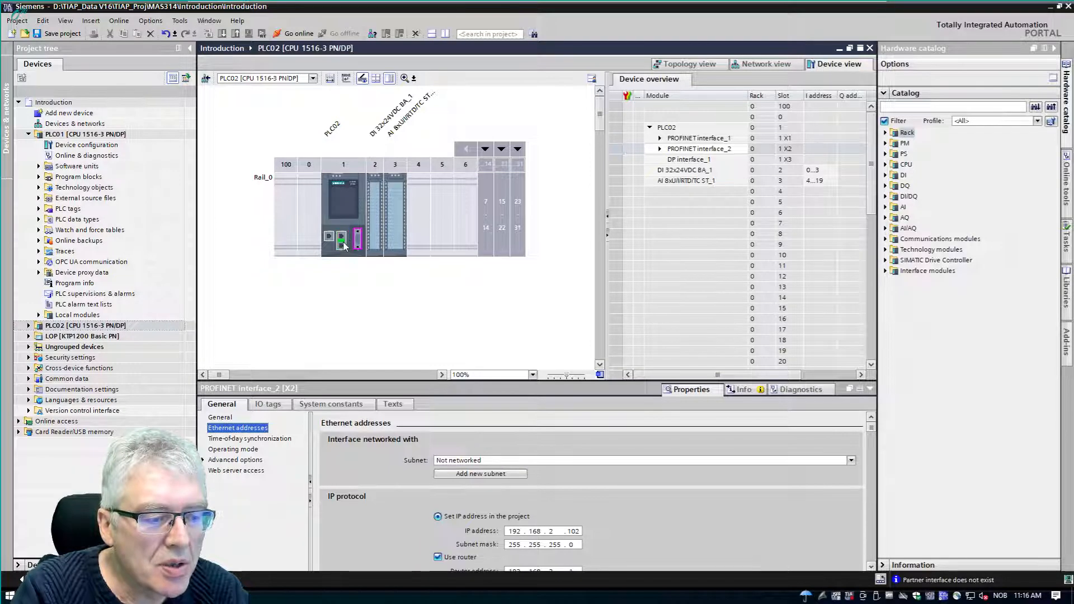
double_click(573, 531)
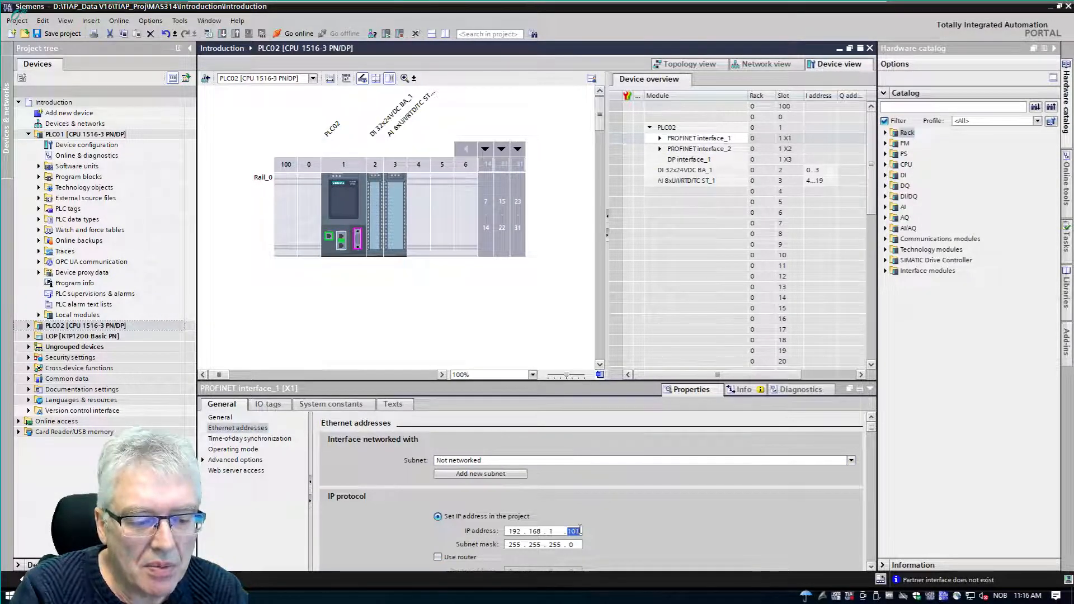
drag(580, 530, 577, 529)
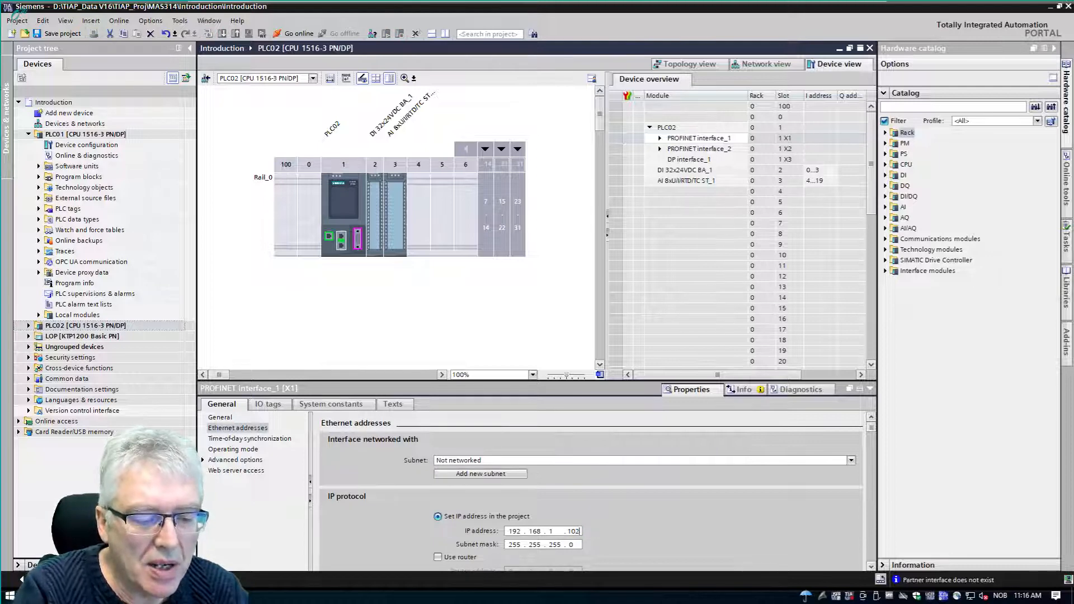
text(2)
key(Return)
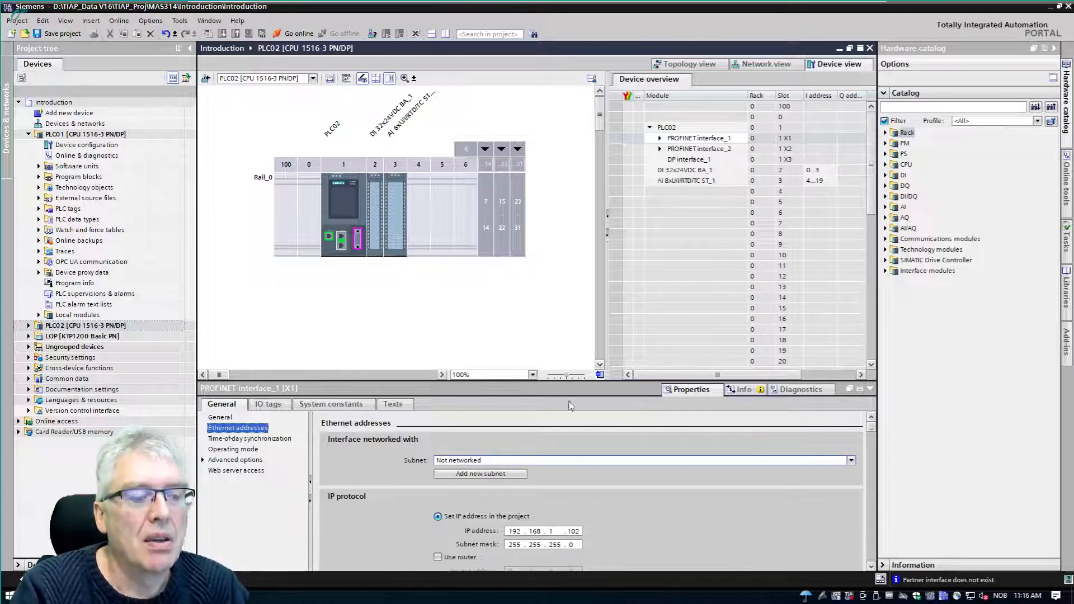
- Set the IP address of the LOP panel's PROFINET interface X1 to 192.168.2.11
click(765, 68)
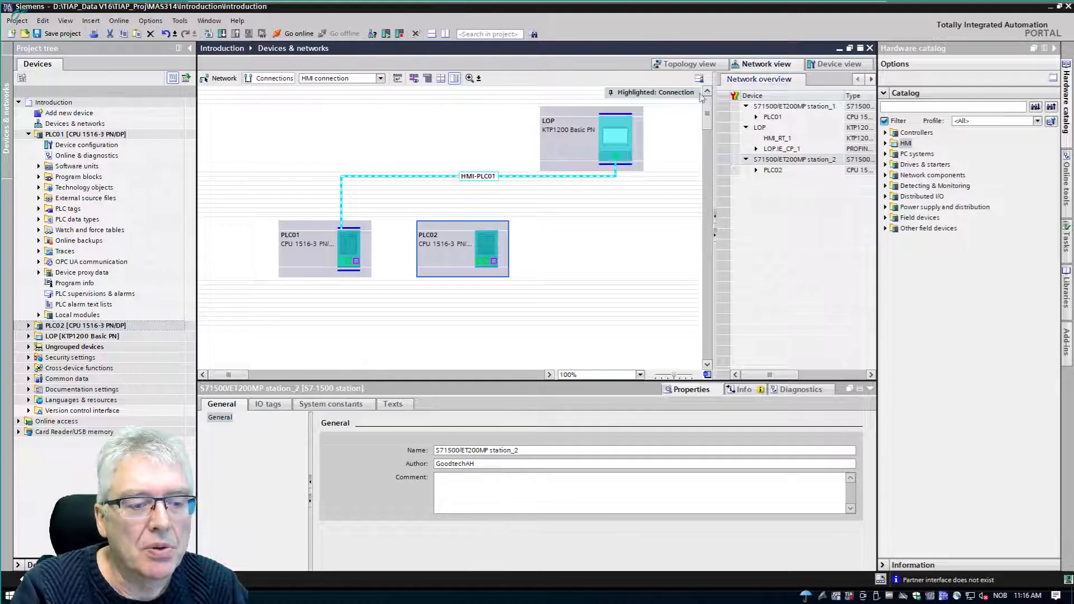
click(615, 157)
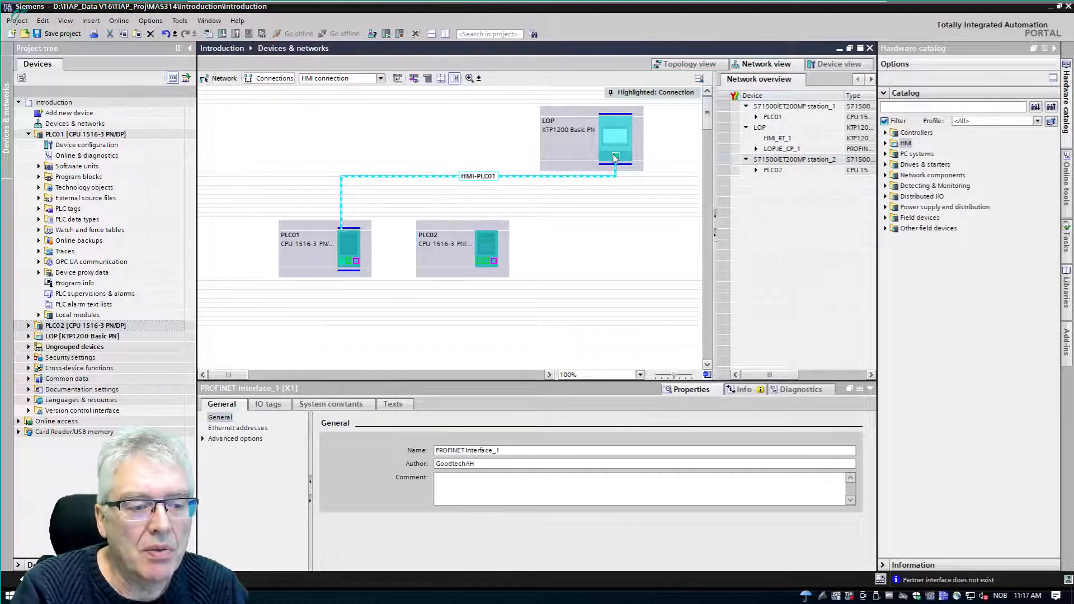
click(250, 428)
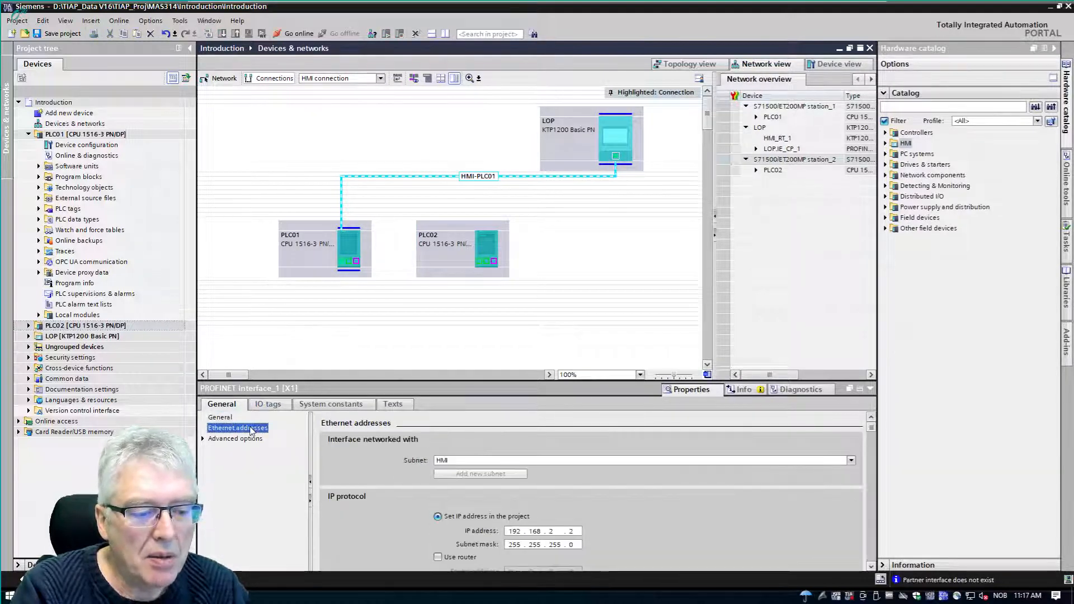
click(575, 531)
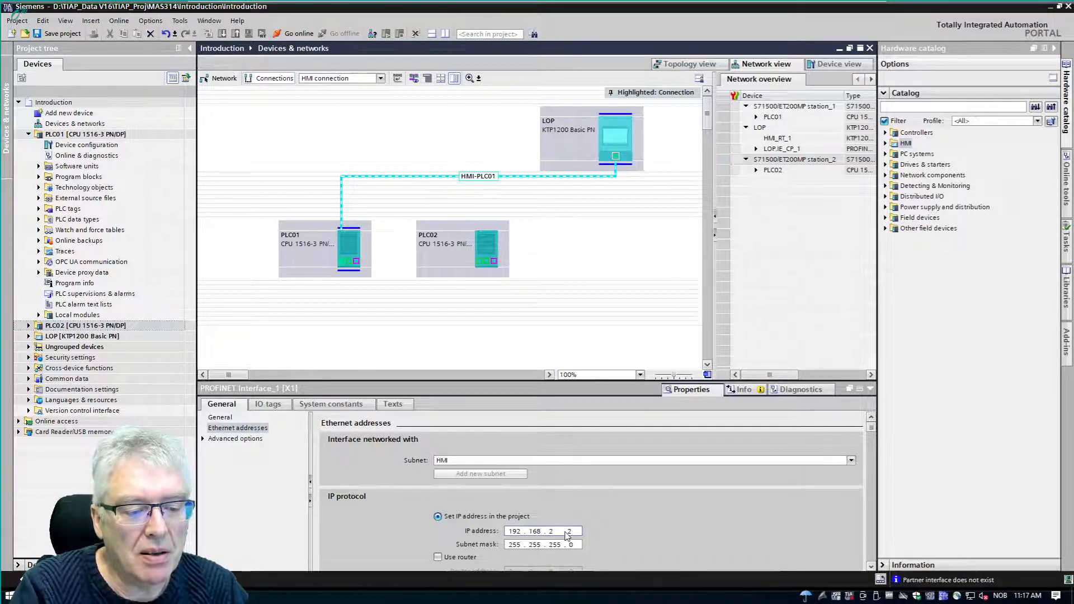
text(2)
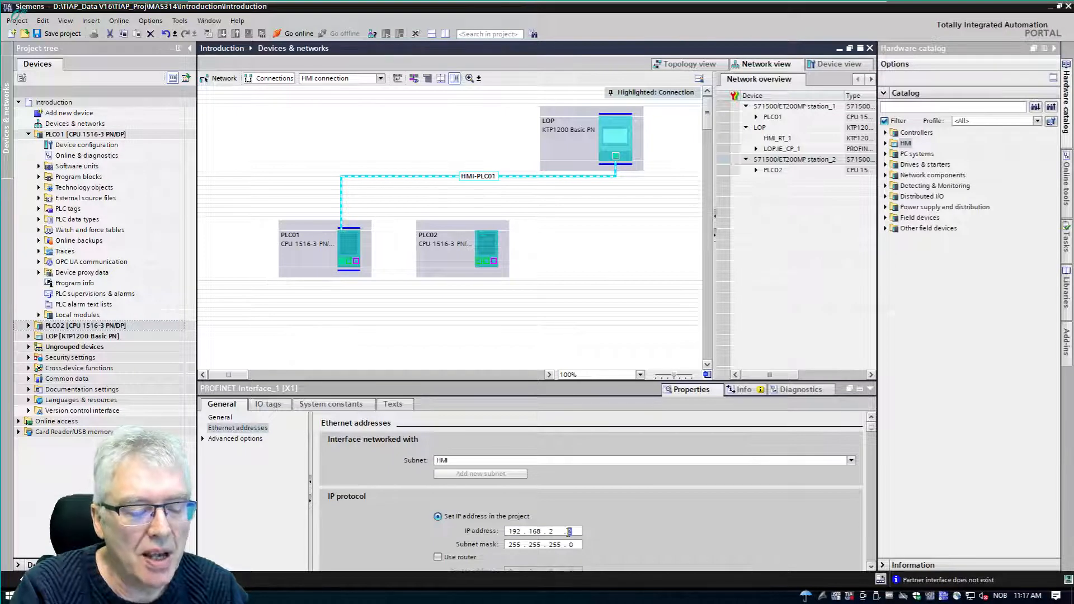
key(BackSpace)
text(11)
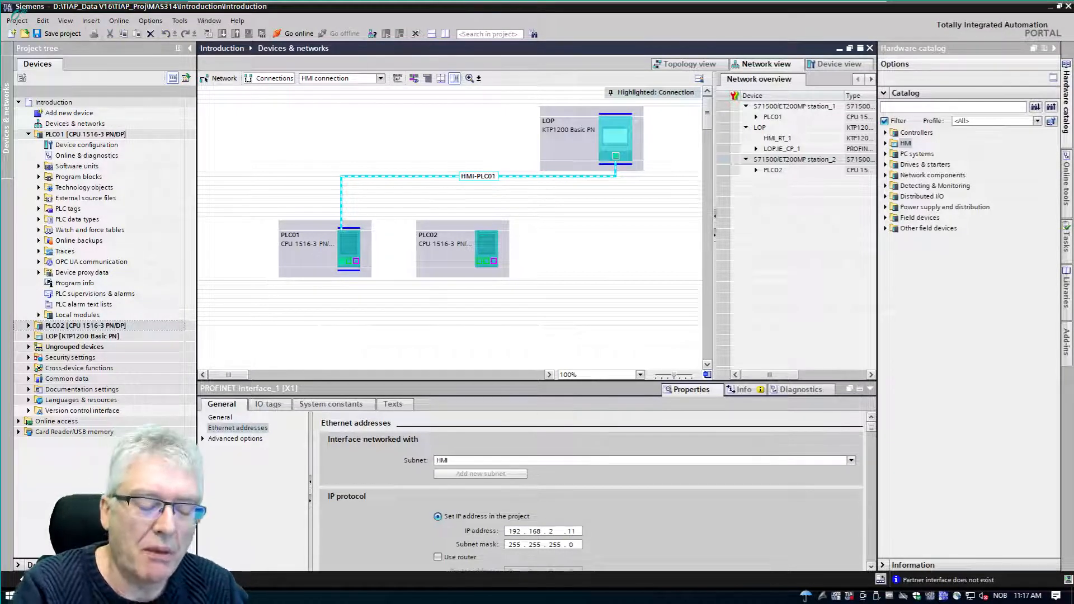
key(Return)
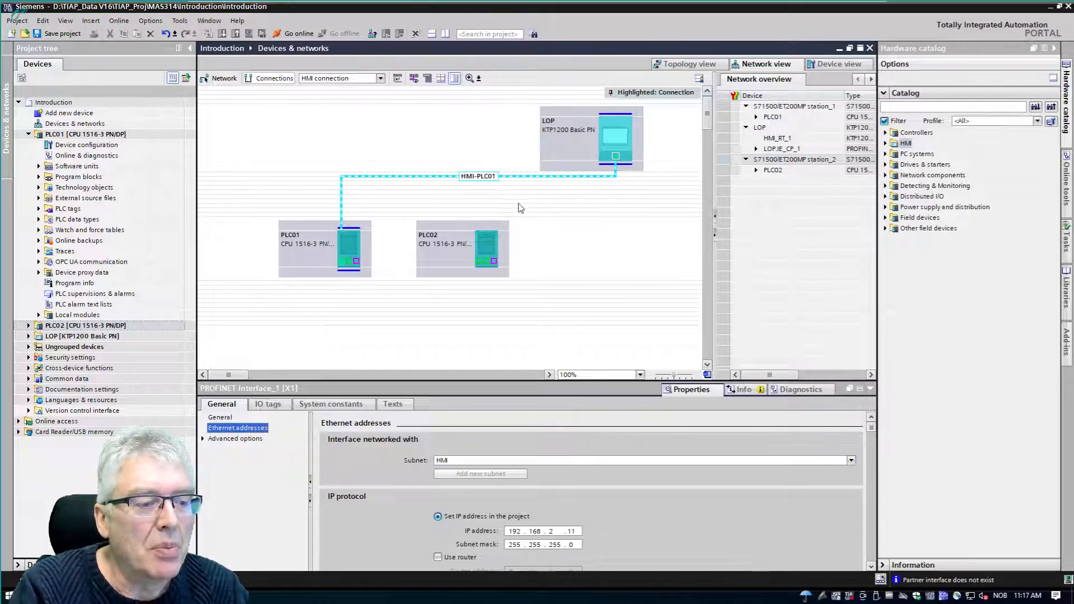
- Network PLC02's PROFINET interface X2 with the LOP panel's interface on the HMI subnet
click(222, 80)
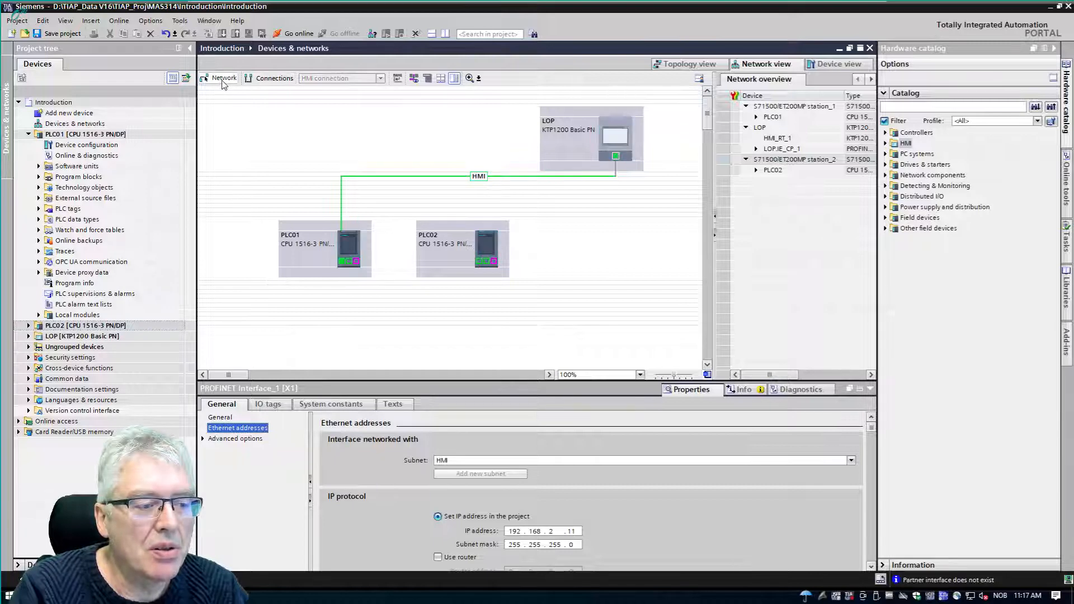
click(479, 262)
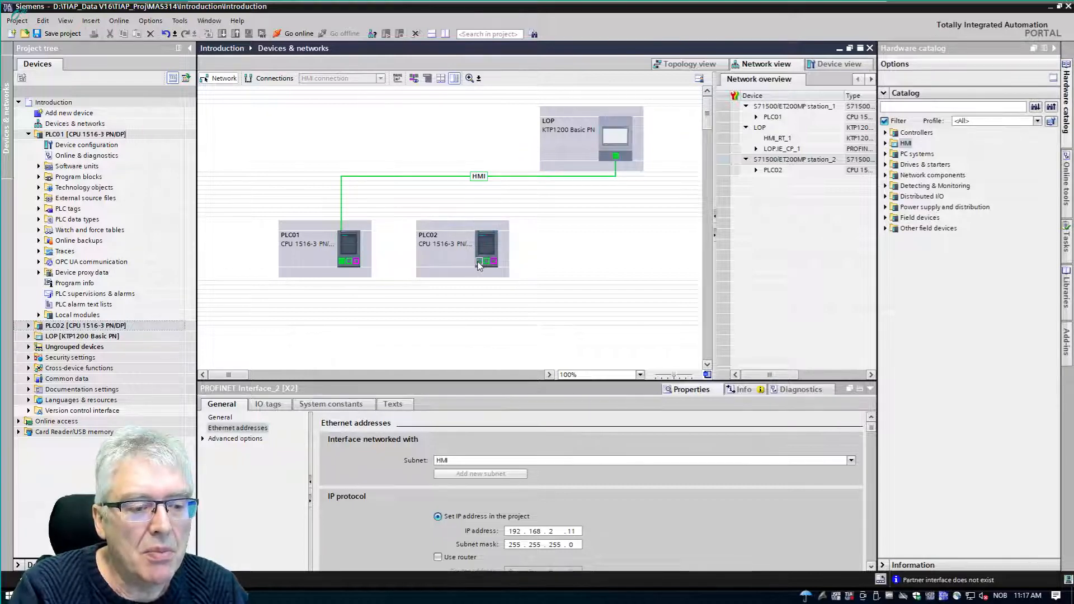
drag(478, 263, 617, 162)
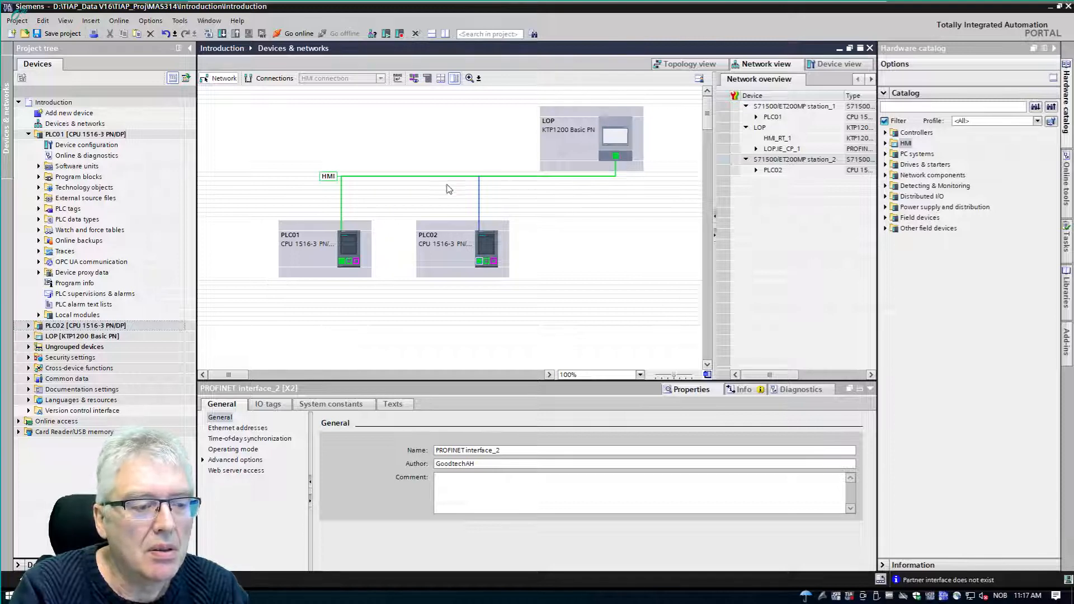
- Create an HMI connection between PLC02's interface X2 and the LOP panel and name it HMI-PLC02
click(282, 80)
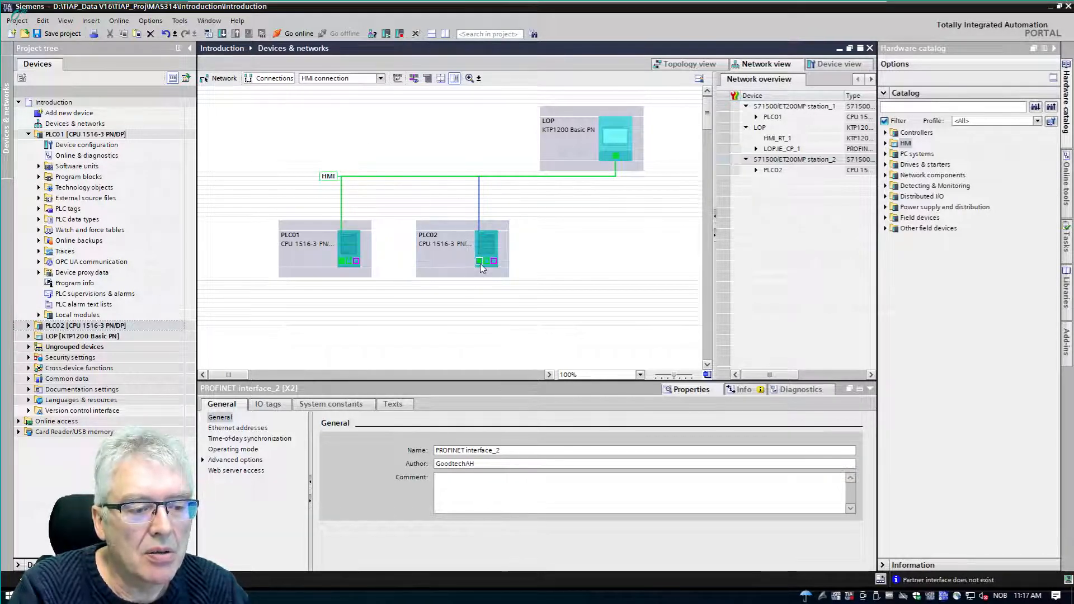
drag(480, 268, 617, 163)
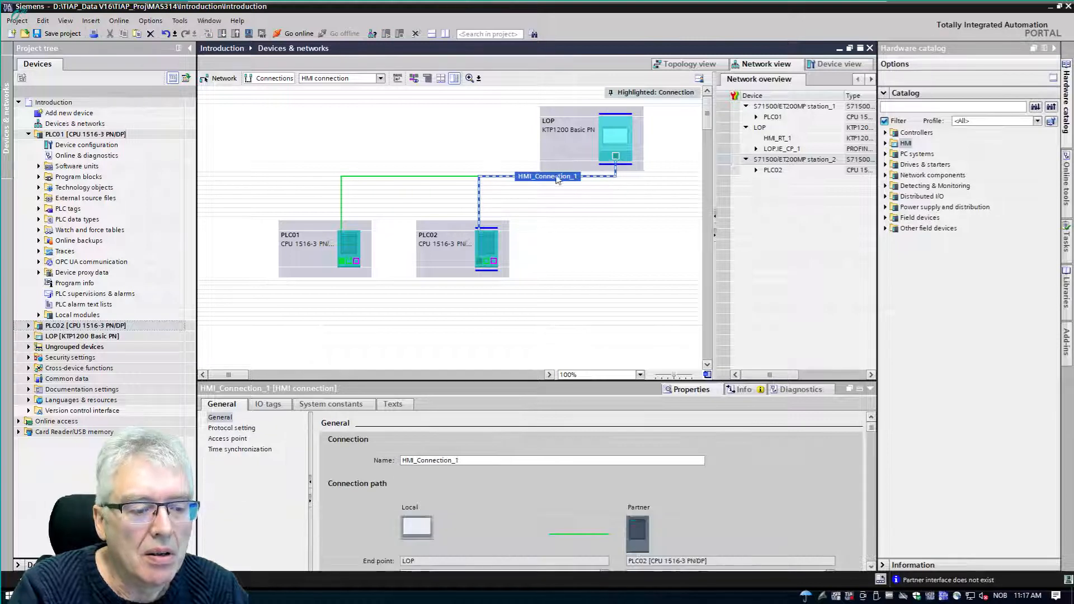
drag(467, 460, 413, 460)
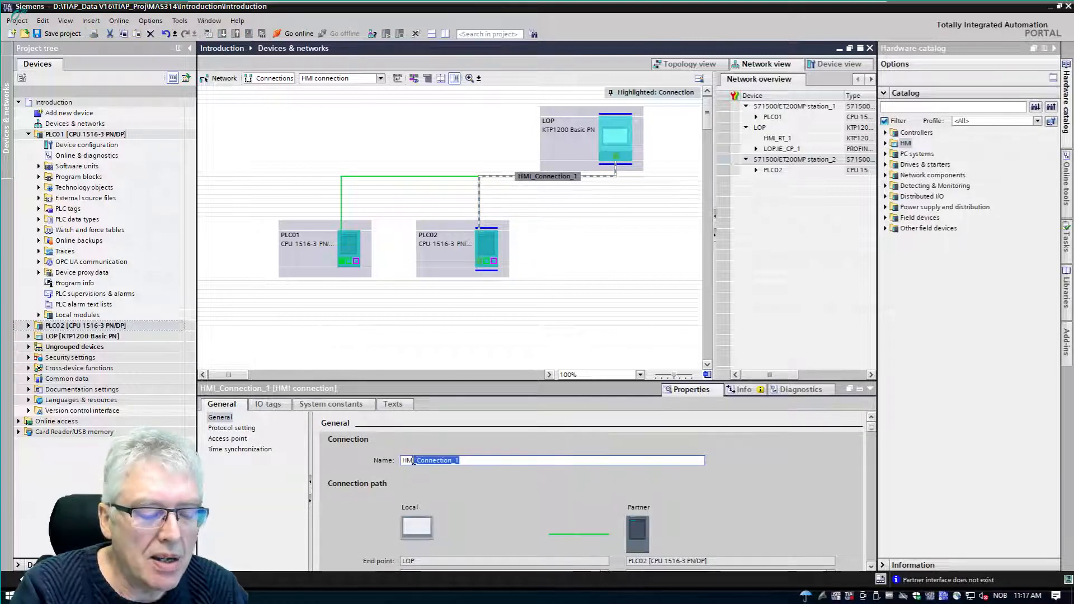
key(BackSpace)
text(-)
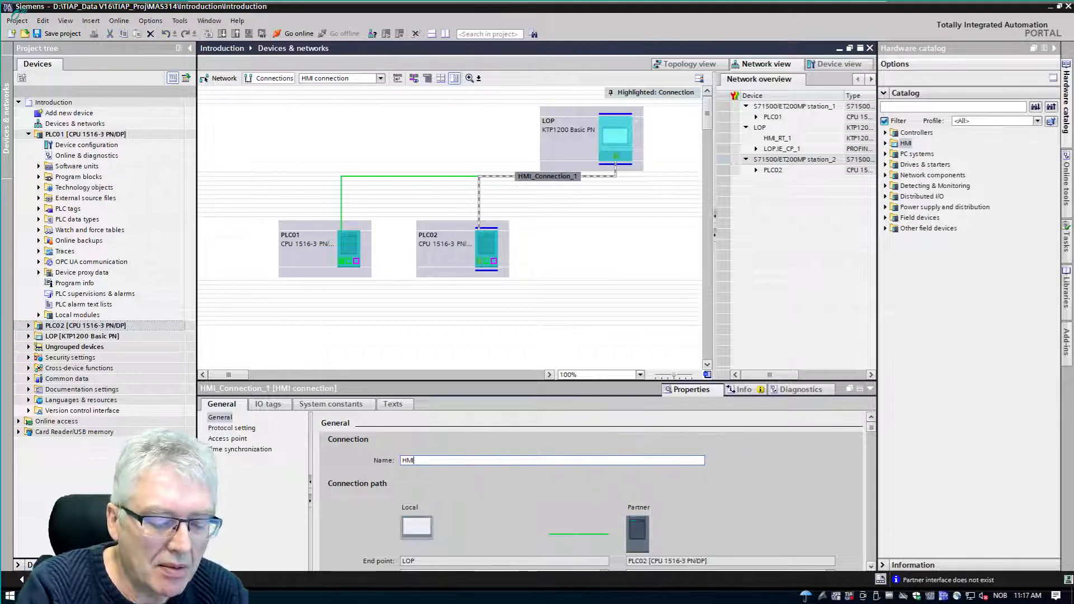
text(PLC02)
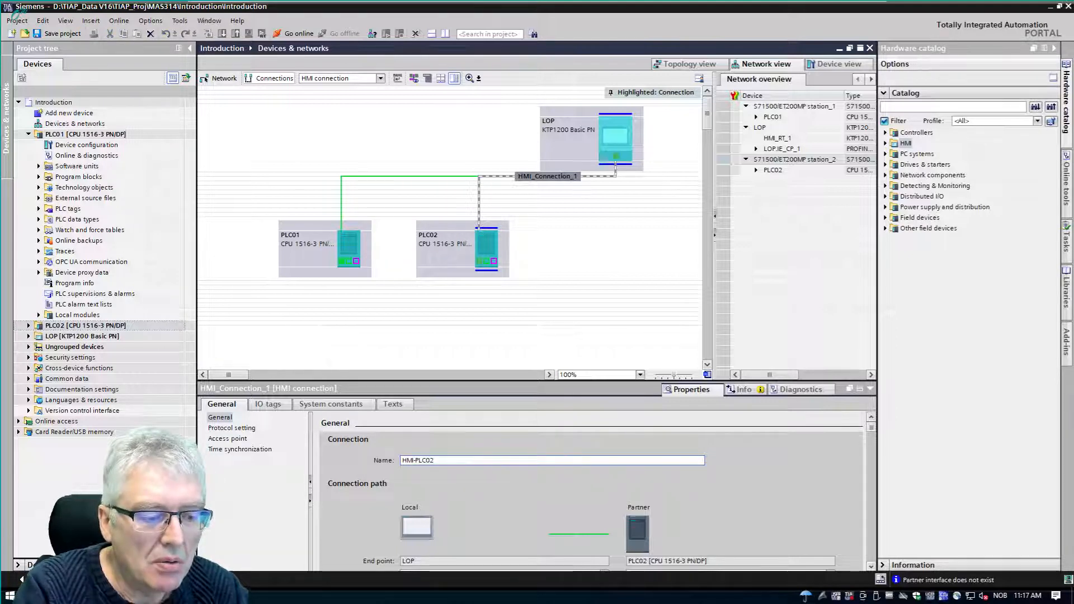
key(Return)
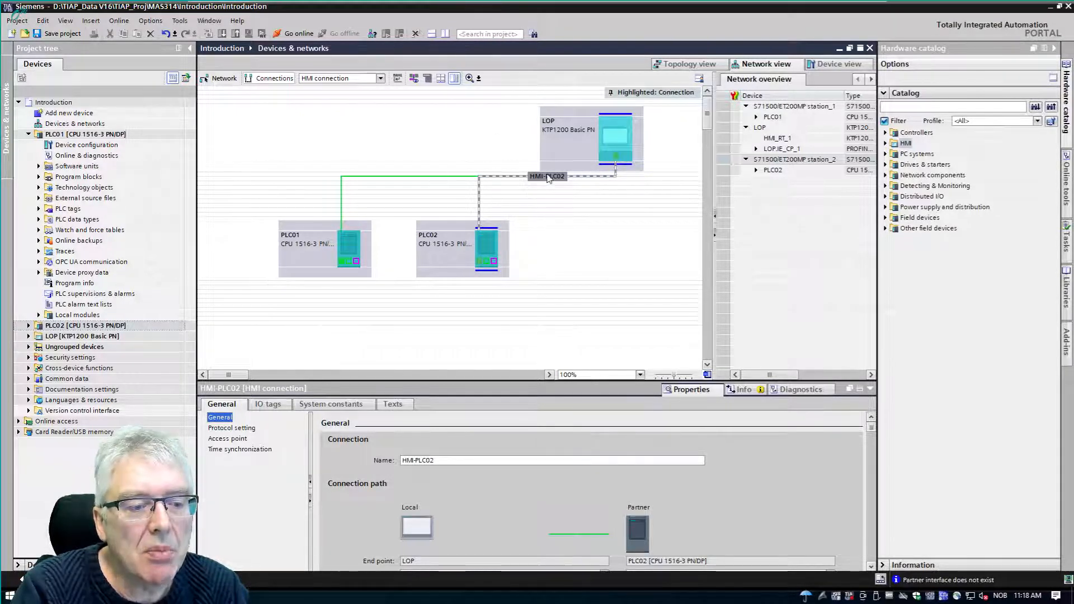
- Create an S7 connection from PLC01 to PLC02 over their interfaces on the HMI subnet
click(226, 81)
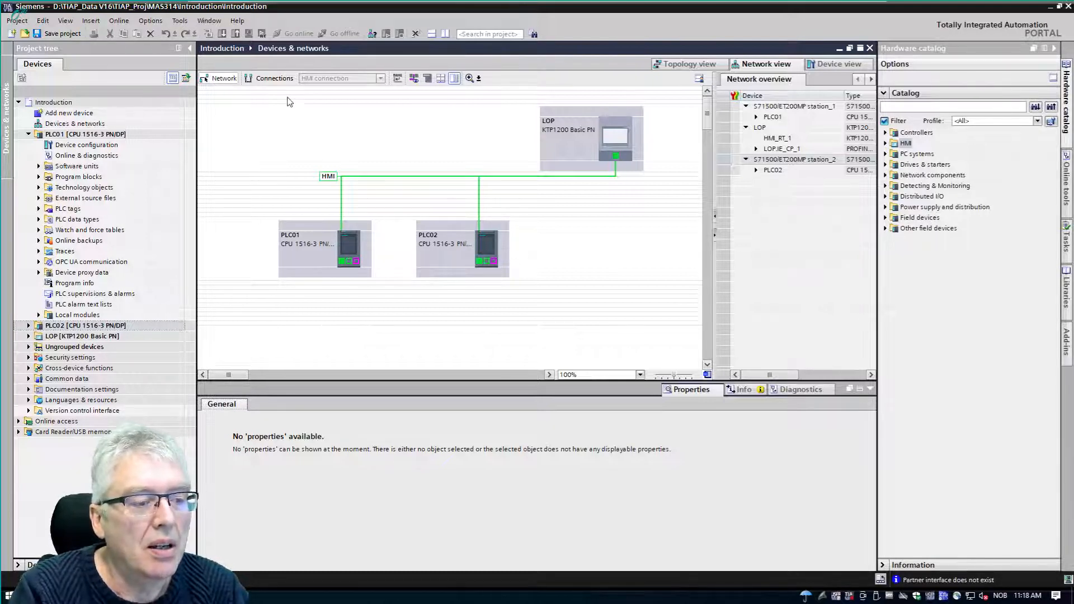
click(273, 80)
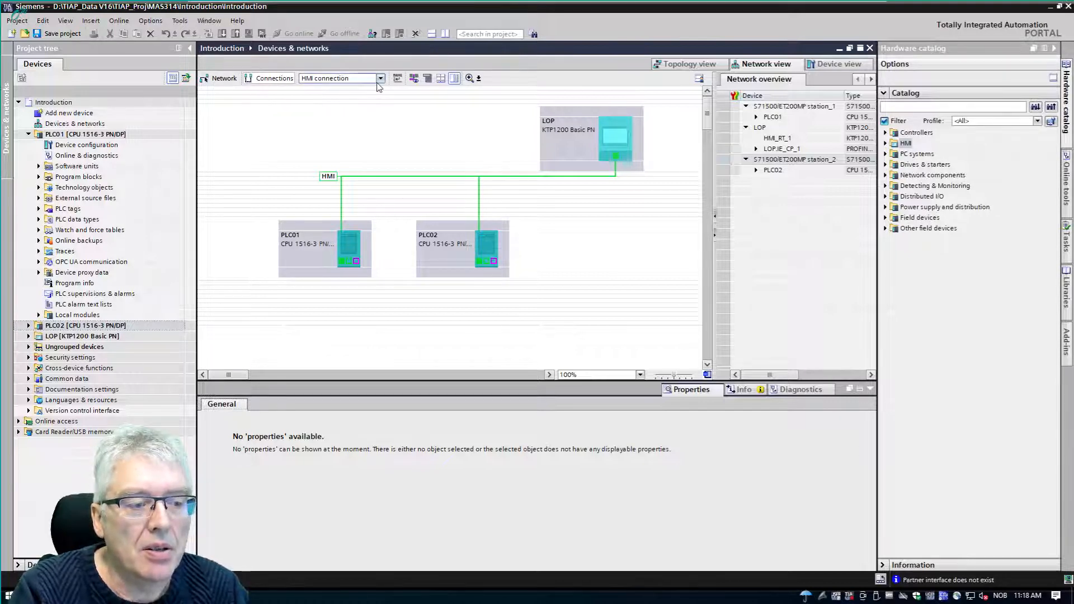
click(381, 79)
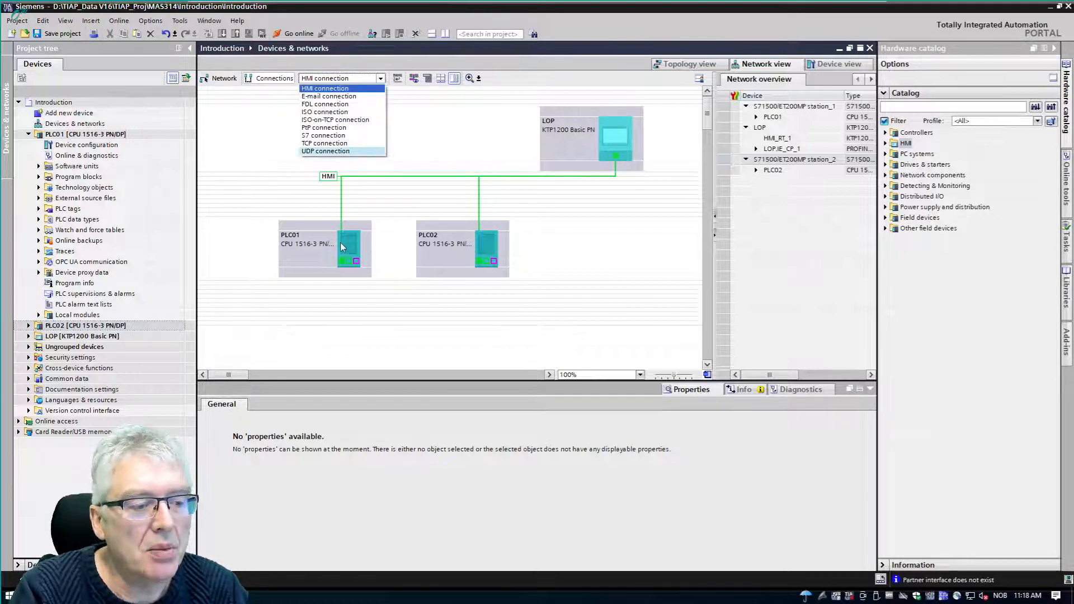
click(335, 136)
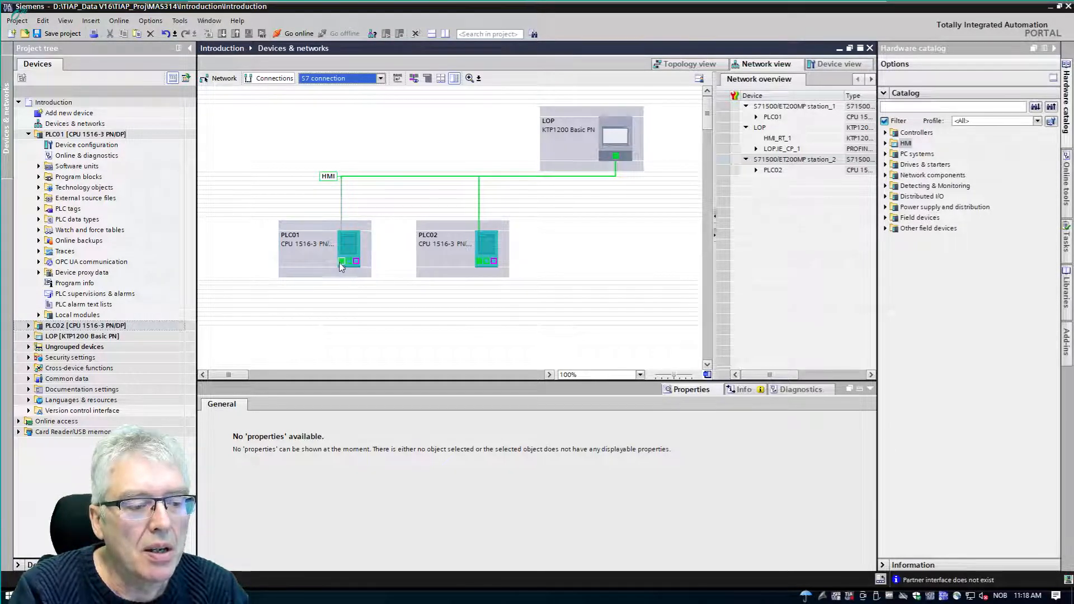
mouse_move(343, 265)
mouse_down()
mouse_move(422, 292)
mouse_move(470, 288)
mouse_move(491, 266)
mouse_move(479, 265)
mouse_up()
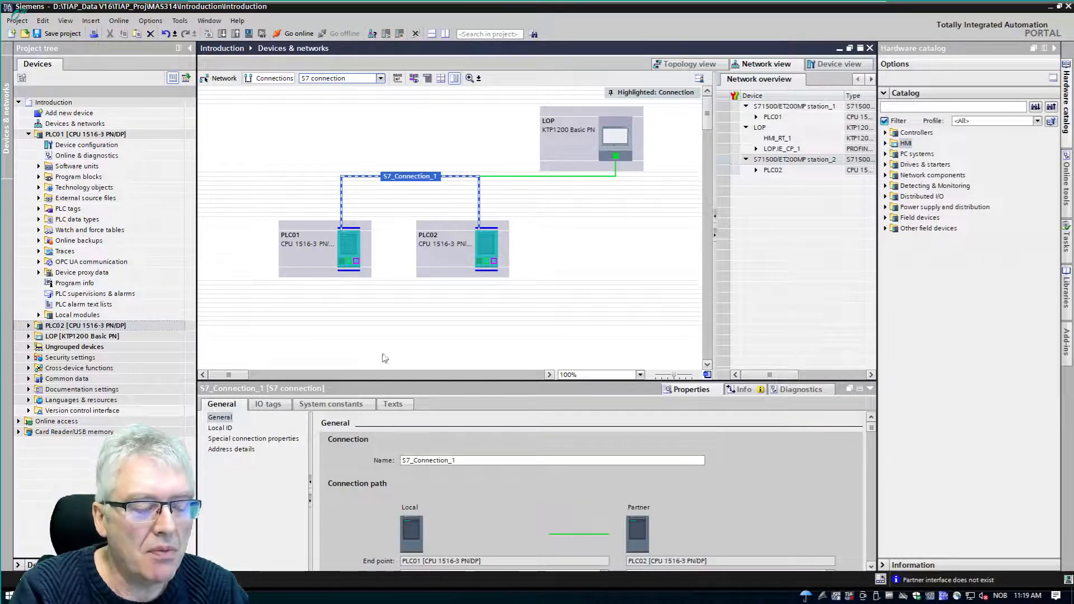
- Rename the S7 connection between the two controllers as PLC01-PLC02
click(478, 457)
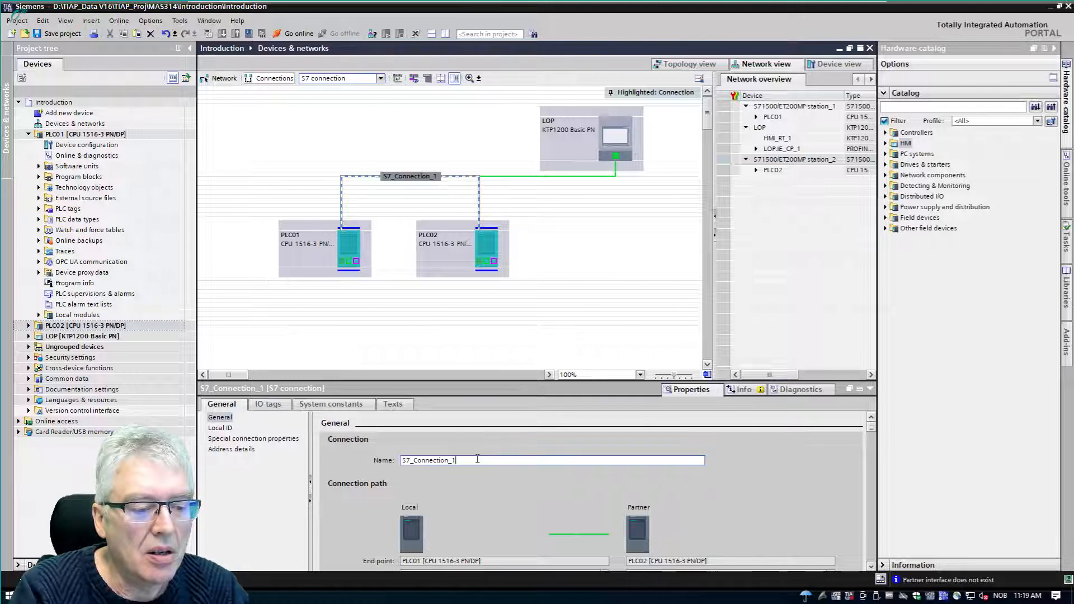
drag(478, 457, 378, 453)
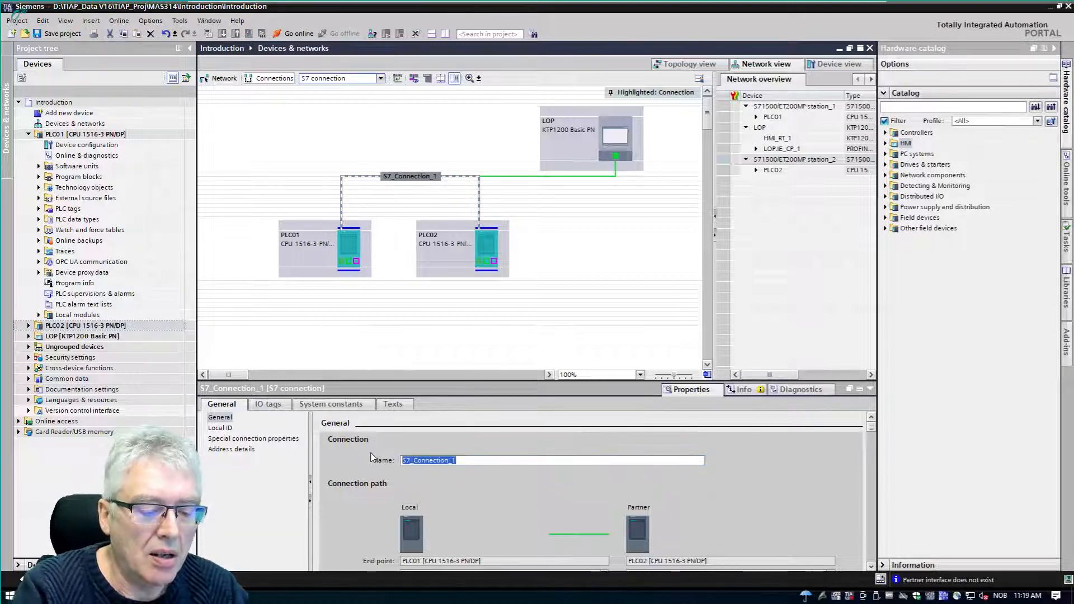
text(PLC01)
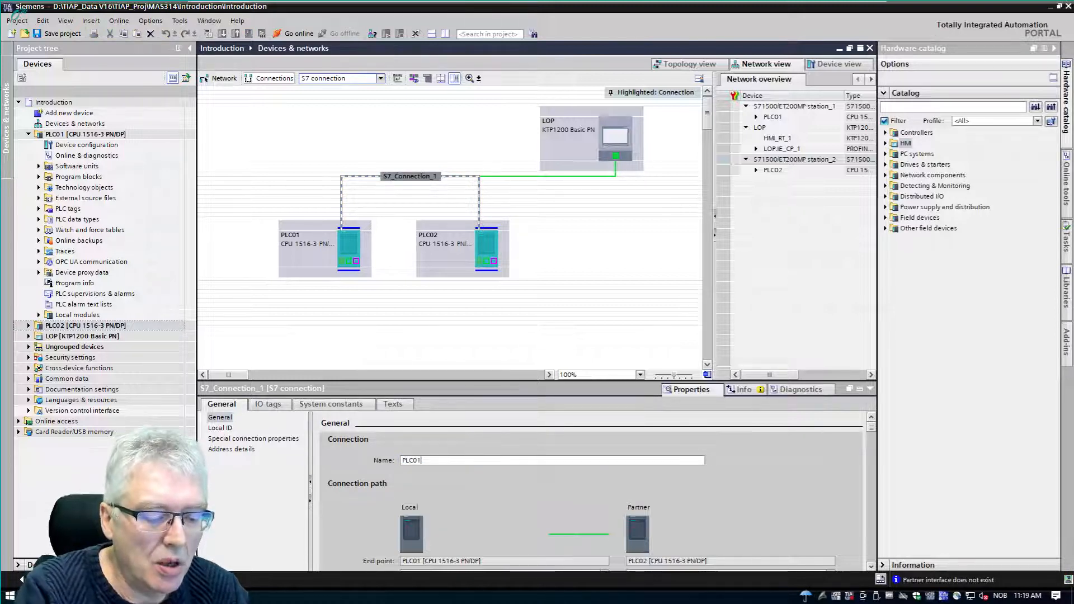
text(-PLC)
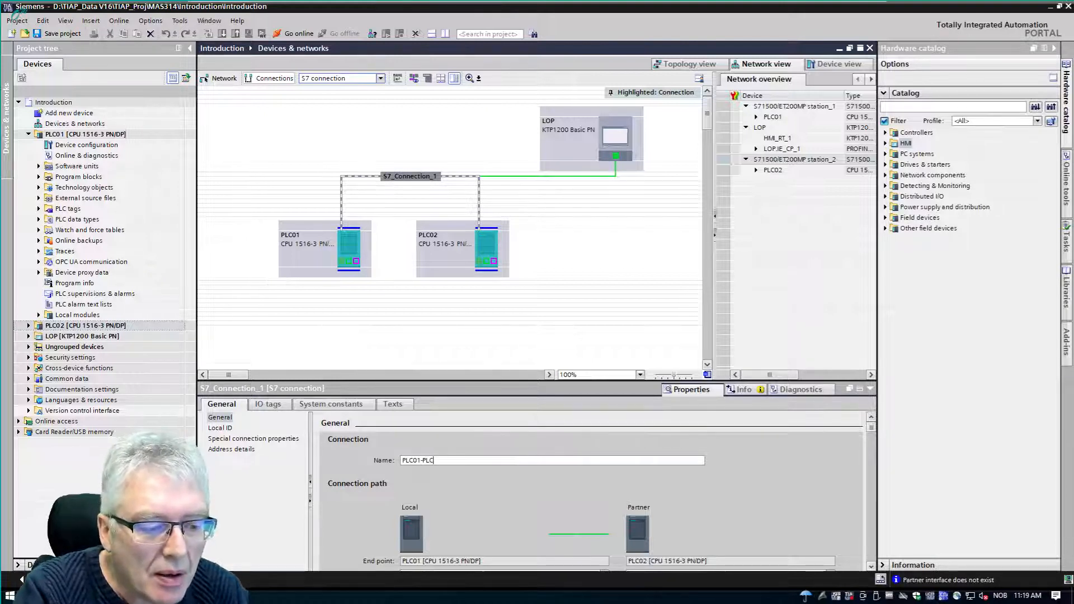
key(BackSpace)
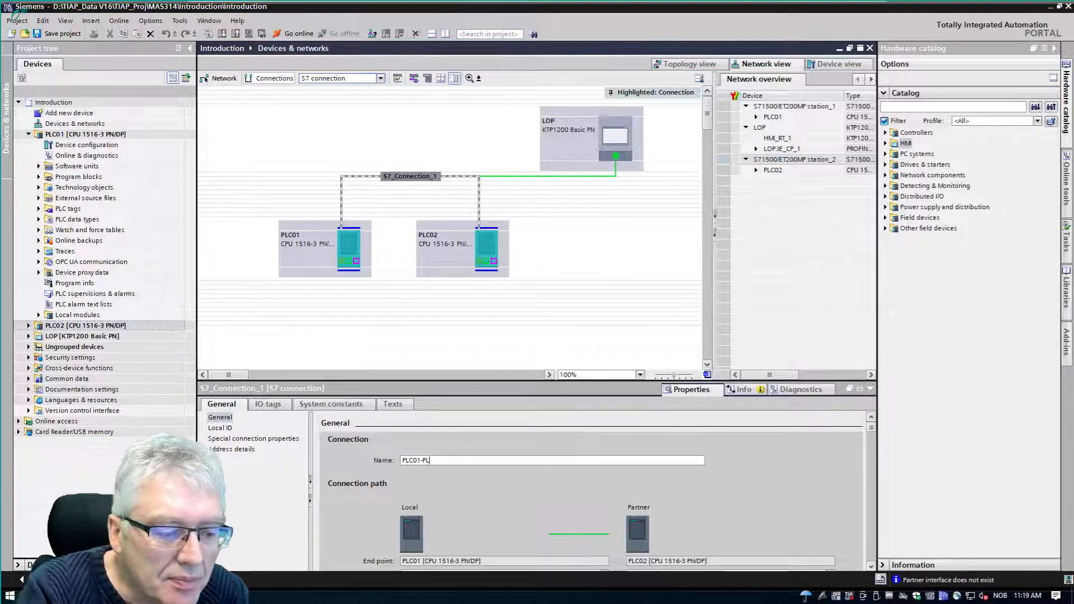
text(C0qw)
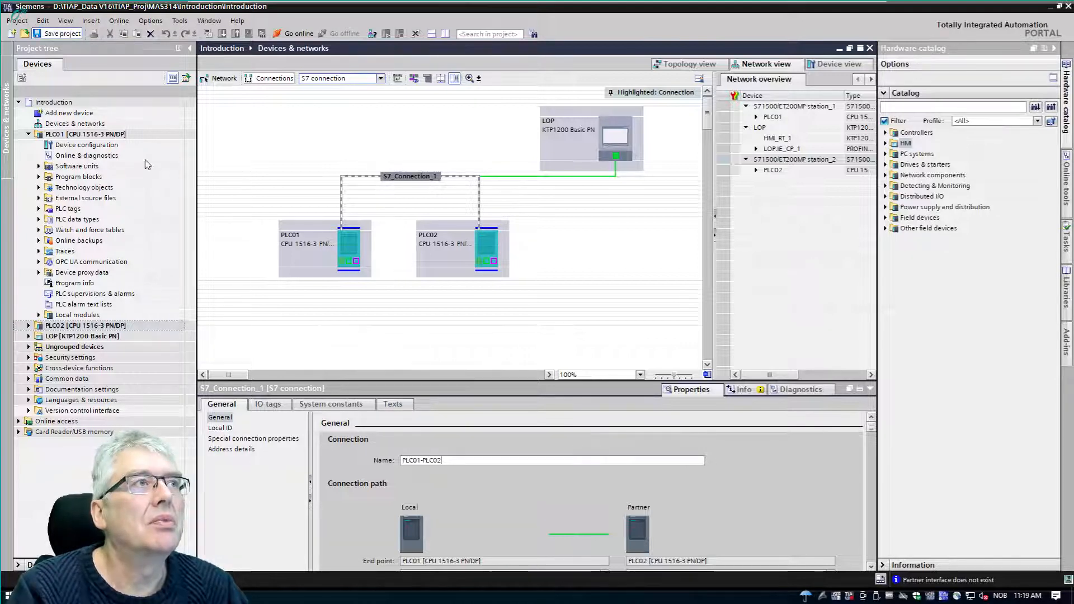
- Save the project and compile PLC01
key(ctrl+s)
click(70, 138)
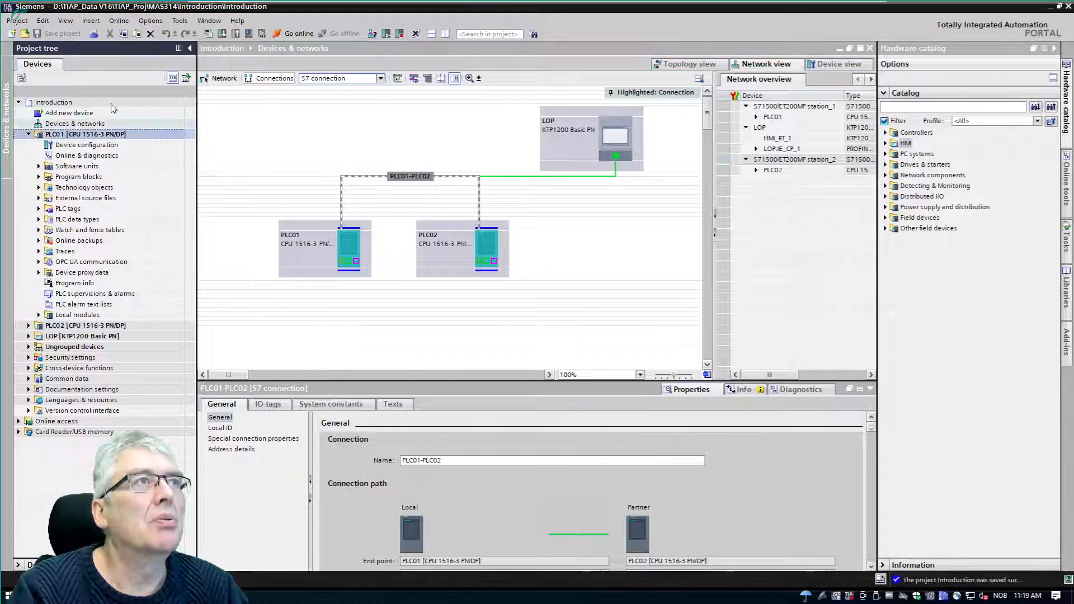
click(207, 34)
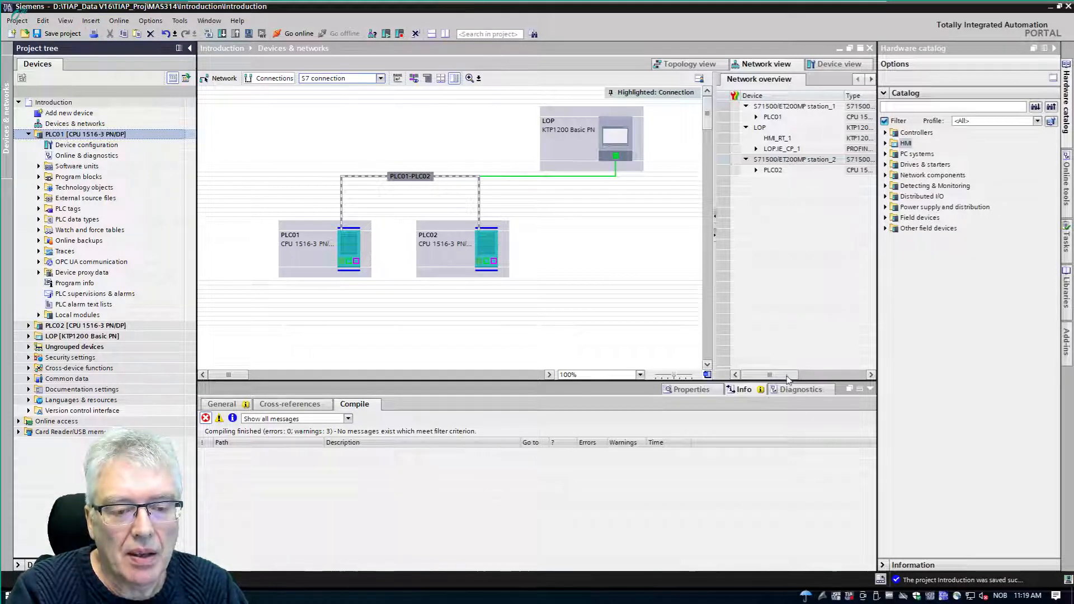
mouse_move(782, 379)
mouse_down()
mouse_move(794, 380)
mouse_move(771, 382)
mouse_up()
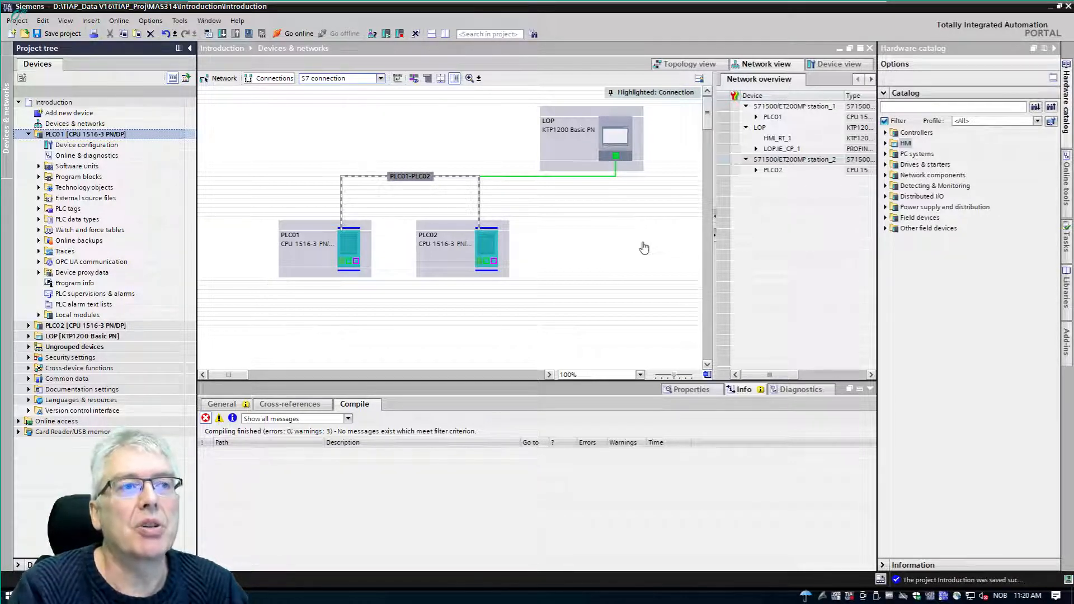
- Open PLC01's program block tskBackground [OB1] and add a blank line at the end of its code
click(38, 167)
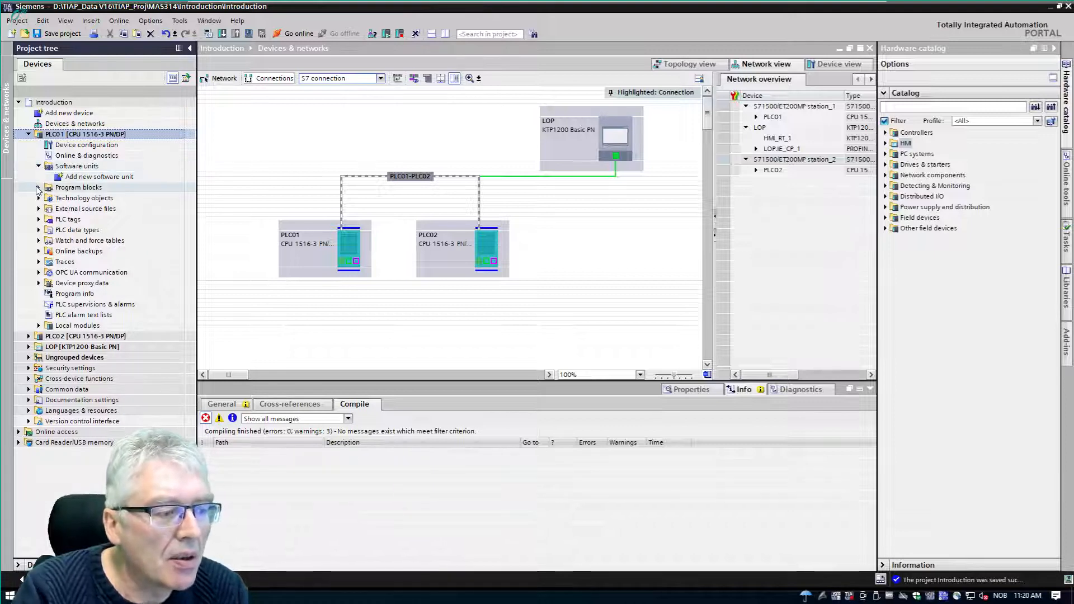
click(38, 187)
click(74, 210)
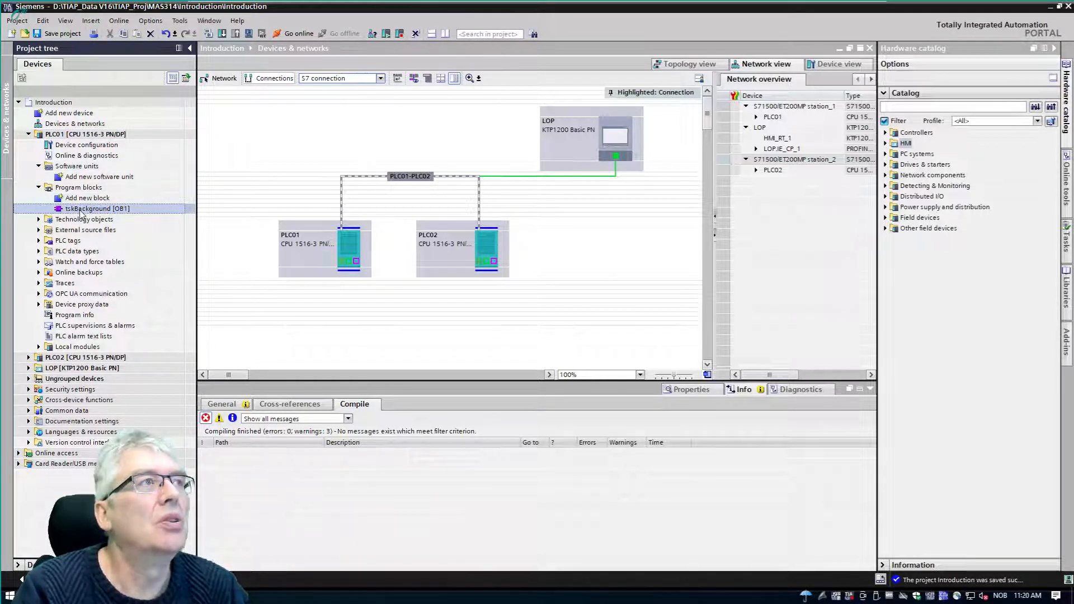
double_click(79, 209)
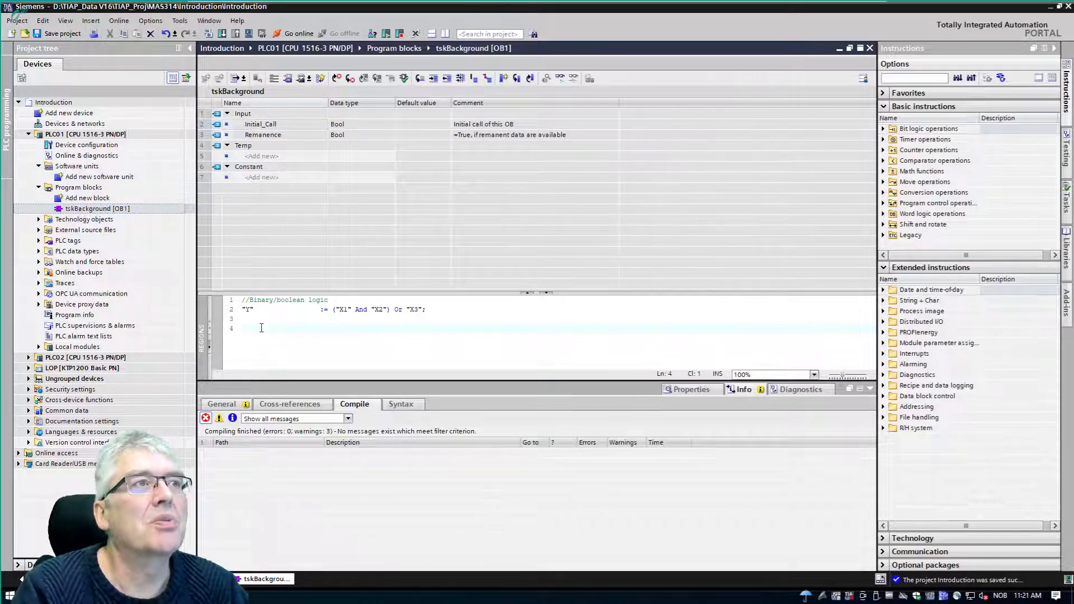
click(261, 328)
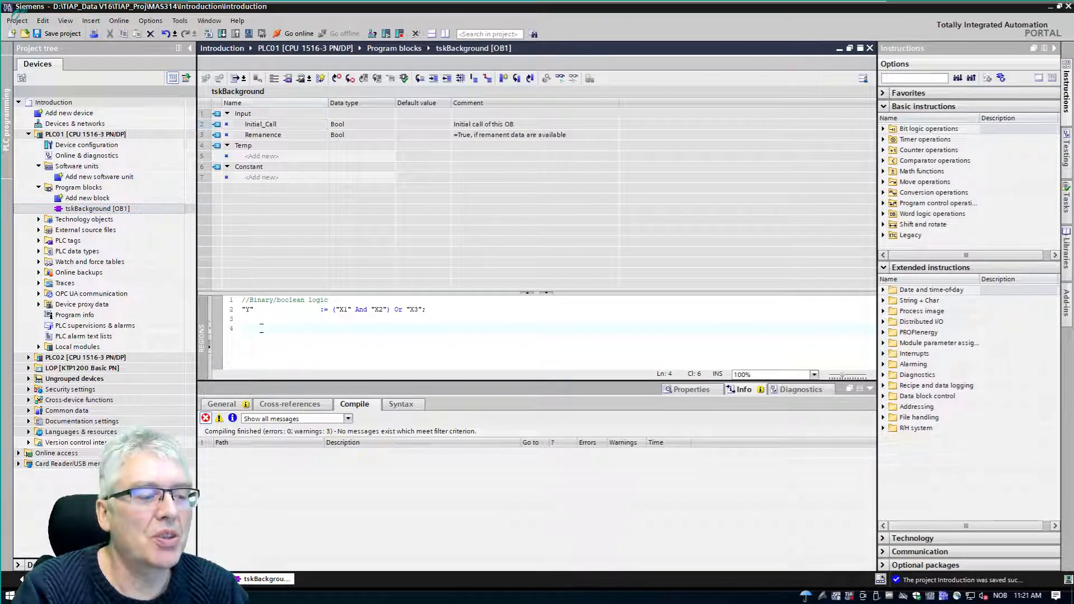
key(Return)
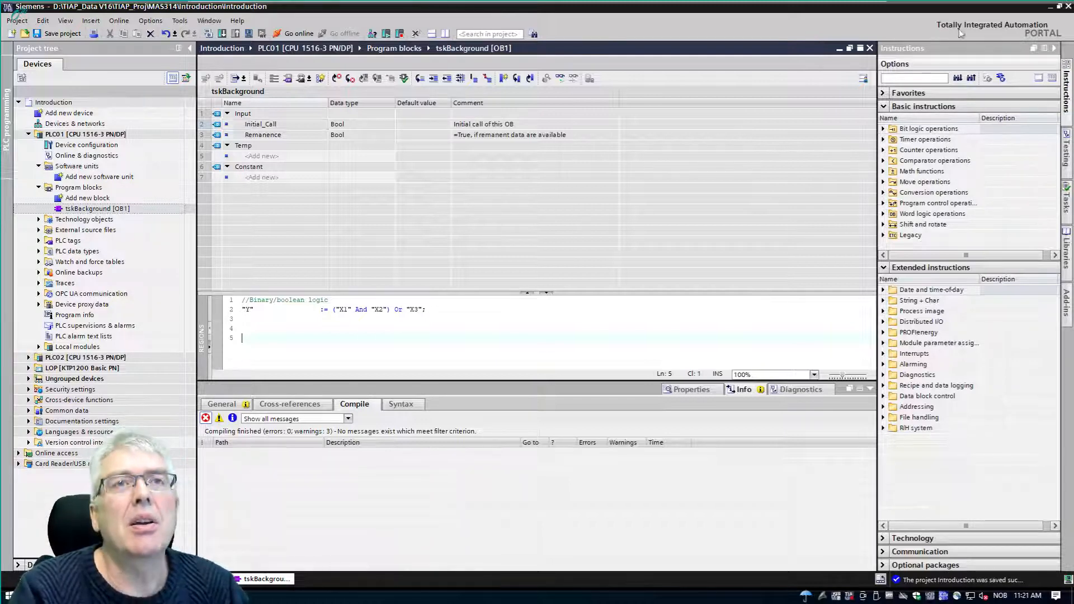
- Look through the S7 communication instructions, including the Others group, and check the description of the PUT instruction
mouse_move(537, 1)
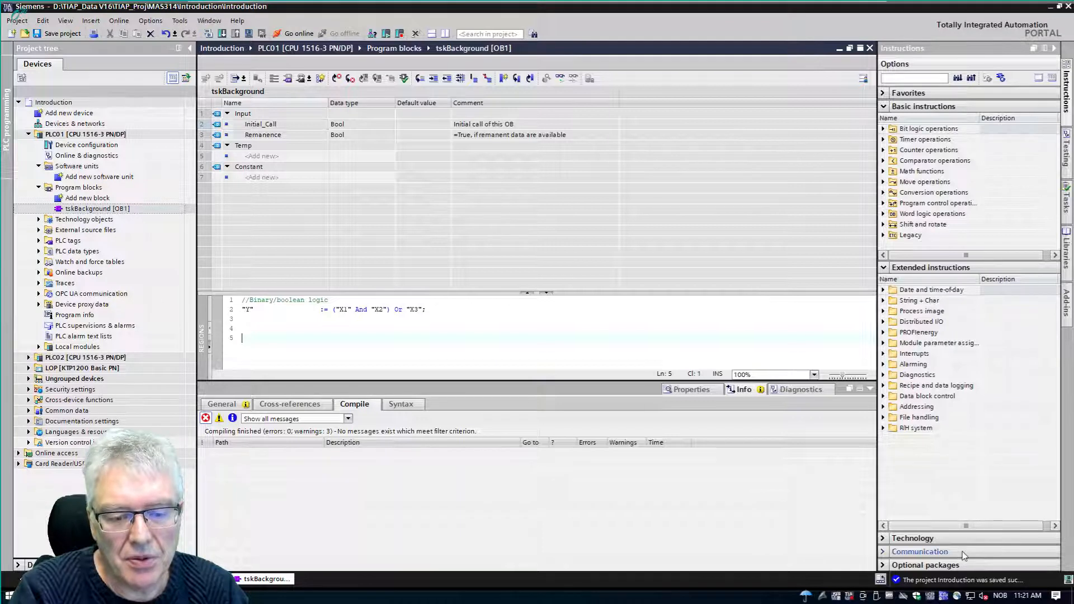
click(941, 553)
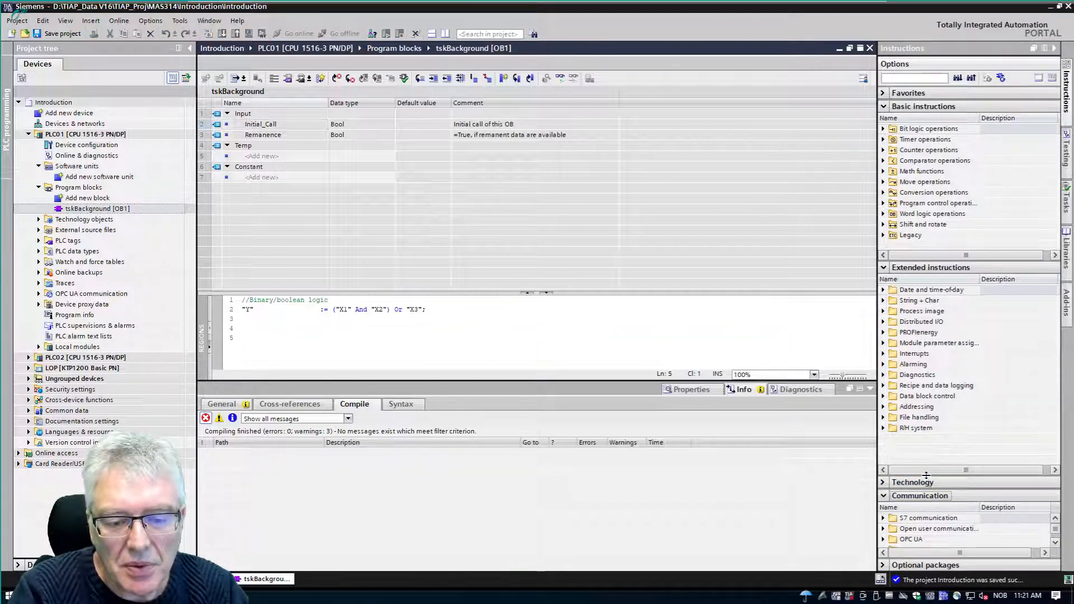
drag(927, 475, 939, 334)
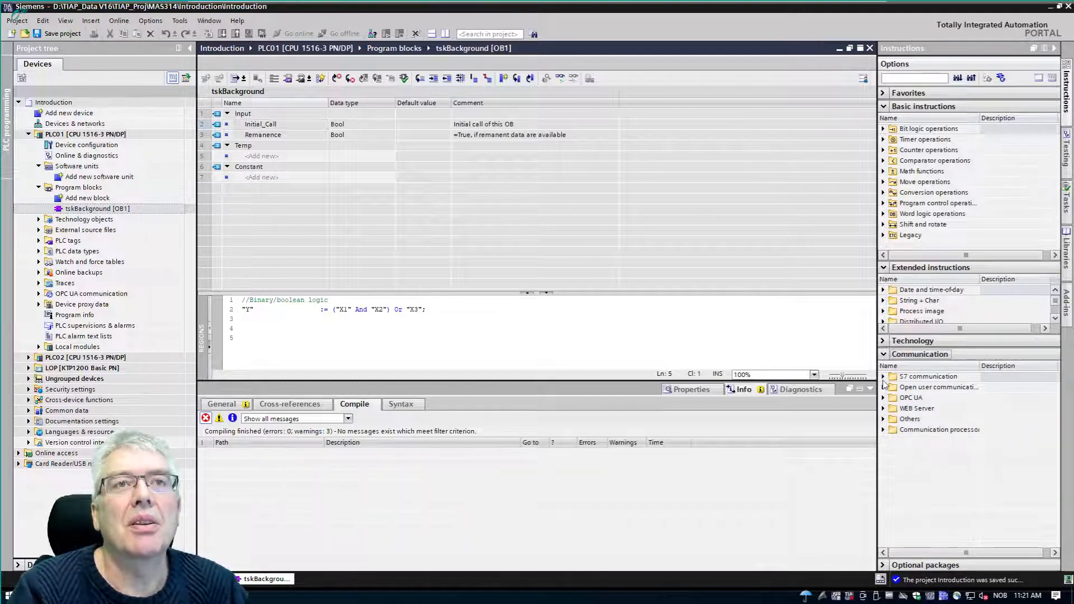
click(883, 377)
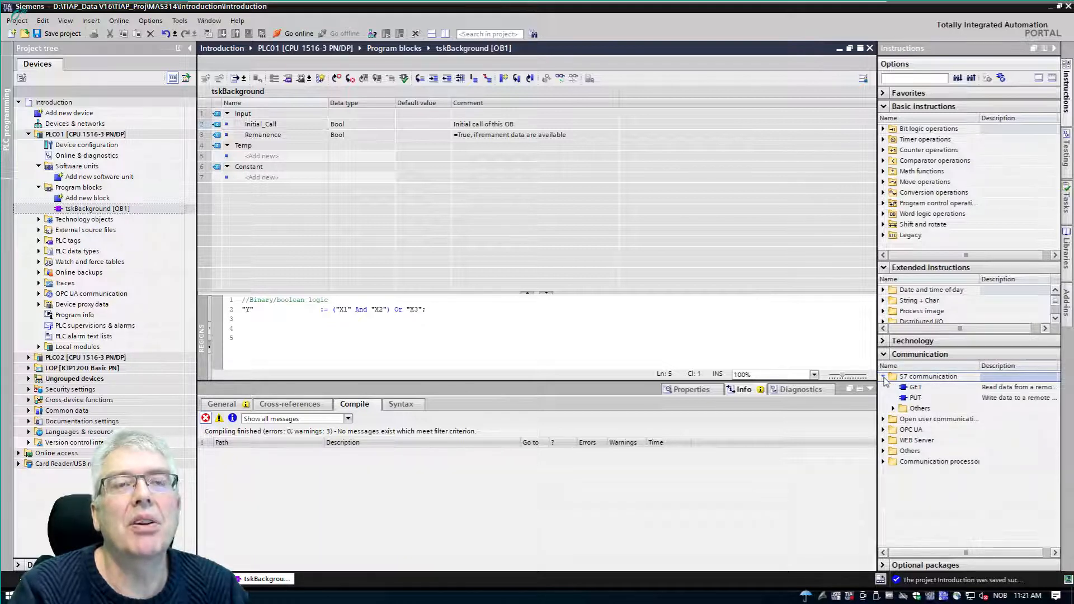
click(892, 410)
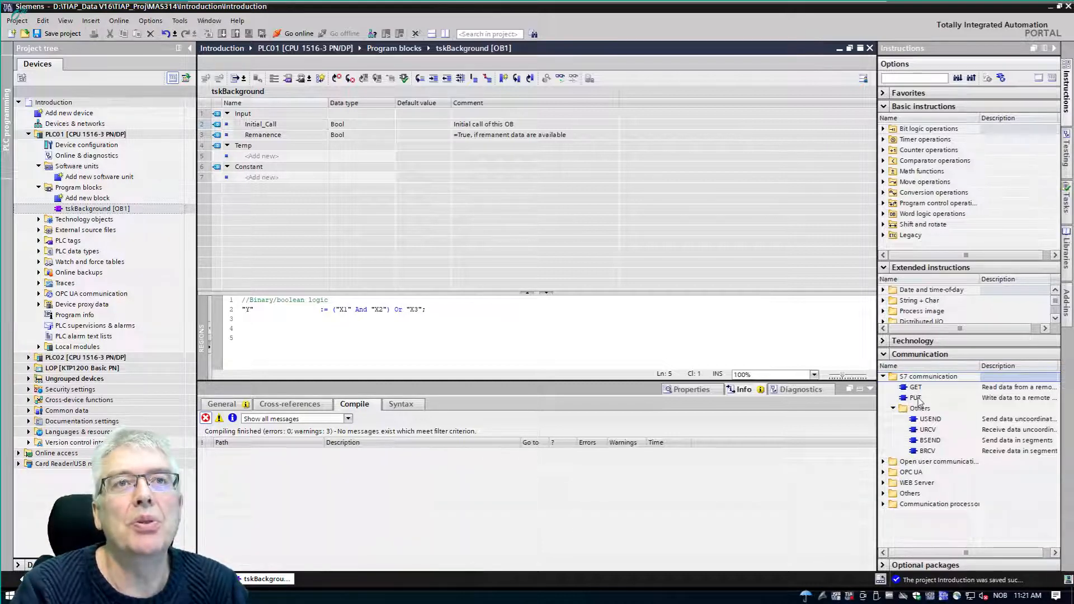
click(916, 398)
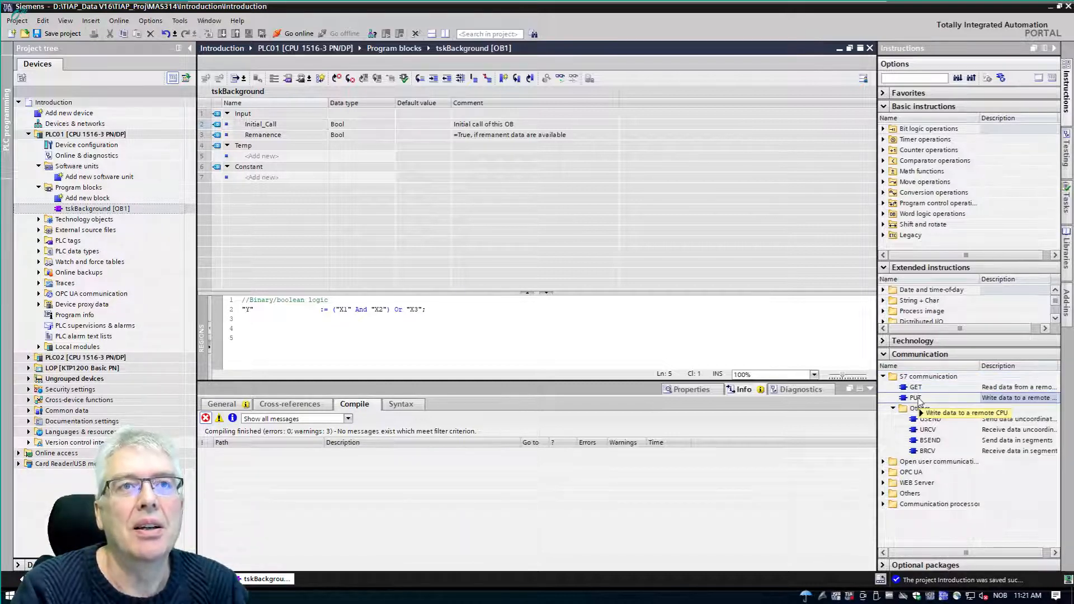
mouse_move(918, 401)
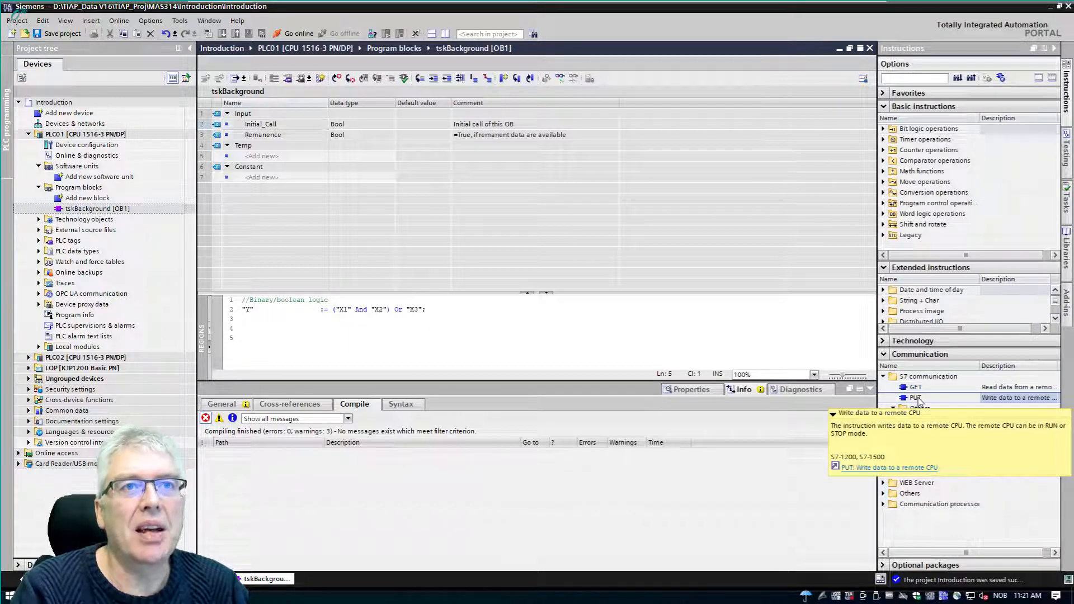
- Insert a PUT call on the last blank line of tskBackground, using a single-instance data block named idbPlc02Comm with automatic numbering
click(869, 389)
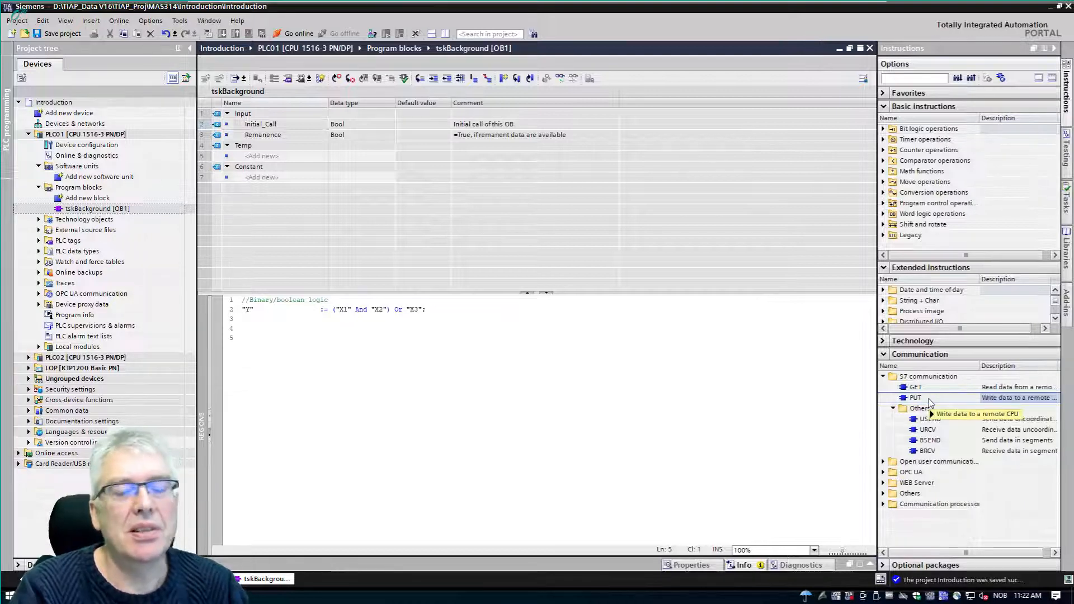
mouse_move(929, 402)
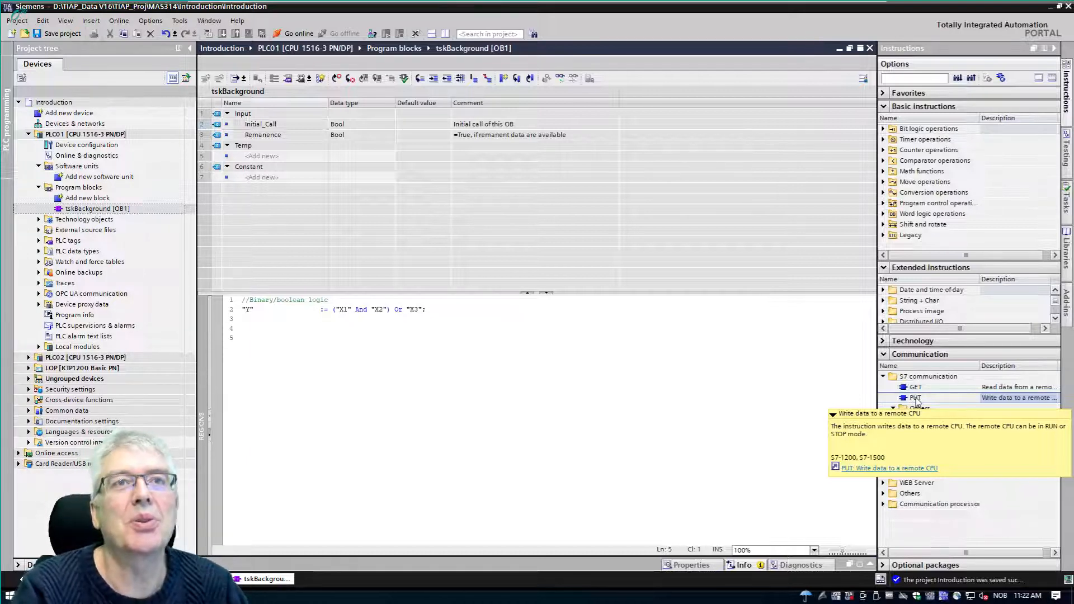
drag(915, 399, 392, 369)
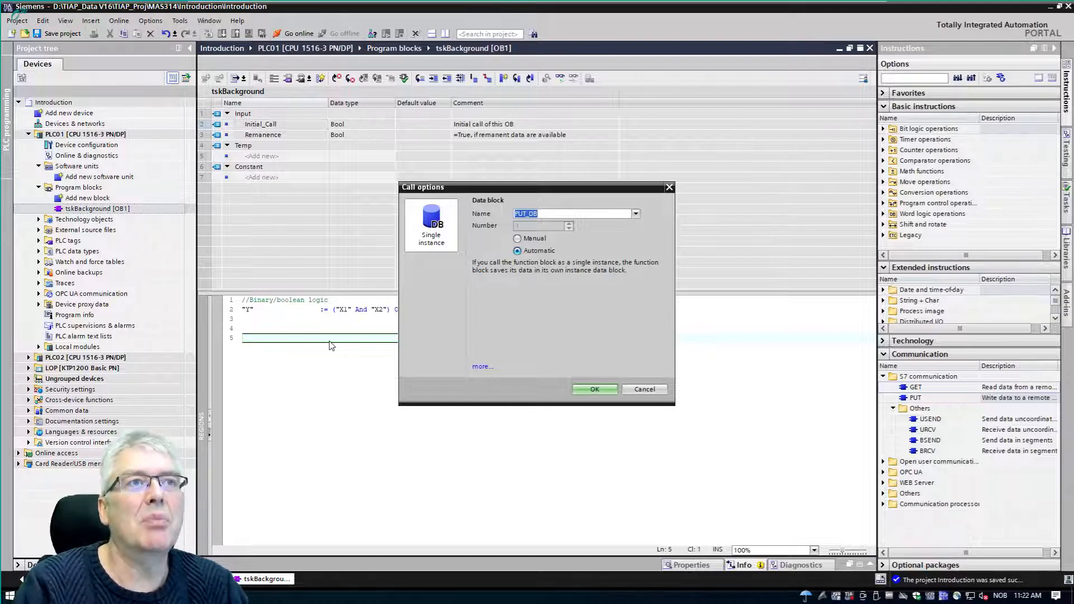
click(560, 213)
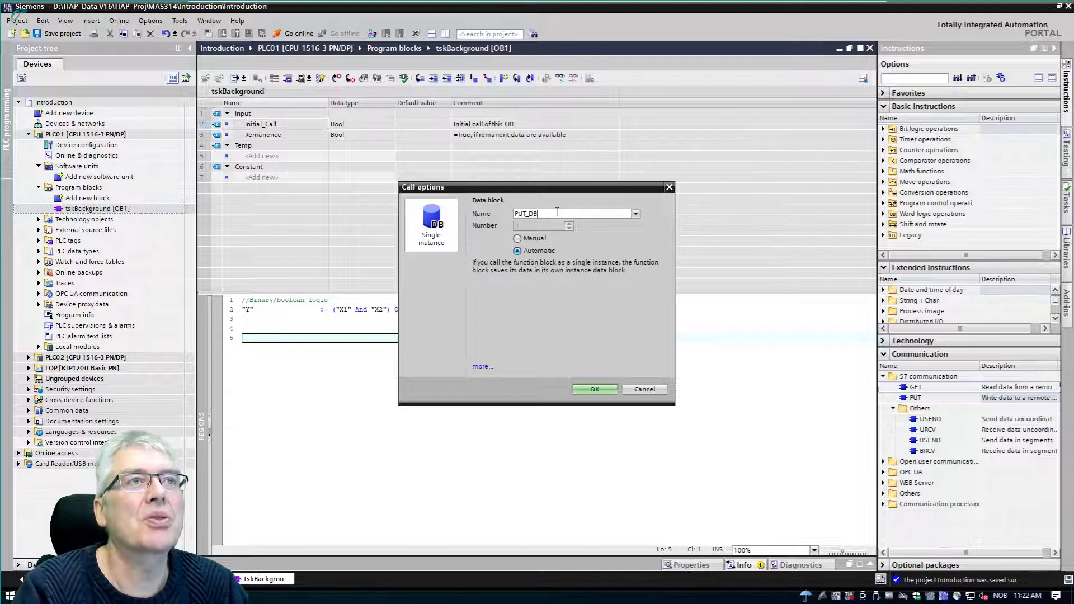
drag(556, 212, 500, 212)
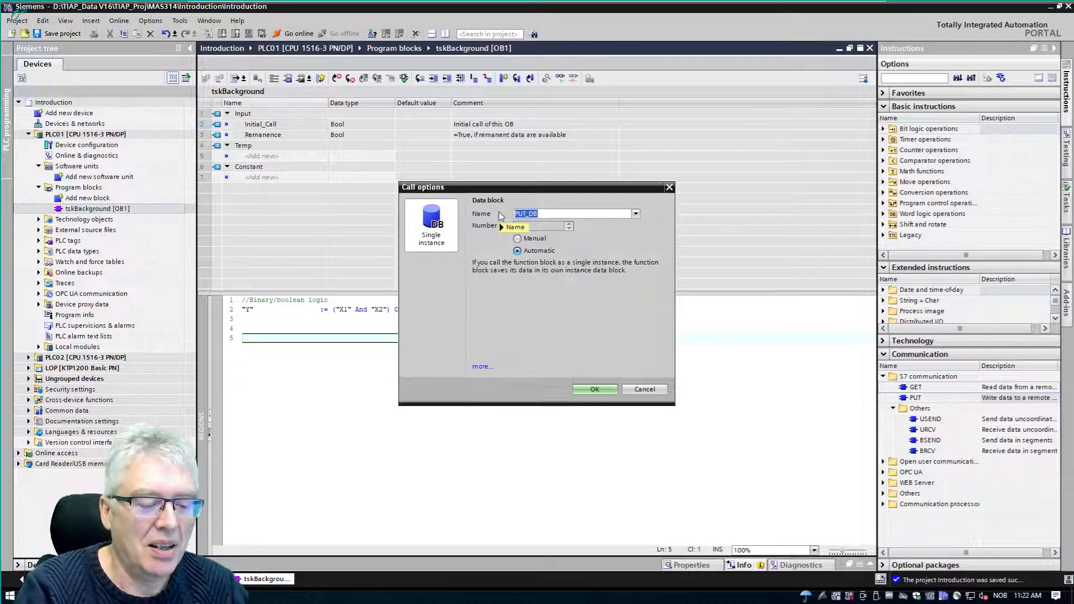
text(idb)
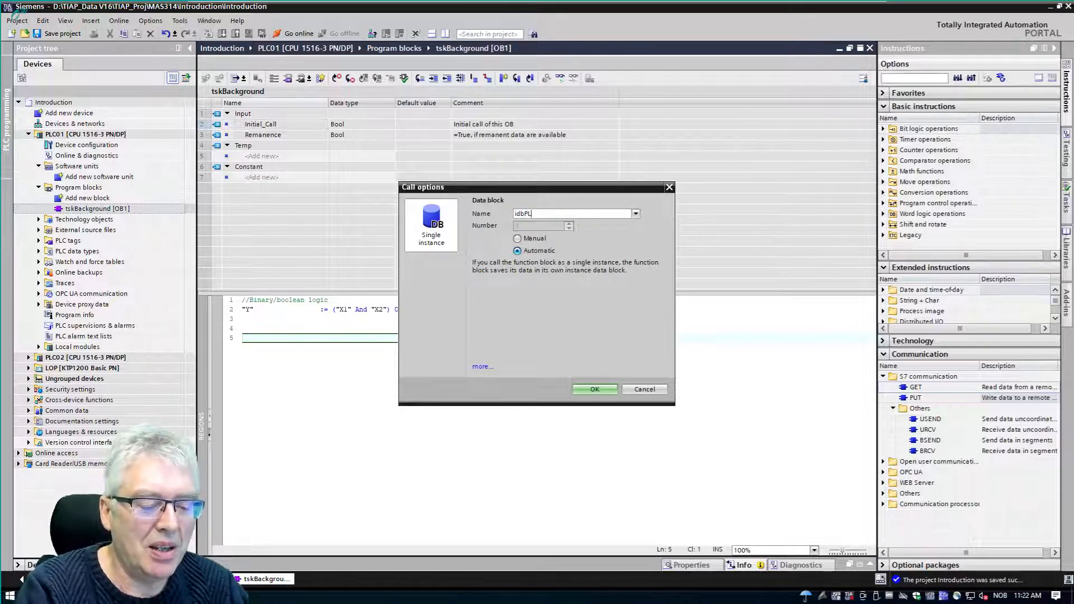
text(PL)
key(BackSpace)
key(BackSpace)
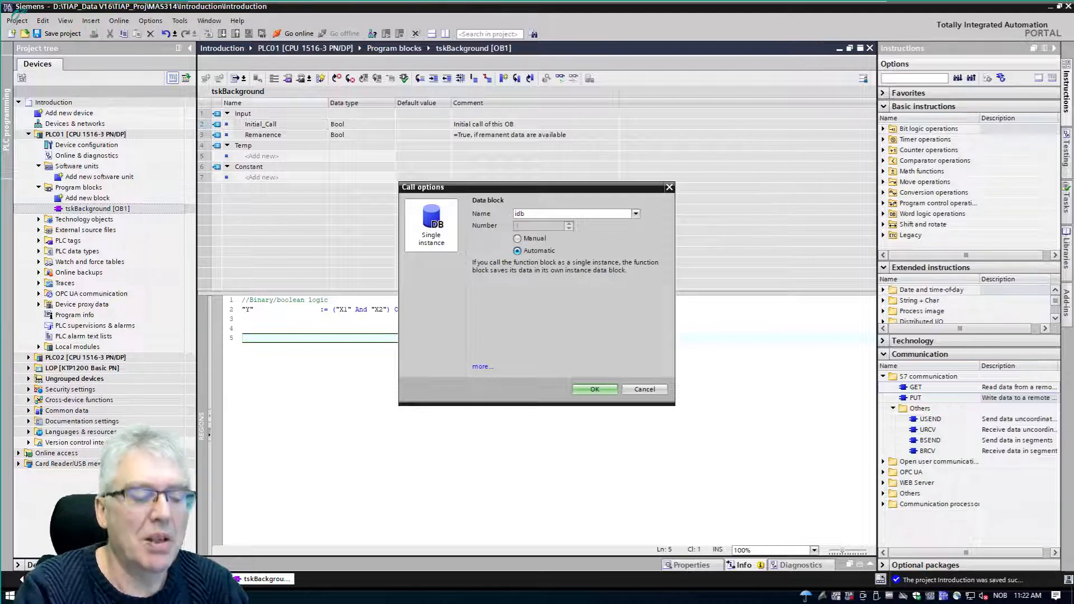
text(Plc02)
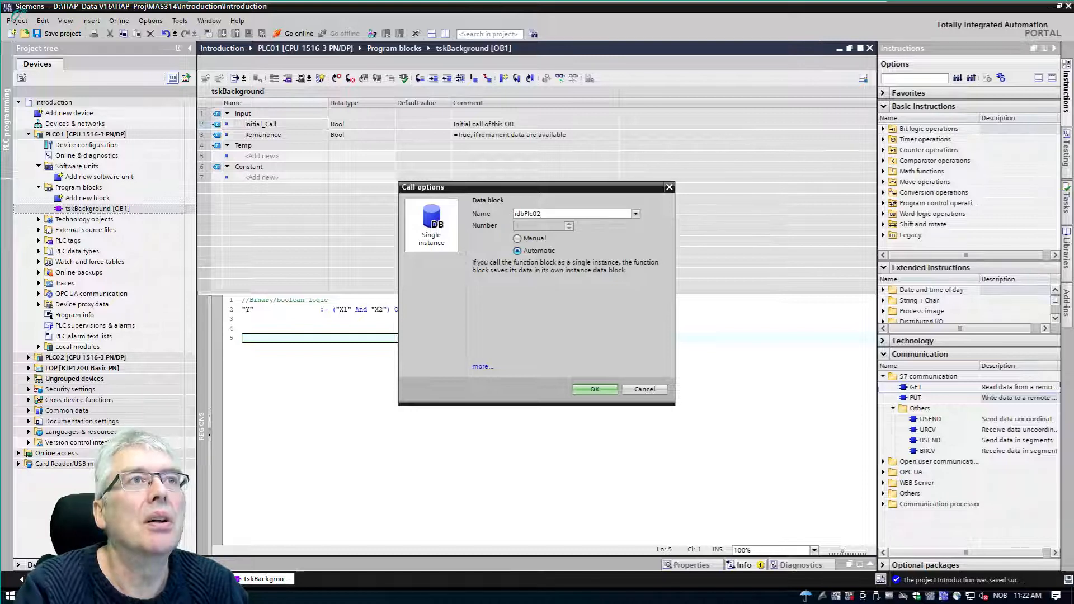
text(Comm)
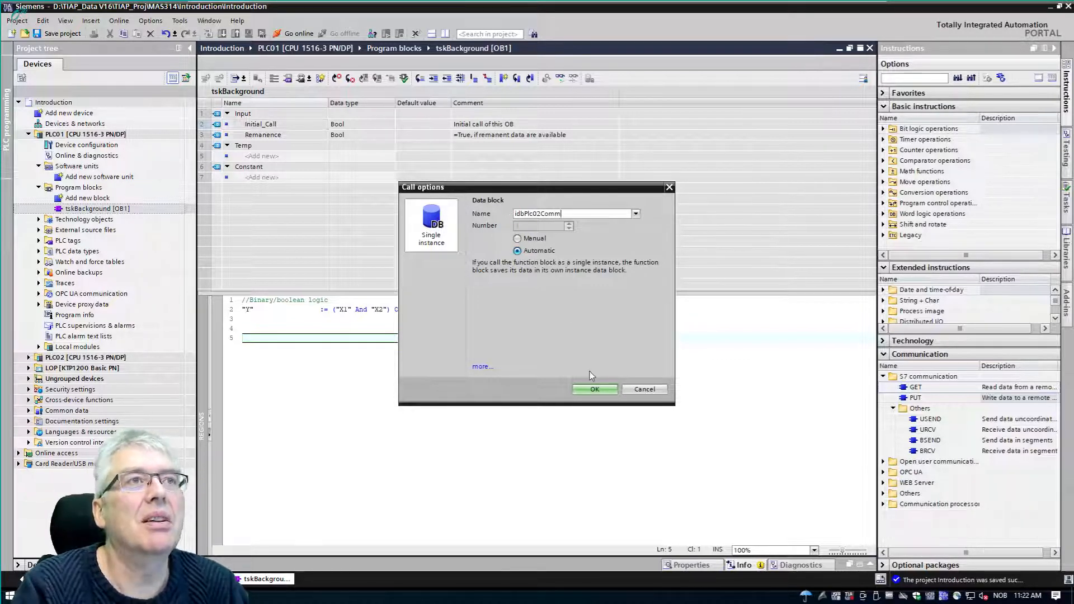
click(593, 388)
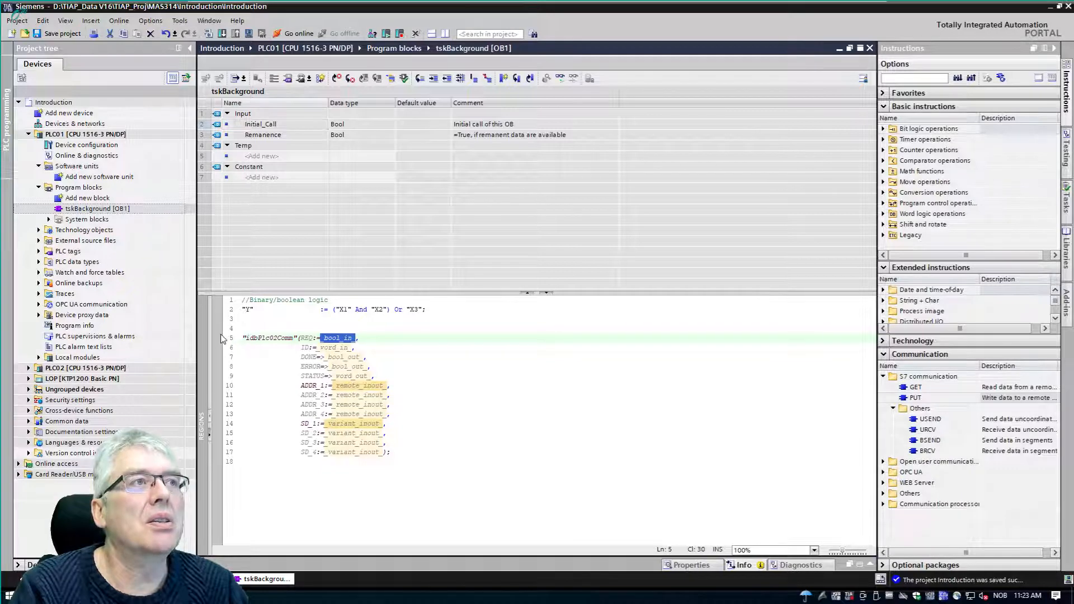
- Delete the entire idbPlc02Comm PUT call and the trailing blank line from the tskBackground code
drag(243, 337, 416, 460)
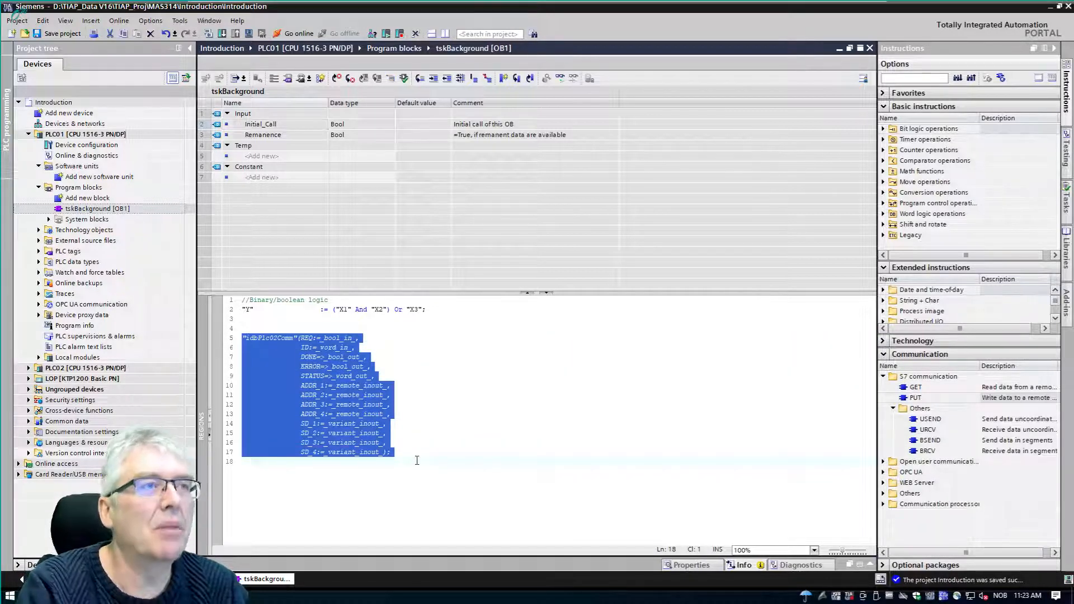
key(Delete)
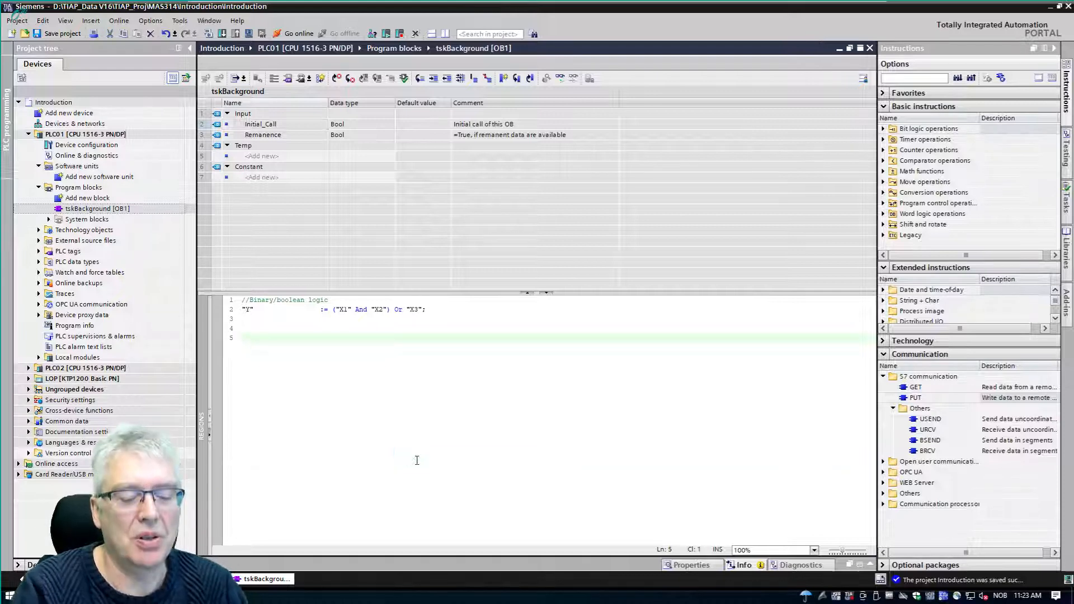
key(BackSpace)
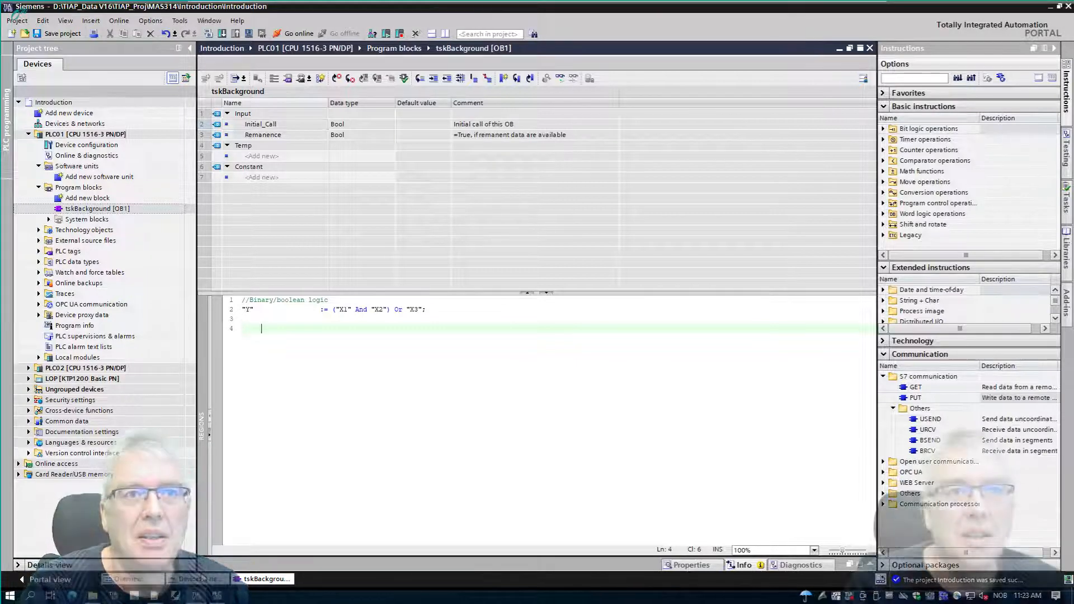
- Examine the local I/O modules on the PLC01 and PLC02 racks, then return to the network overview of the project
click(199, 580)
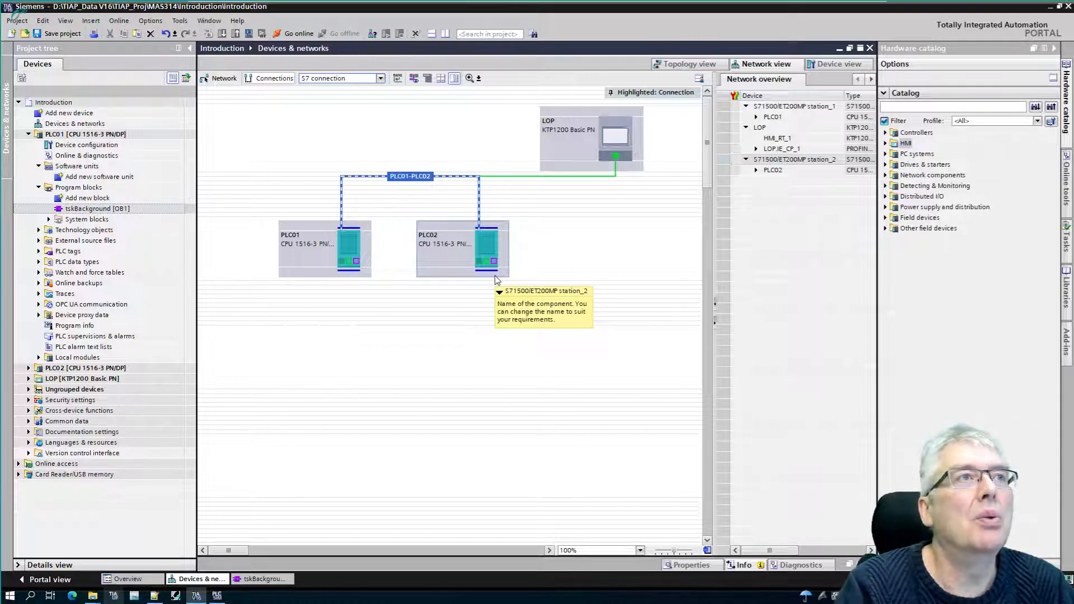
click(315, 254)
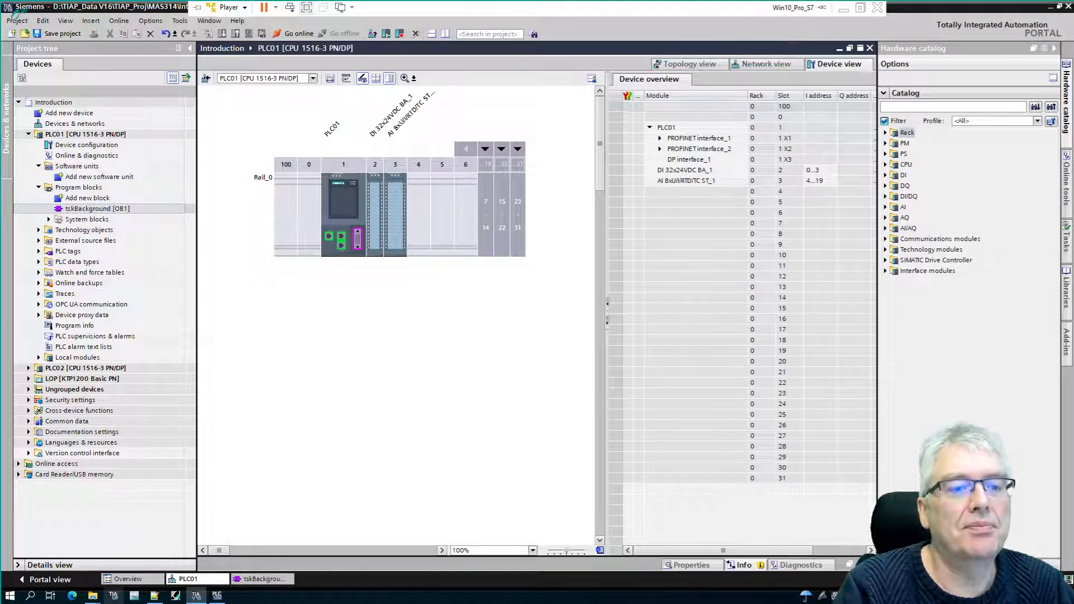
click(755, 66)
click(442, 240)
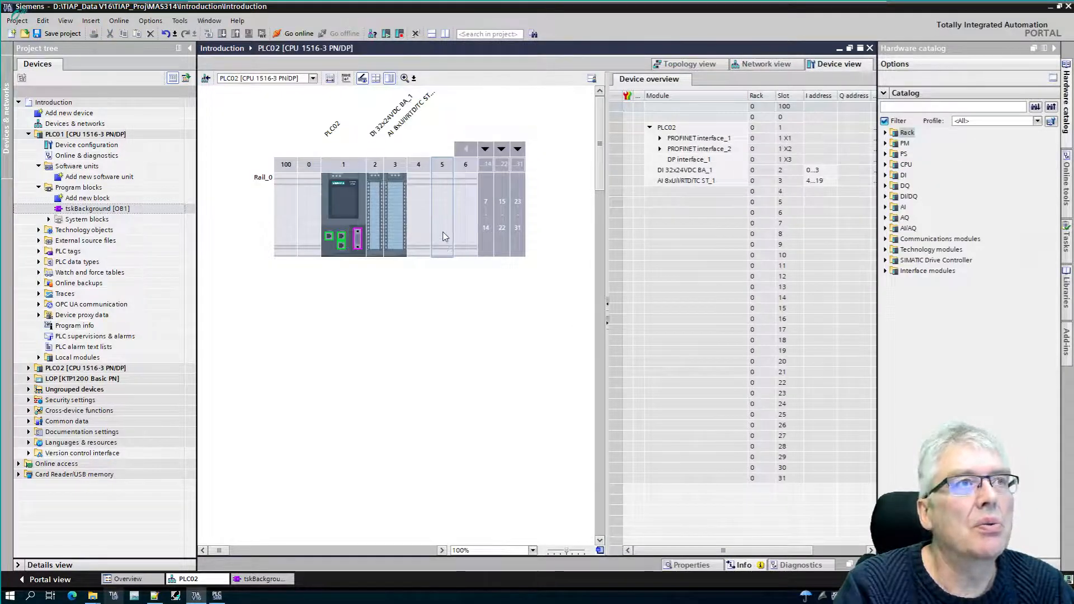
click(377, 220)
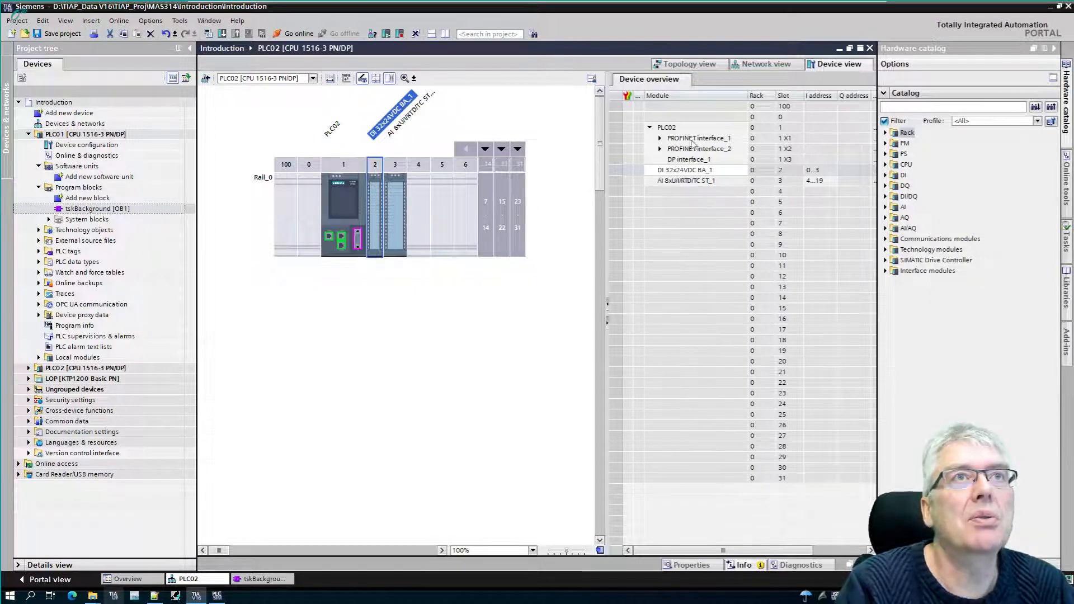
click(760, 68)
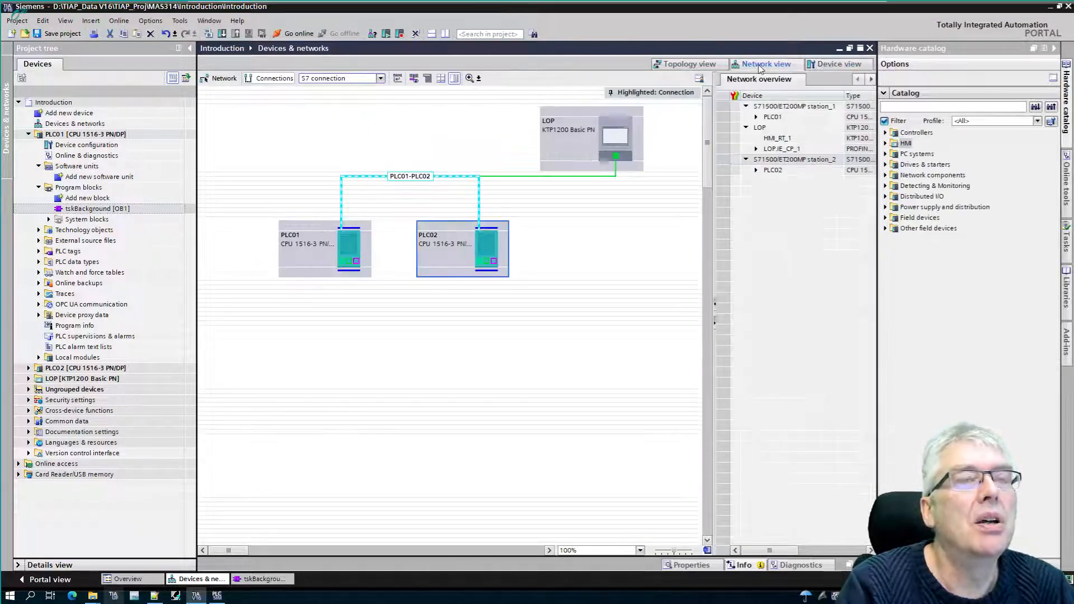
- Add an ET 200MP PROFINET interface module IM 155-5 PN ST, article 6ES7 155-5AA01-0AB0, to the network below PLC02
click(886, 197)
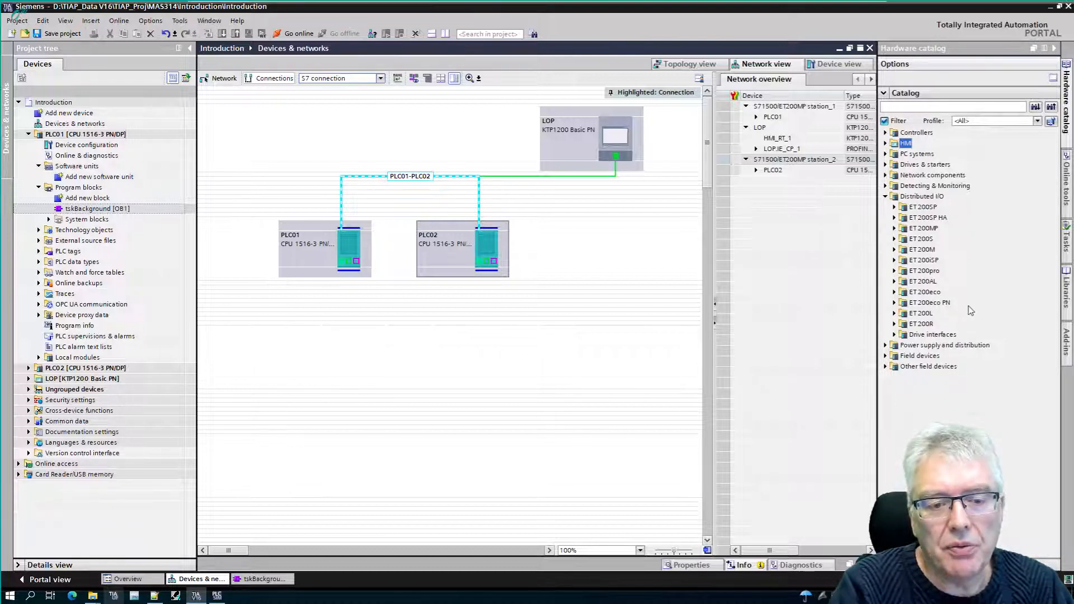
click(895, 228)
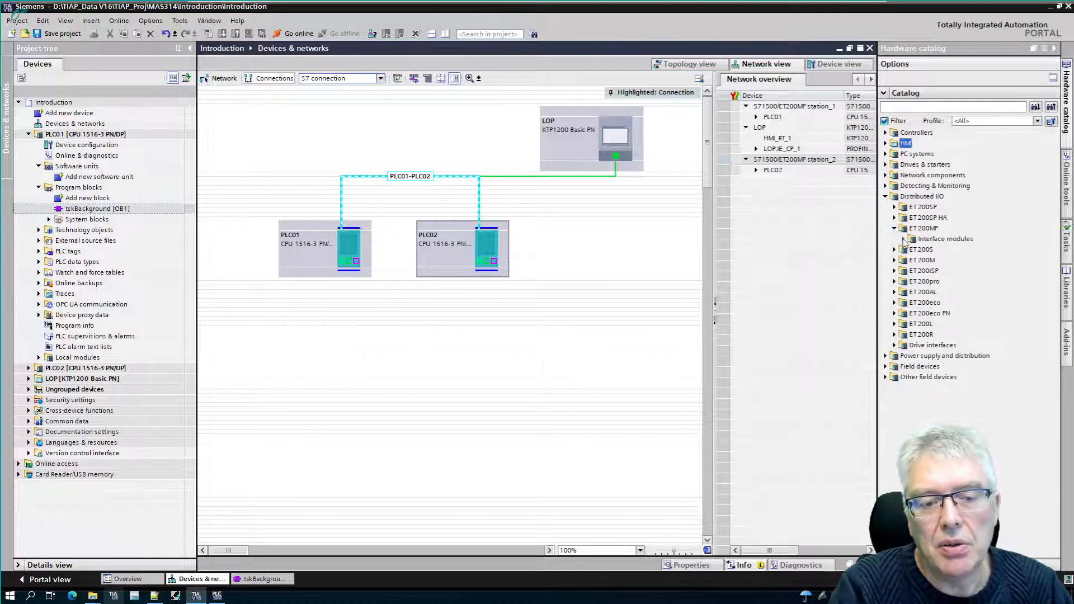
click(903, 240)
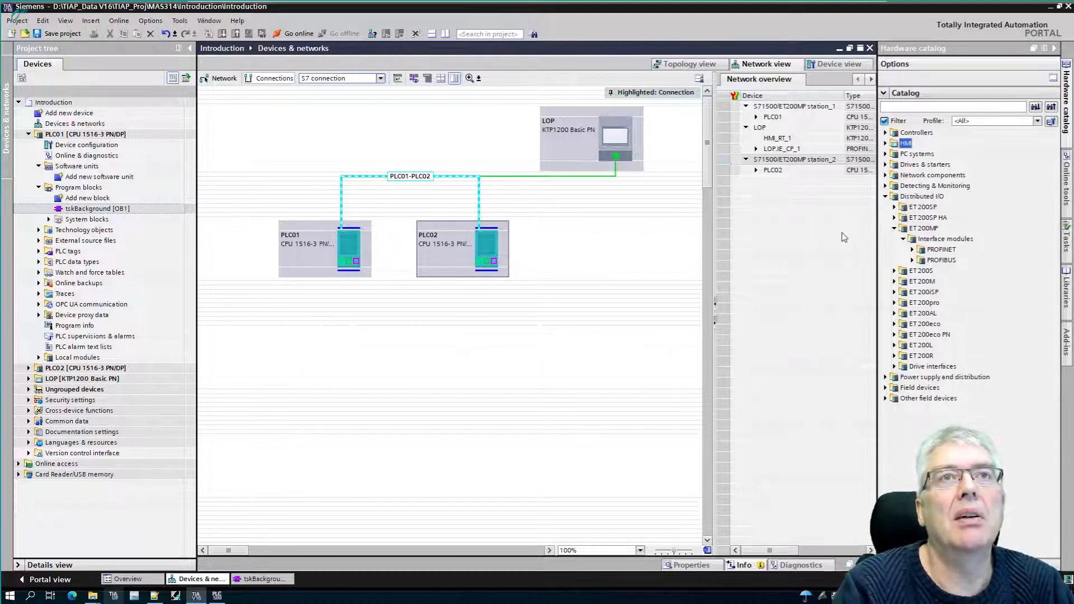
click(912, 250)
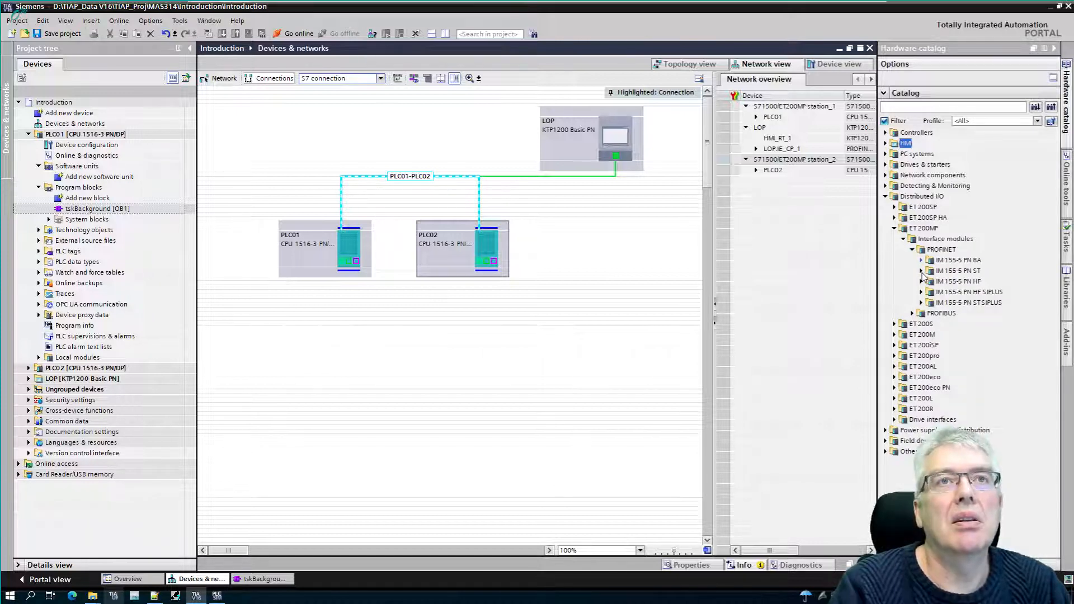
click(921, 271)
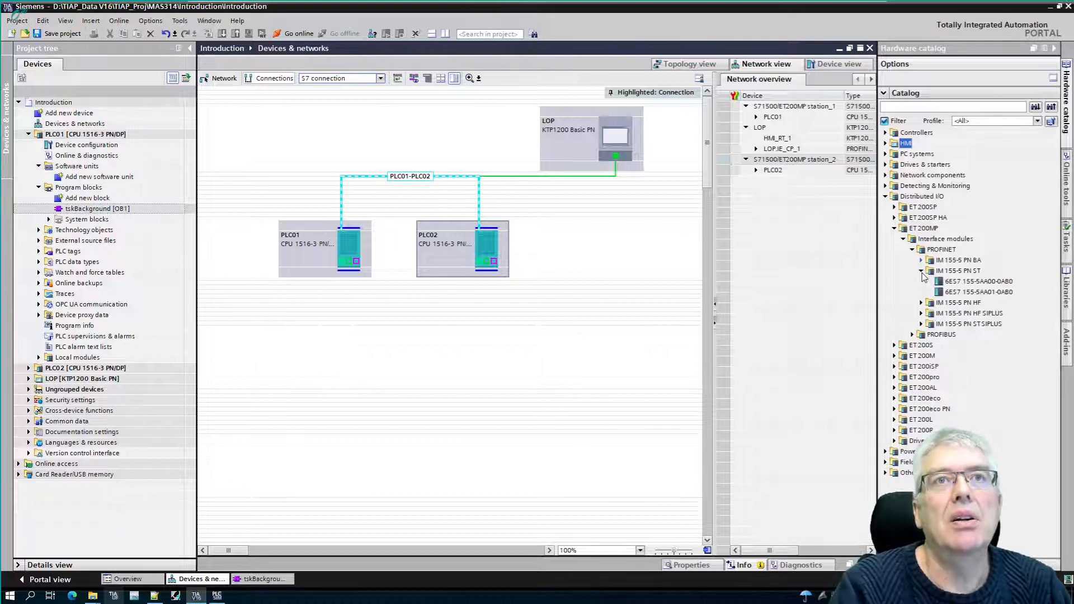
click(964, 292)
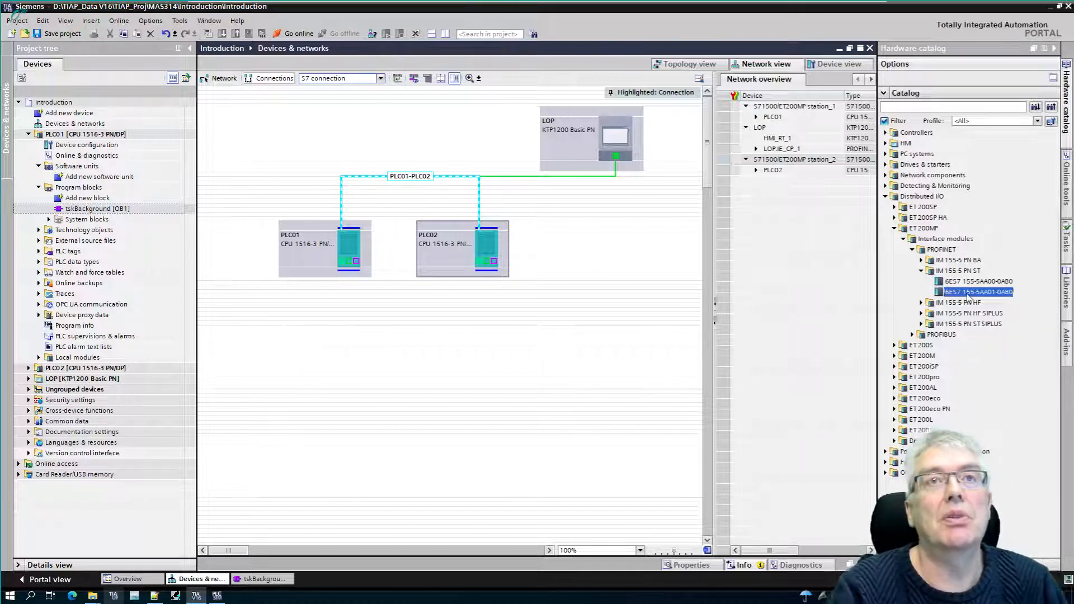
drag(972, 296, 453, 361)
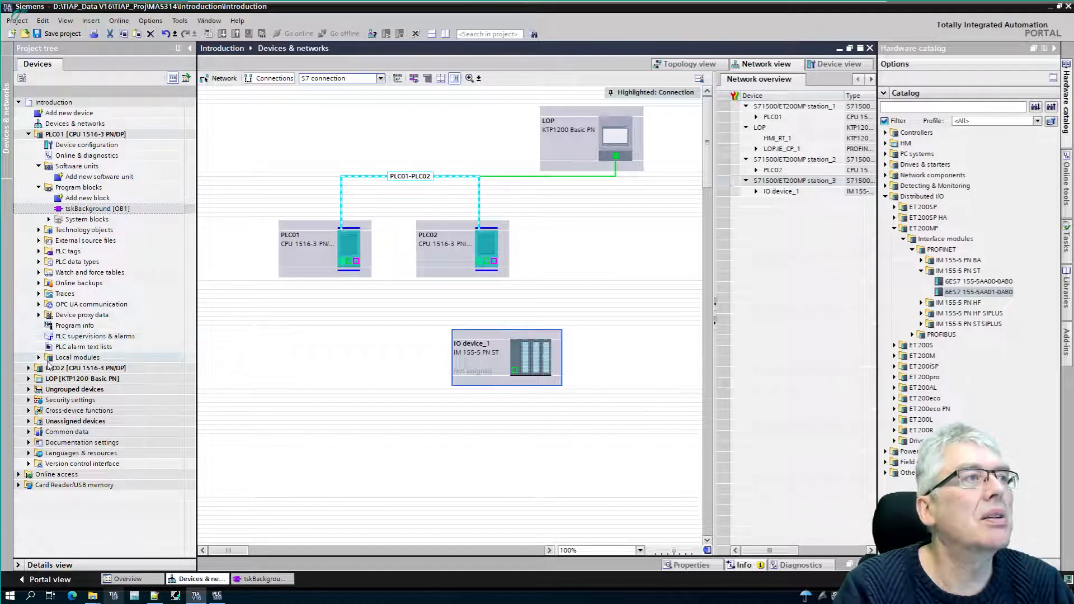
- Rename the new IM 155-5 PN ST device under Ungrouped devices as RIO21
click(29, 390)
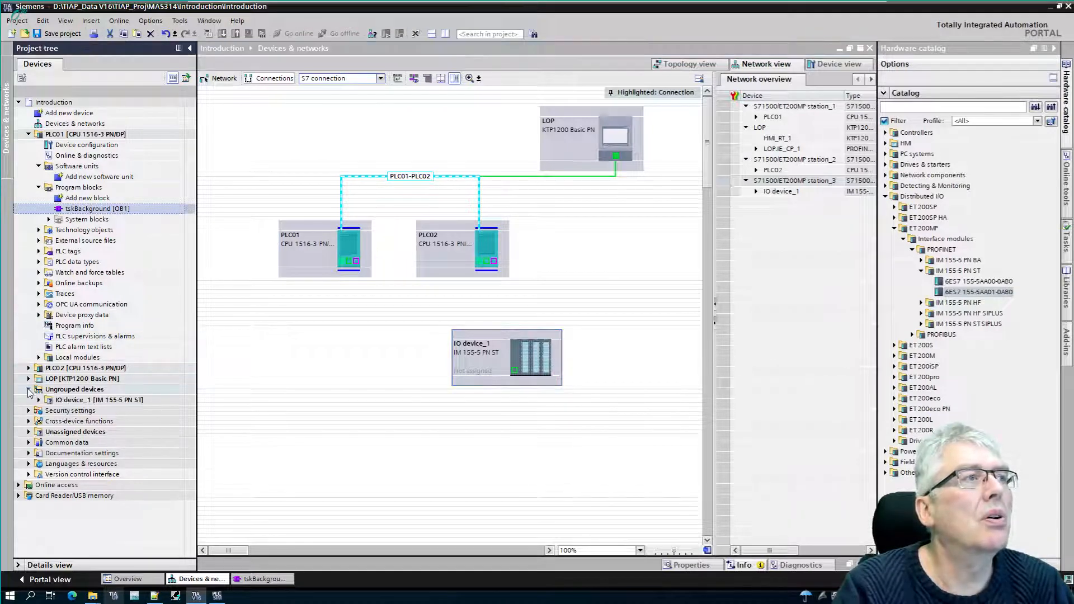
click(76, 402)
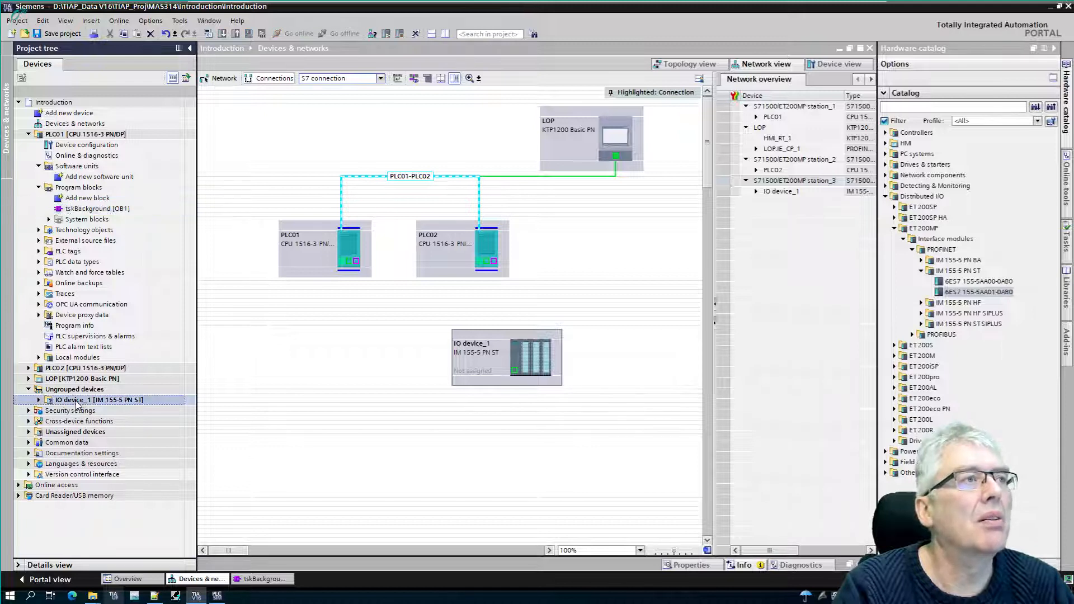
click(77, 402)
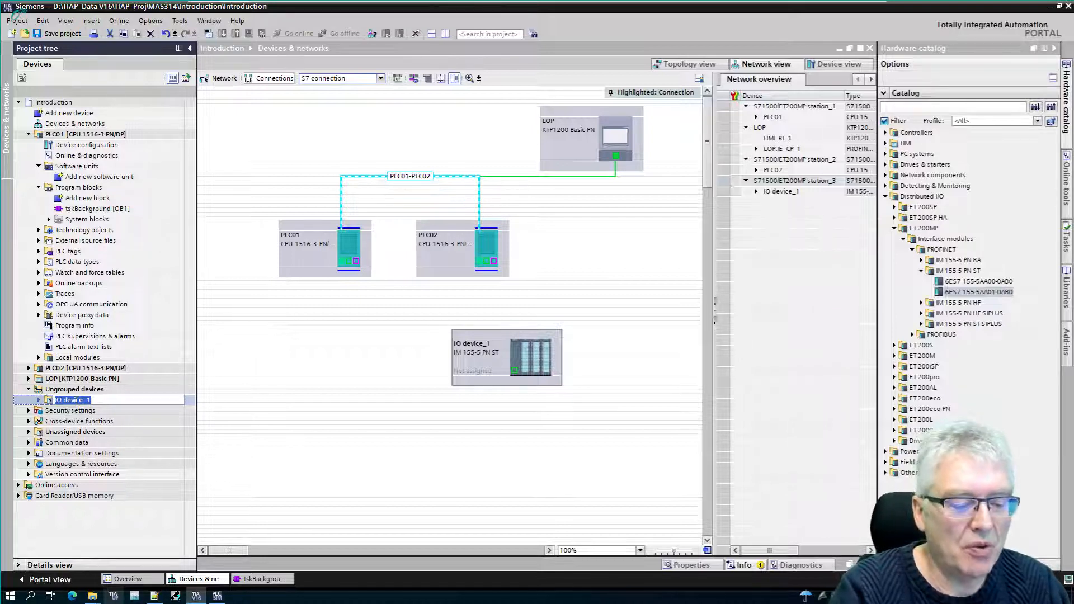
text(RIO21)
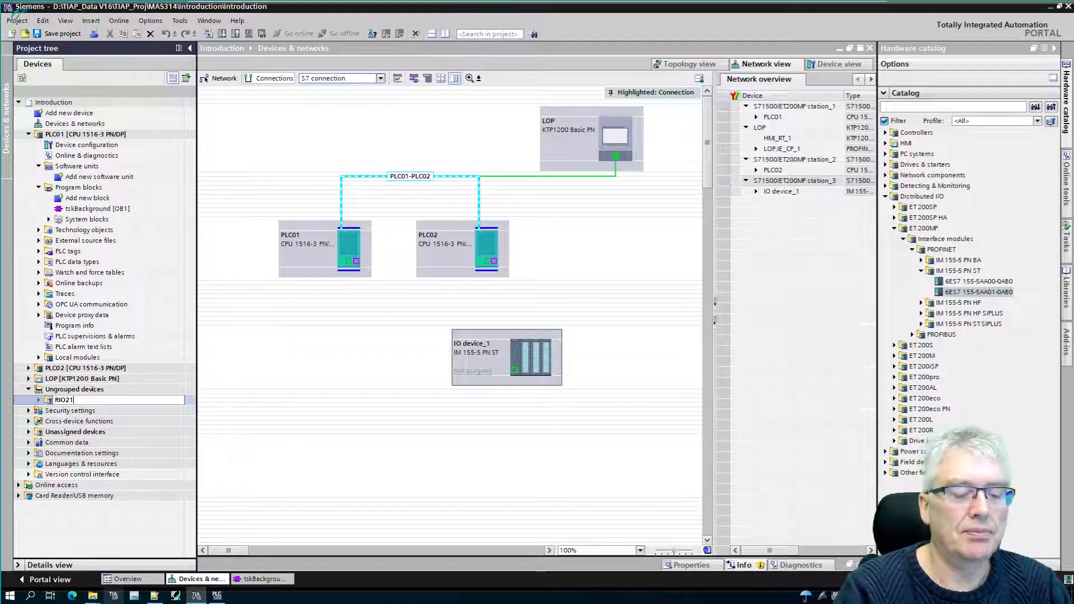
key(Return)
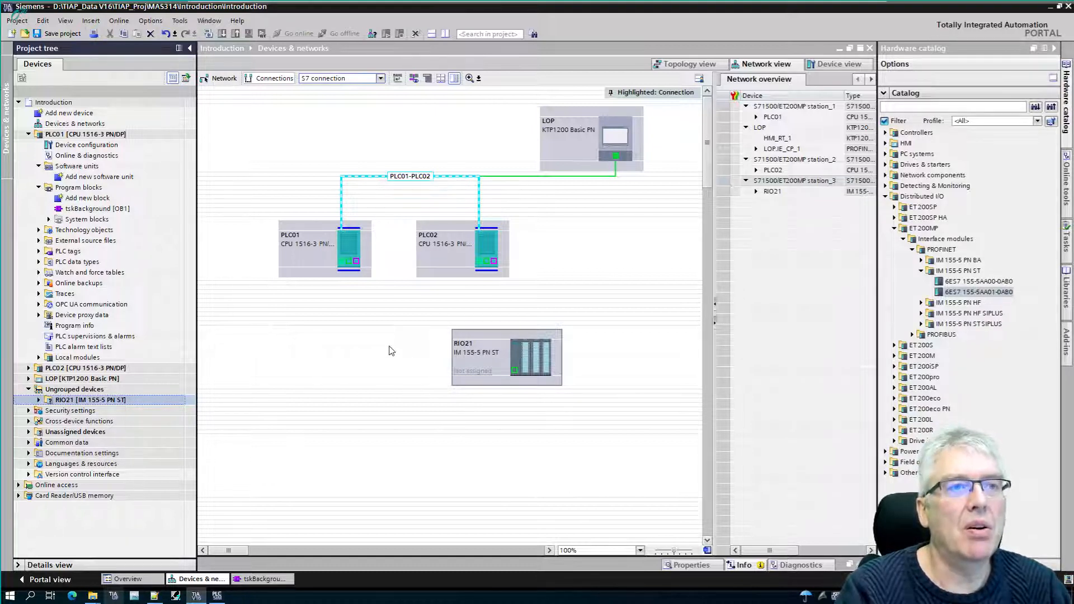
- Check the Ethernet address settings of RIO21's PROFINET interface and return to the network view with more room for the devices
click(496, 356)
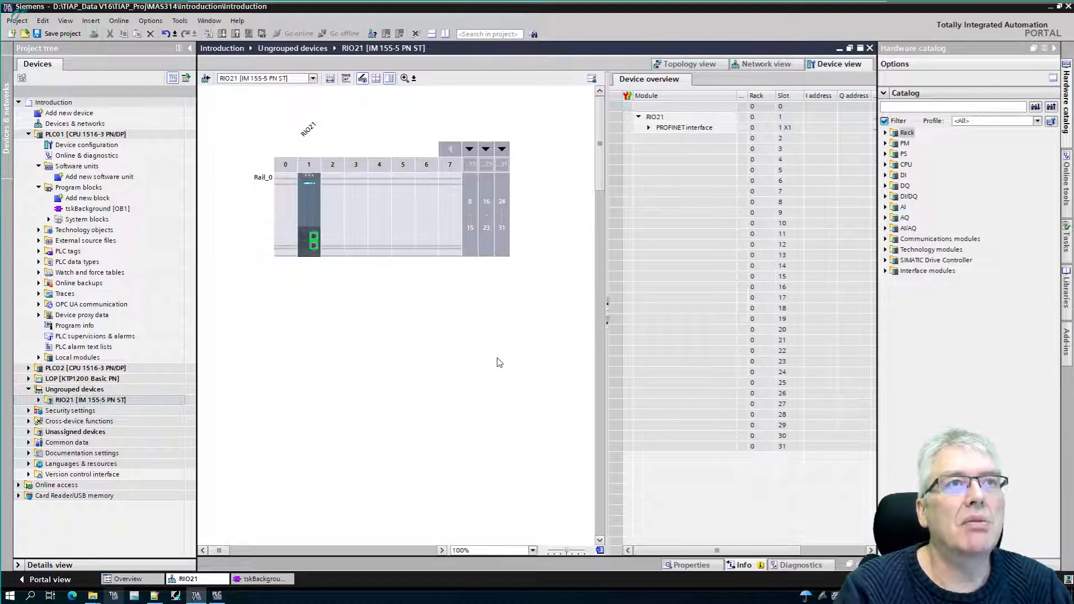
click(676, 565)
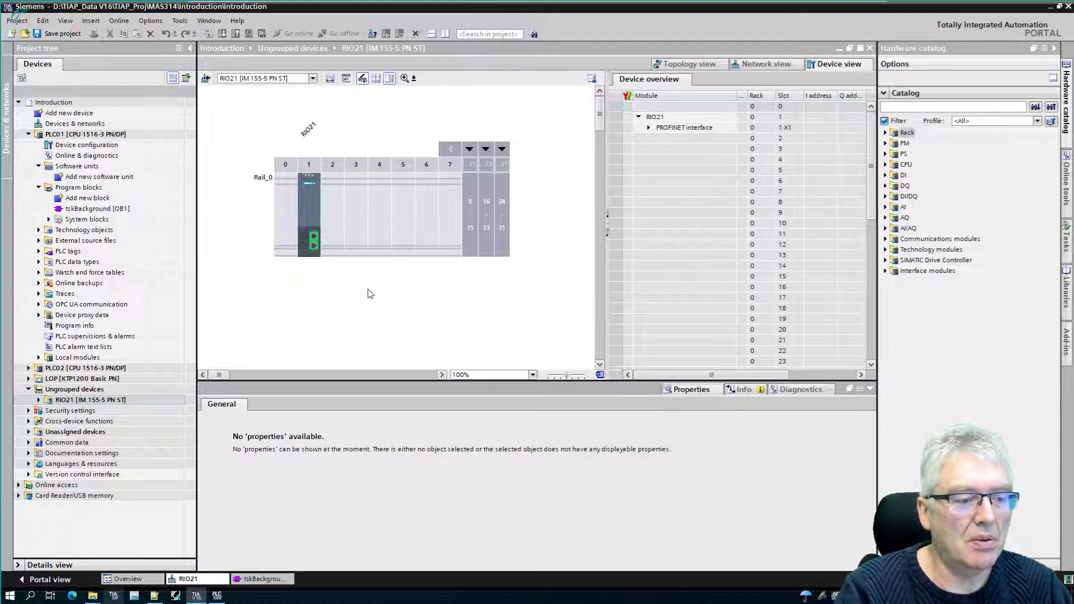
click(314, 246)
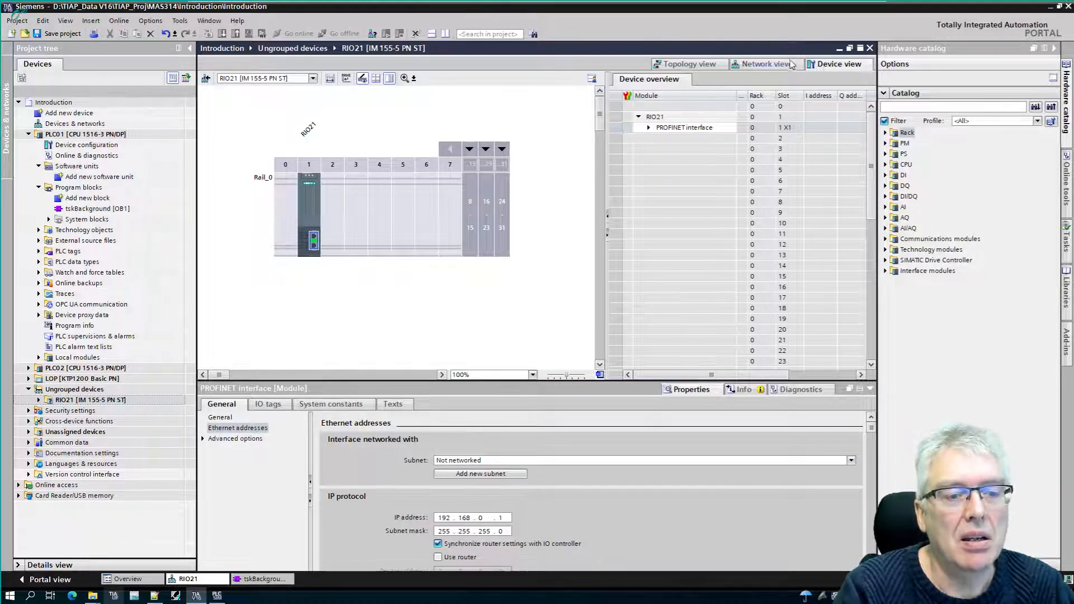
click(772, 67)
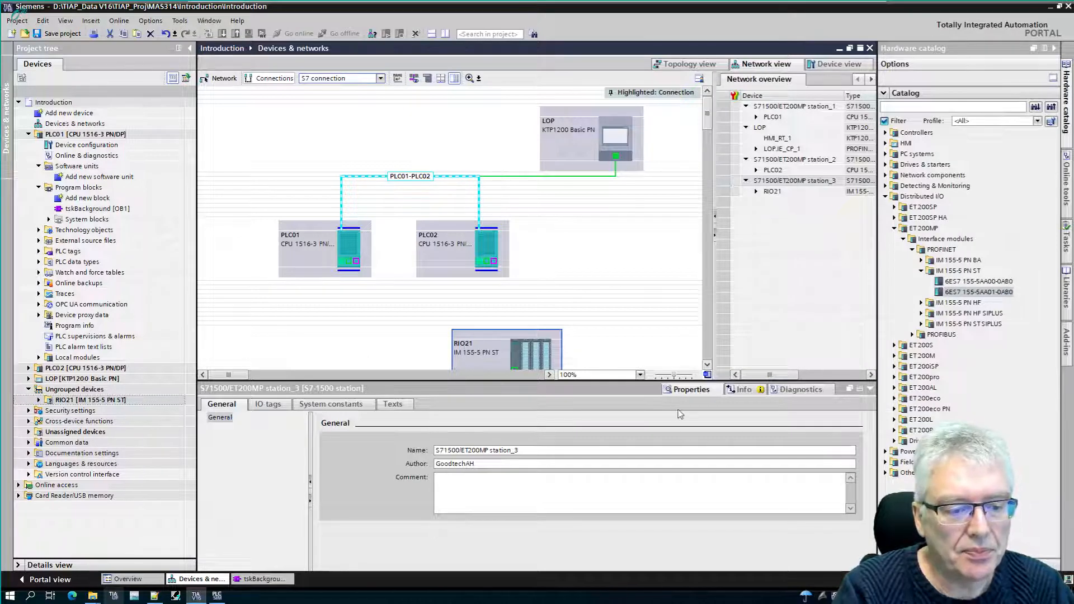
drag(600, 380, 601, 454)
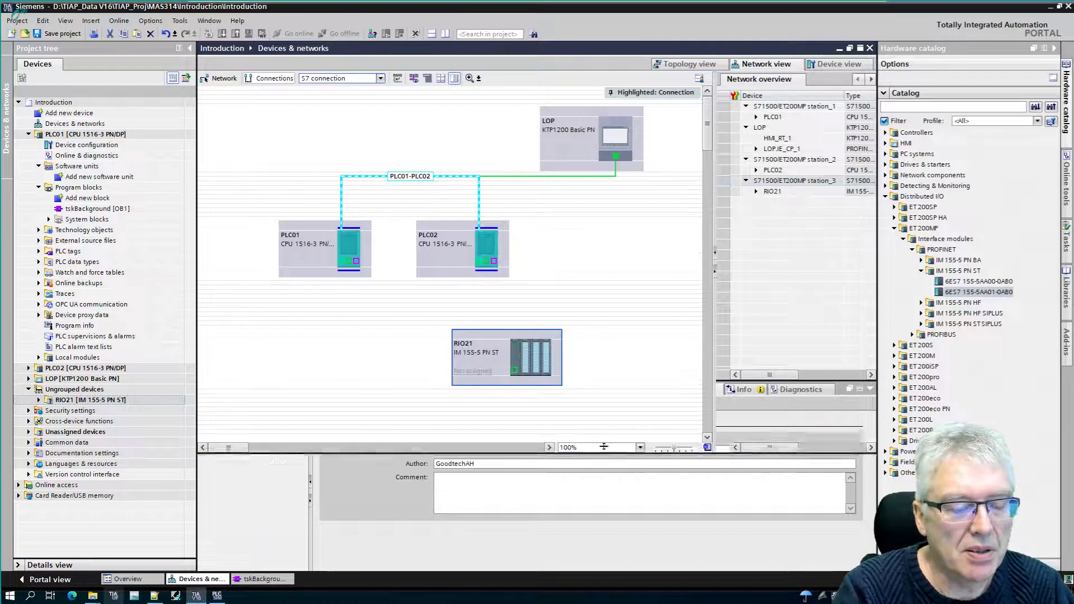
- Network RIO21's PROFINET interface with the second PROFINET interface of PLC02, assigning RIO21 to PLC02 as its IO controller
click(514, 371)
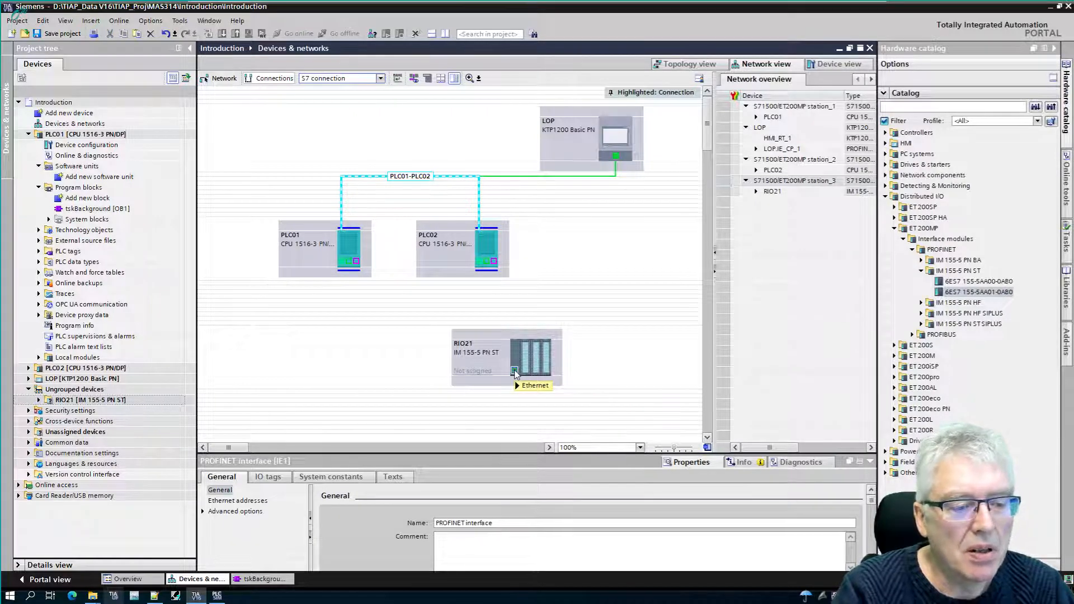
drag(513, 371, 487, 260)
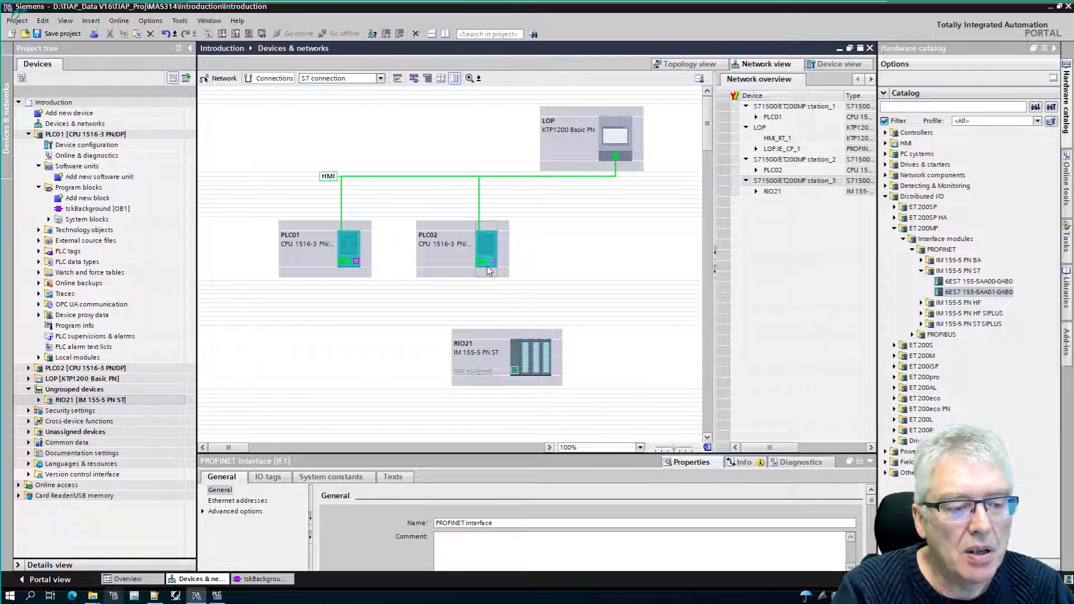
click(480, 177)
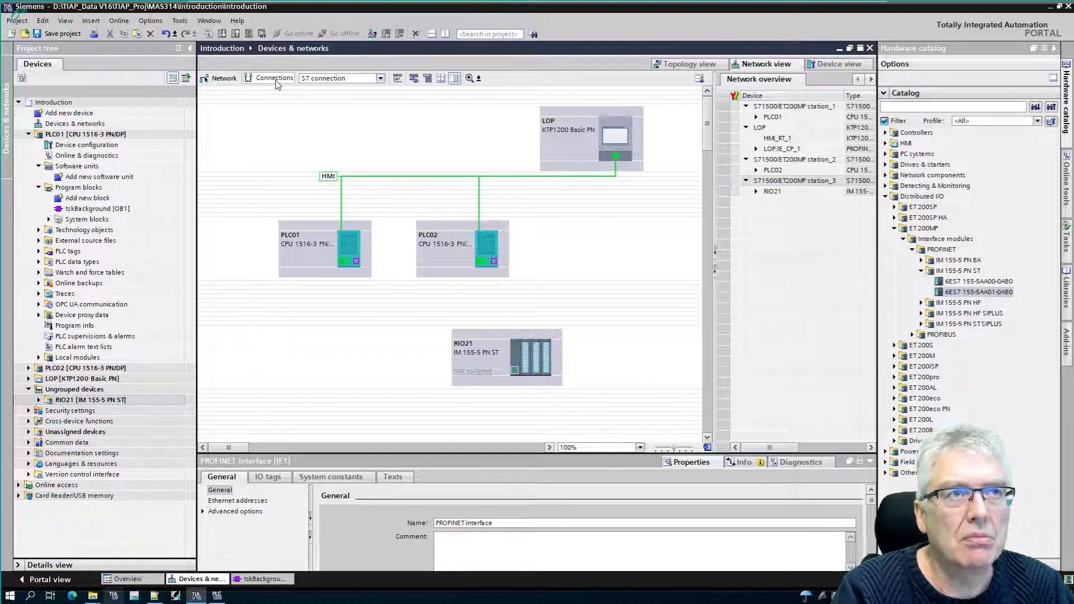
click(229, 81)
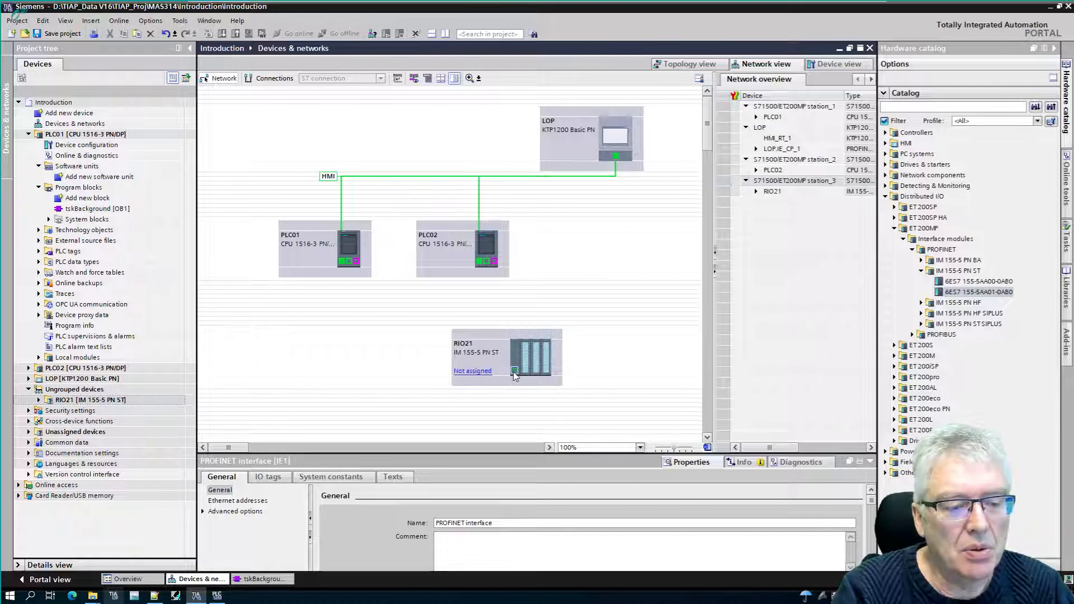
drag(514, 370, 489, 268)
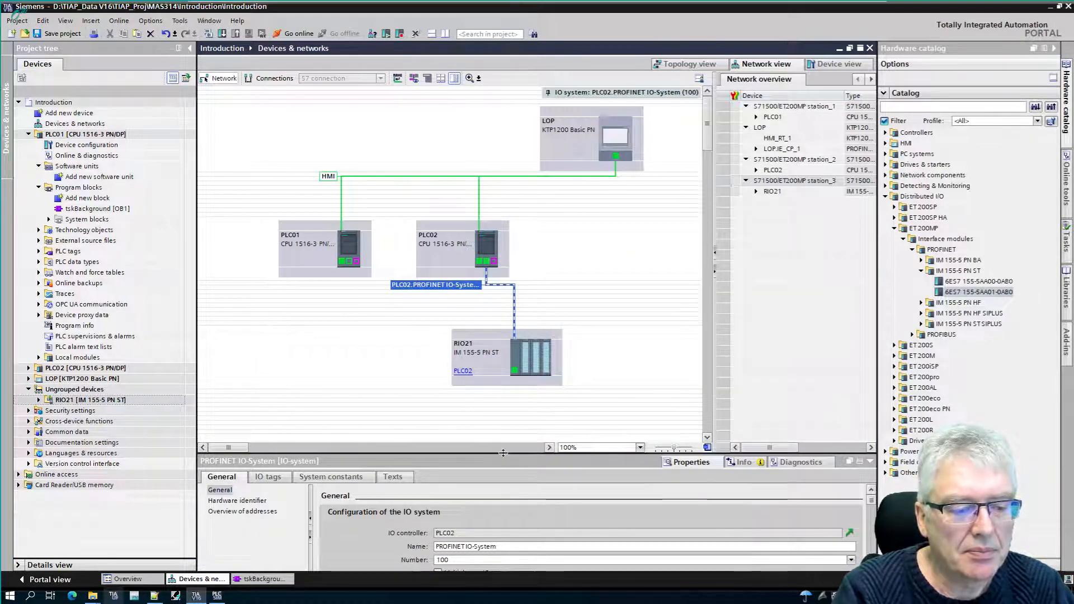
- Rename the PROFINET IO system between PLC02 and RIO21 as PLC02-RIO
drag(503, 453, 497, 408)
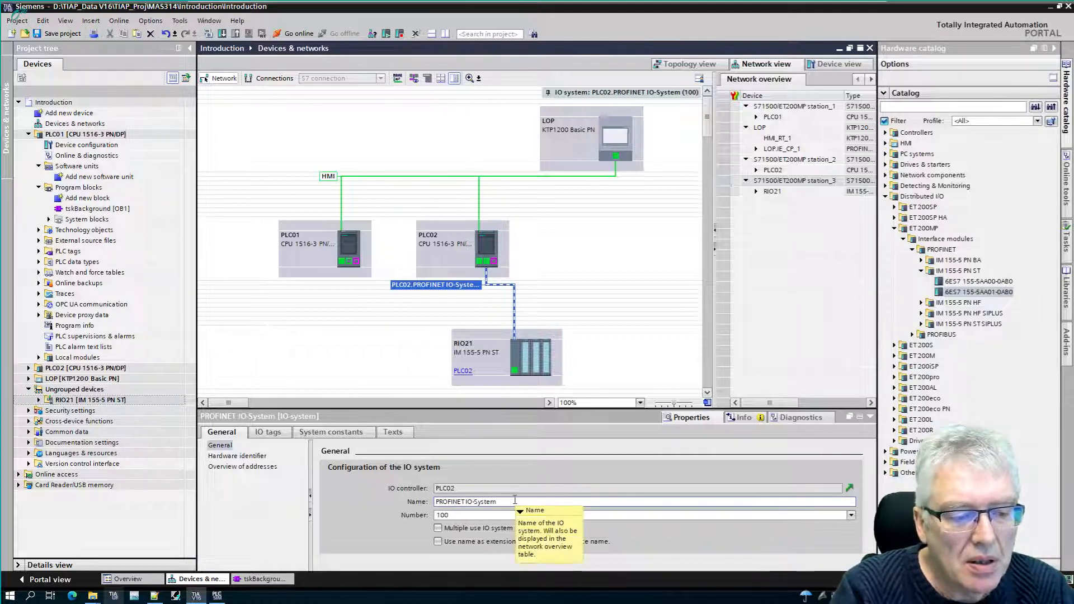
drag(512, 501, 411, 500)
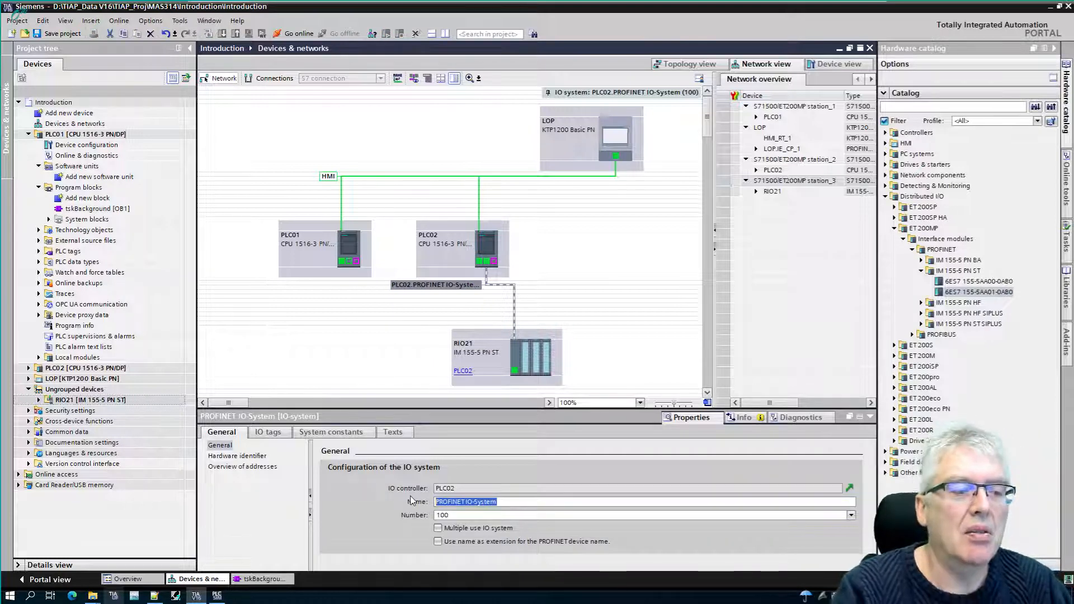
text(P)
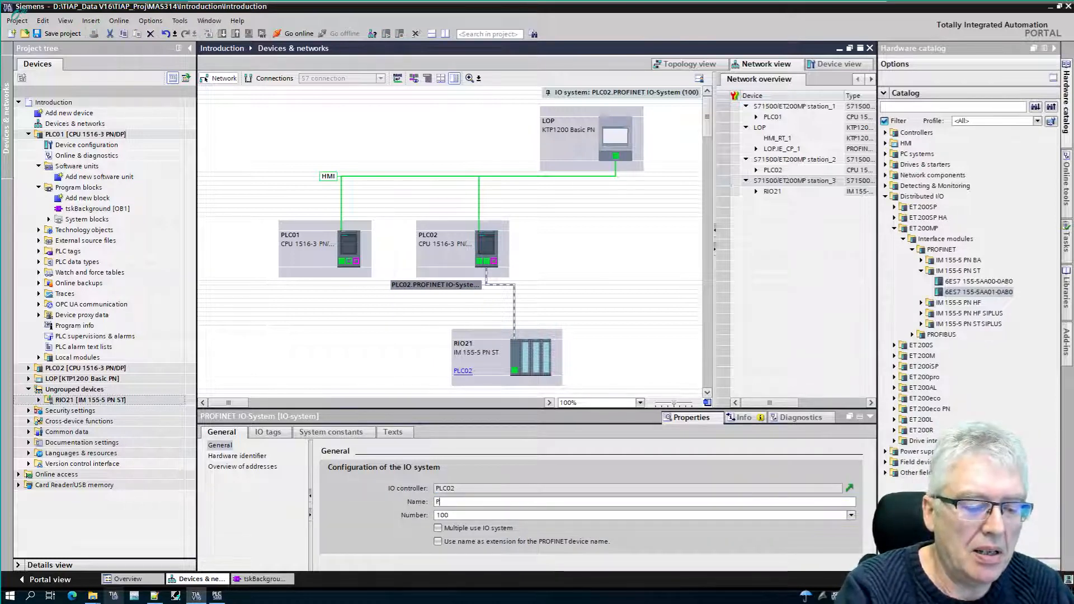
text(LC)
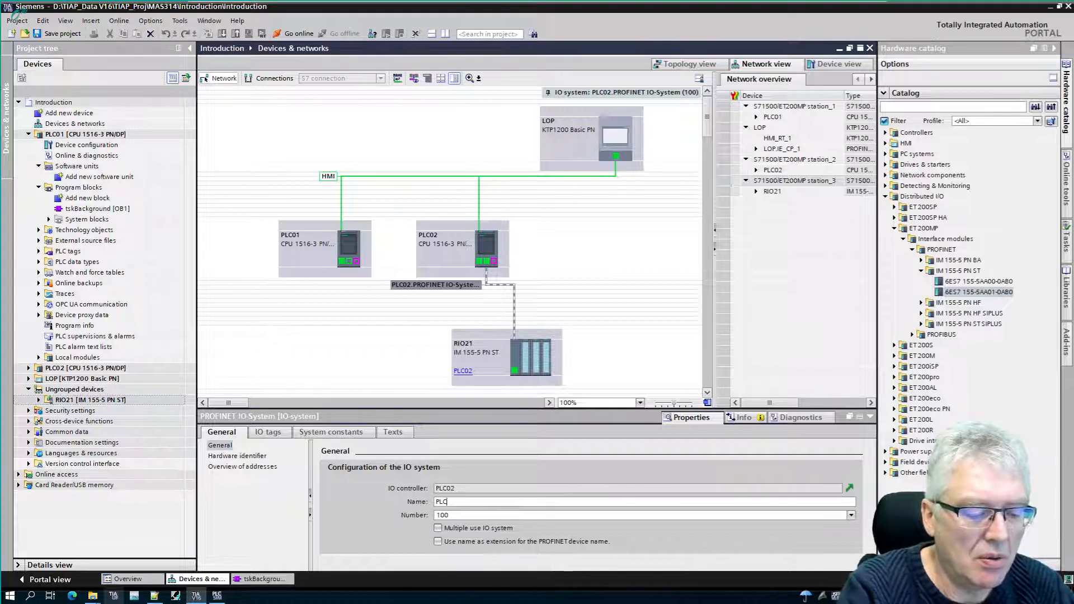
text(02-RIO)
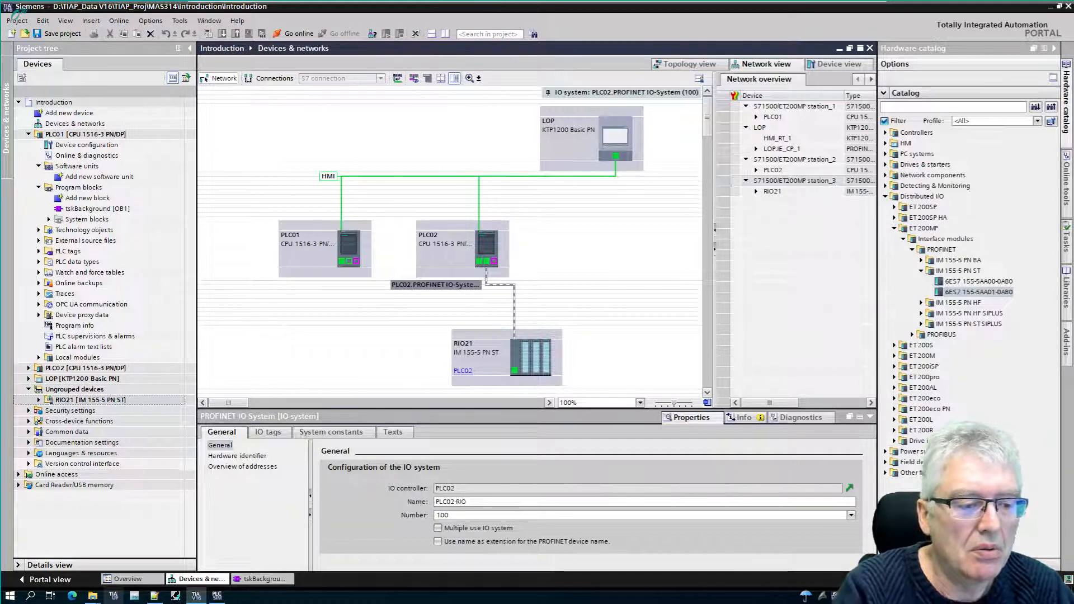
key(Return)
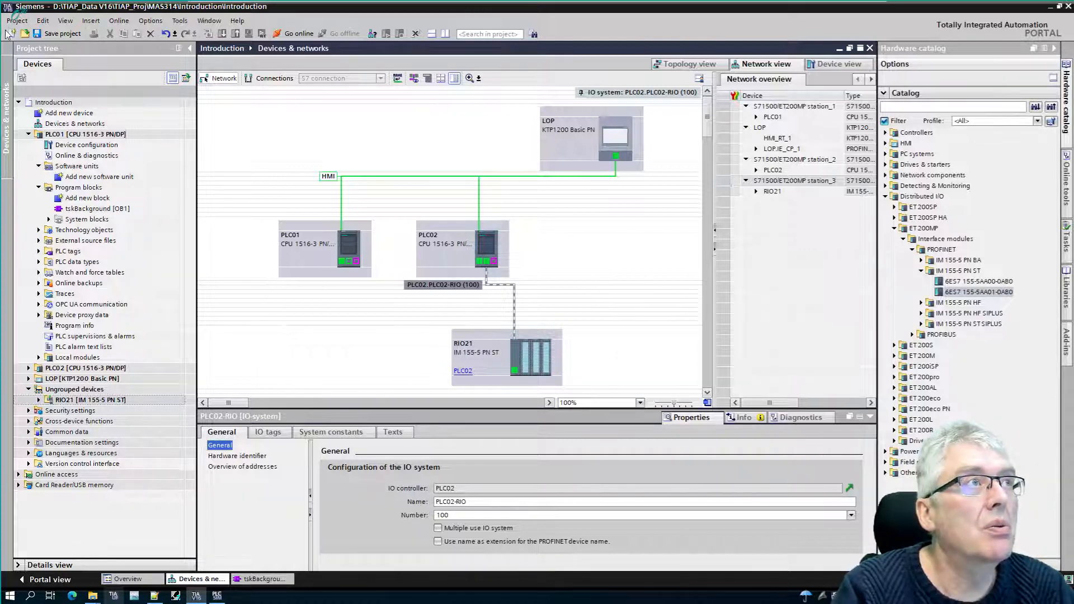
- Save the project and compile both the PLC01 and PLC02 stations
click(68, 37)
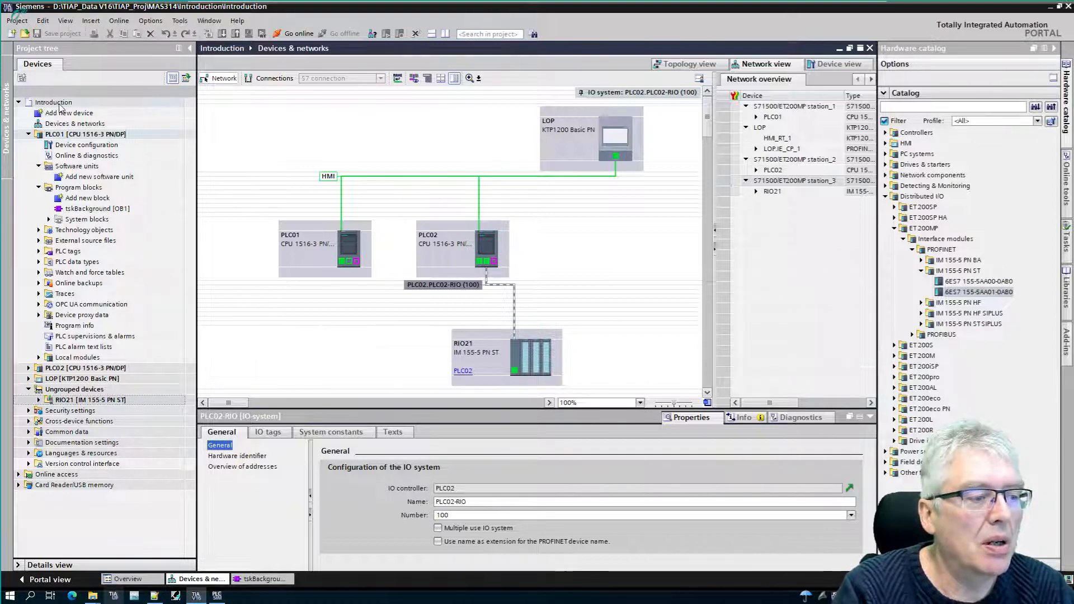
click(104, 104)
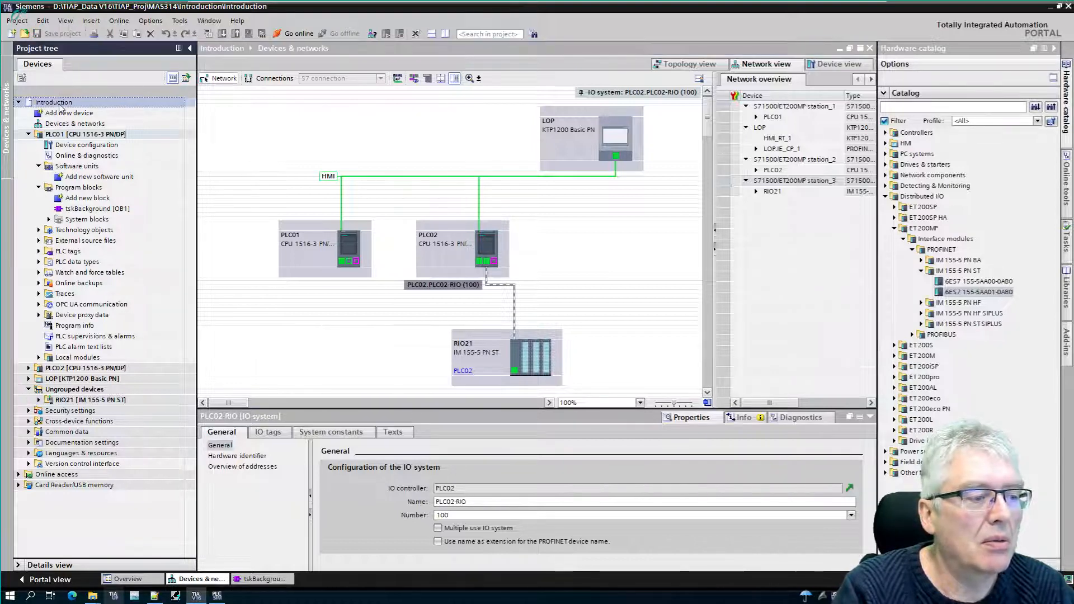
click(73, 134)
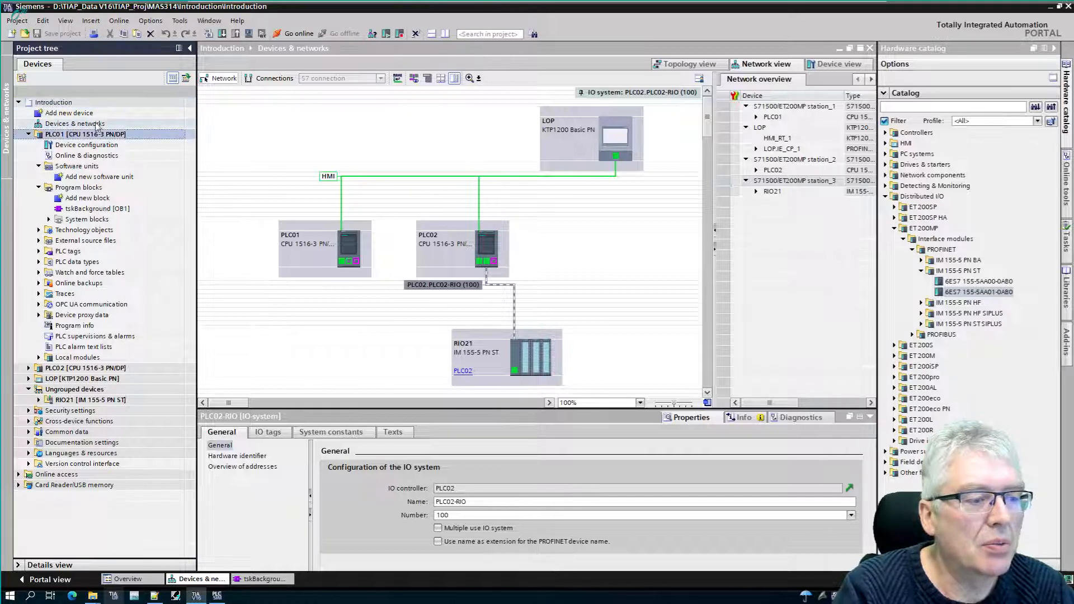
click(207, 34)
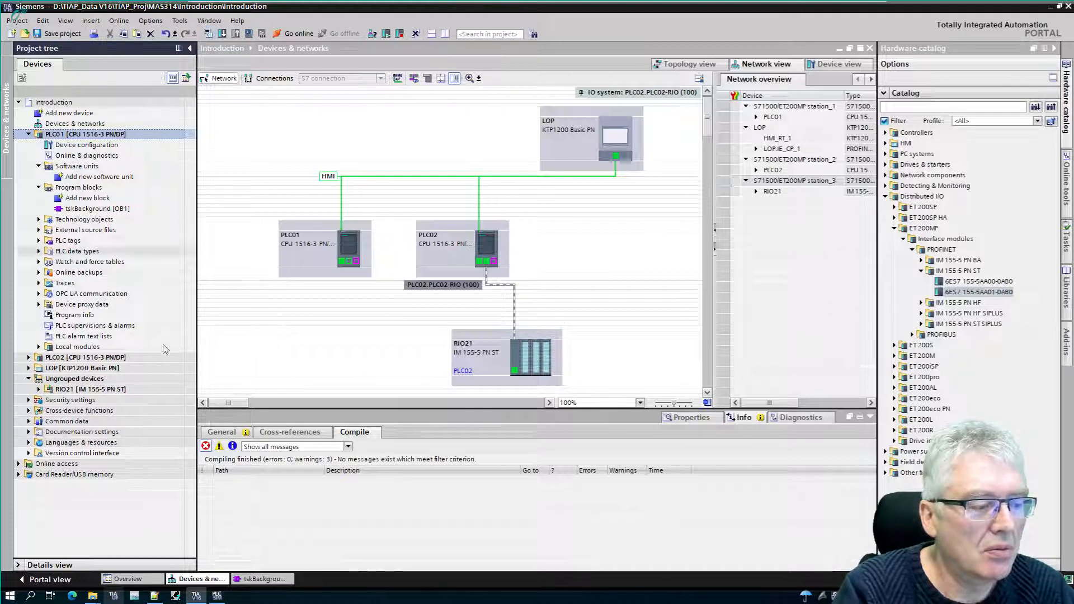
click(80, 358)
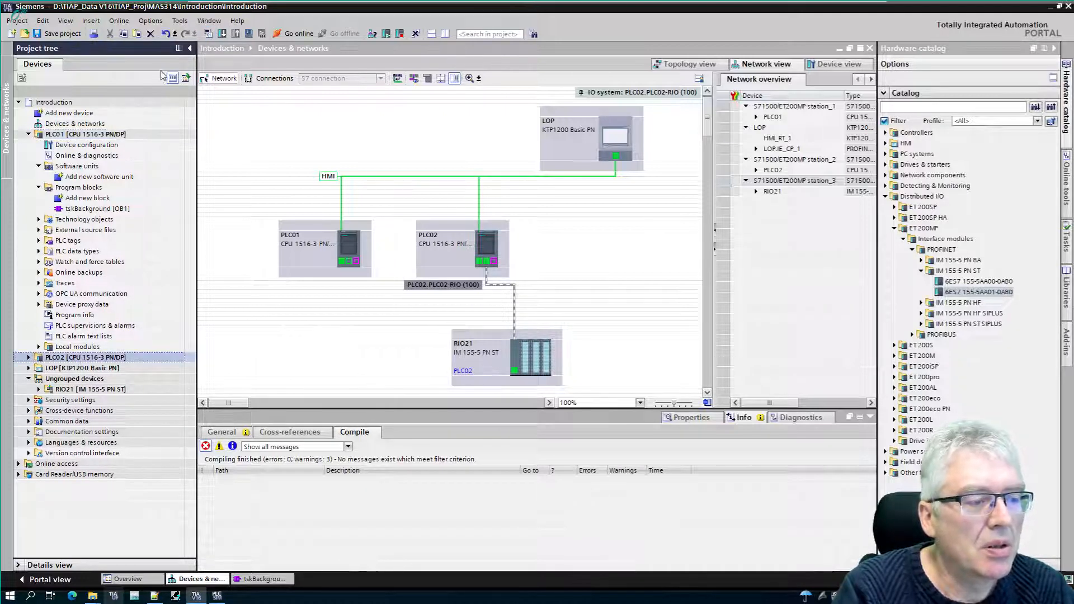
click(207, 34)
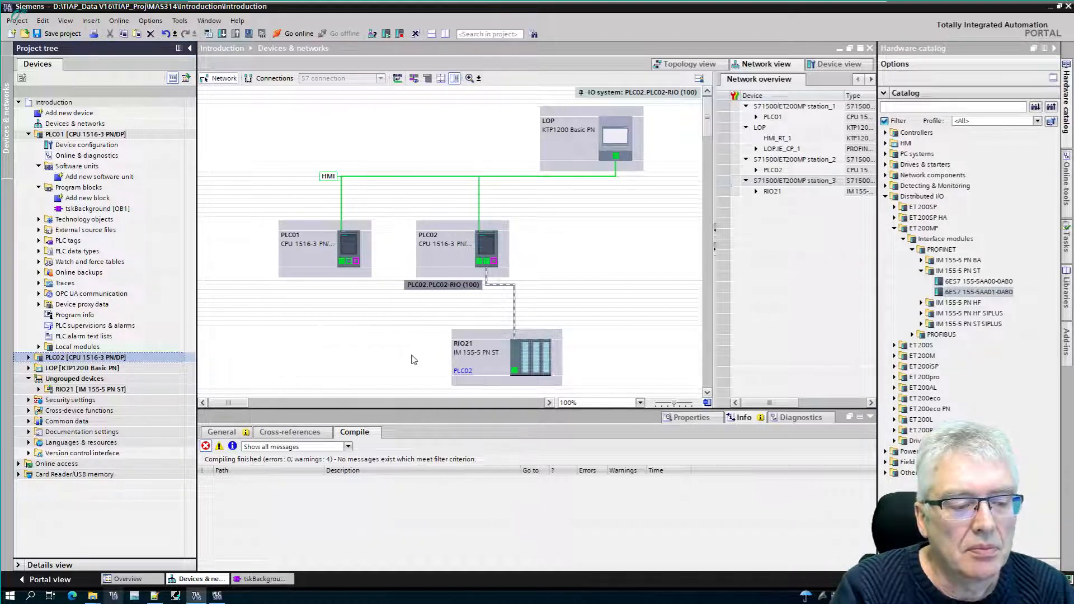
- Examine the Ethernet address settings of RIO21's PROFINET interface in its device configuration, including the subnets available for it
double_click(500, 365)
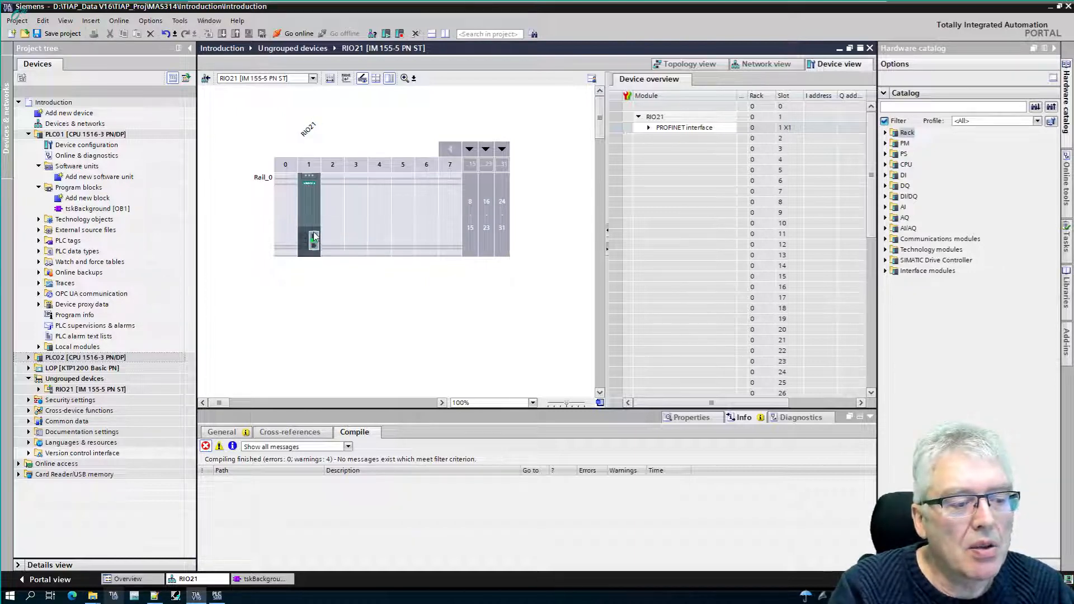
click(766, 65)
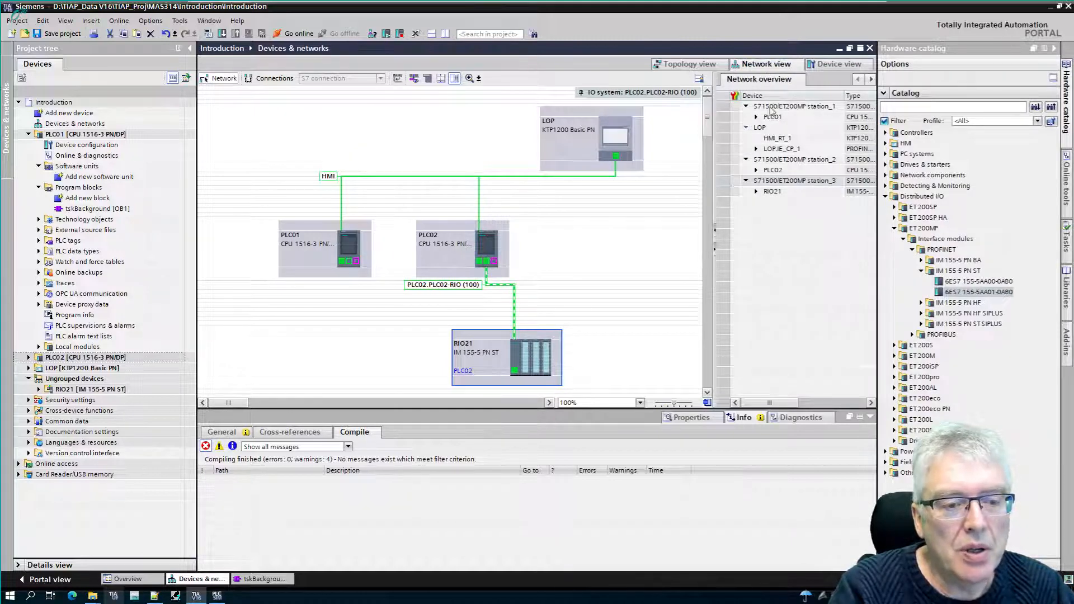
click(836, 63)
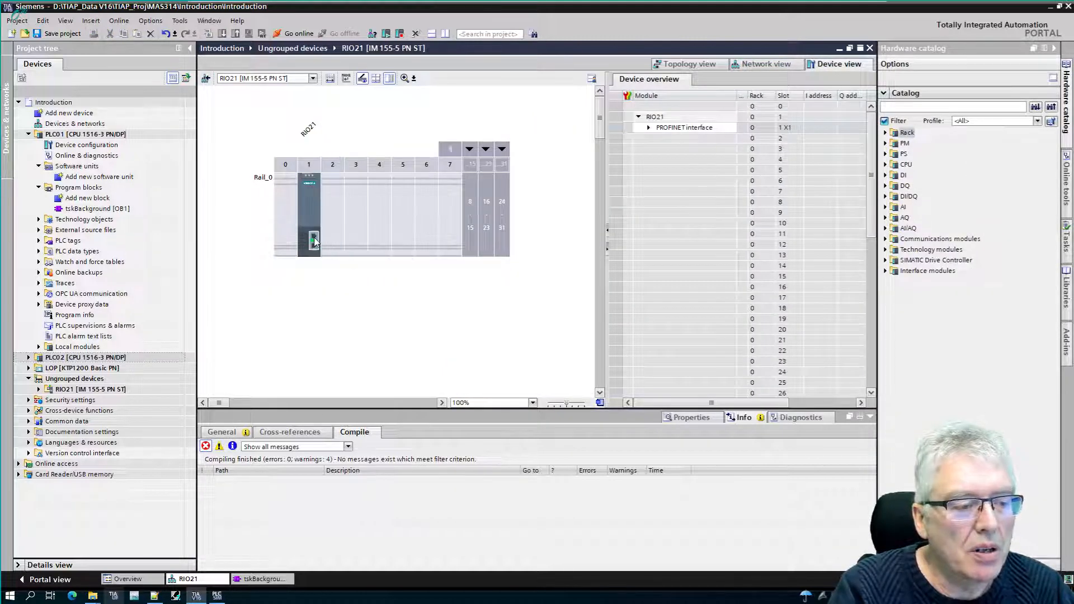
click(314, 214)
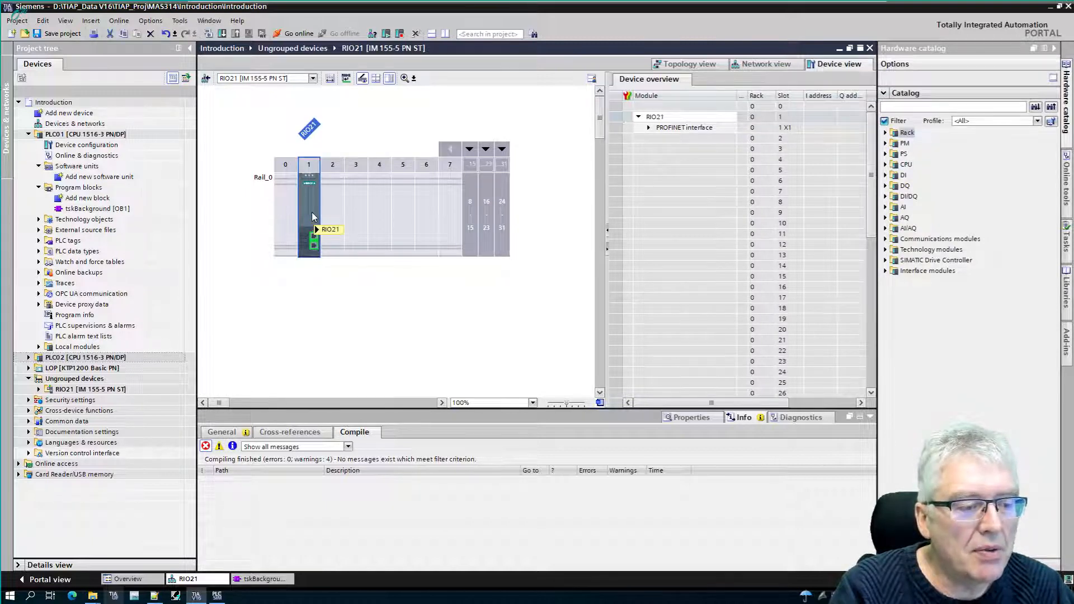
click(313, 241)
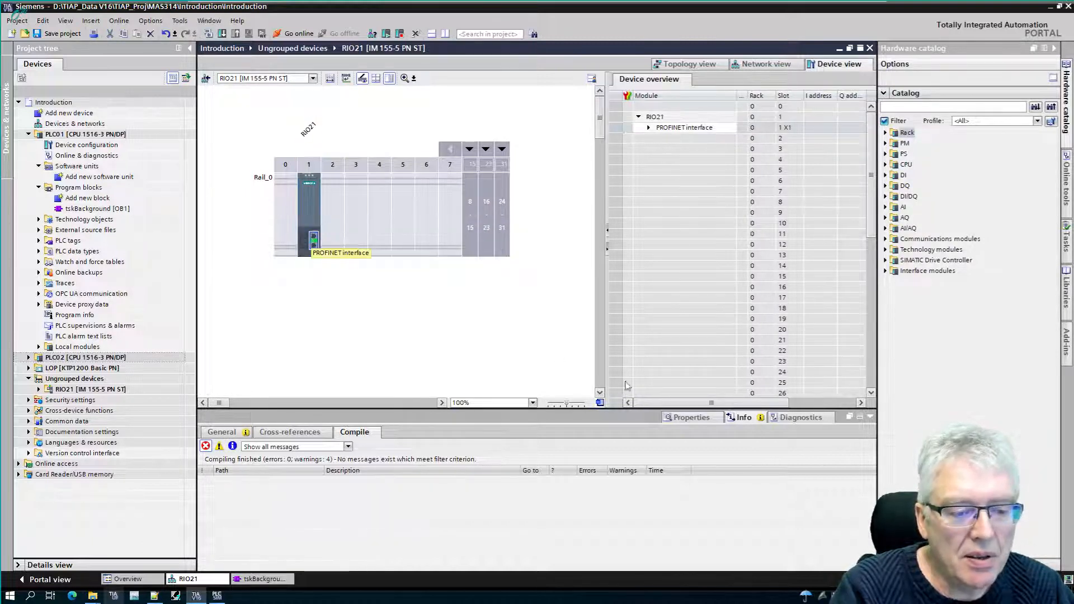
click(689, 418)
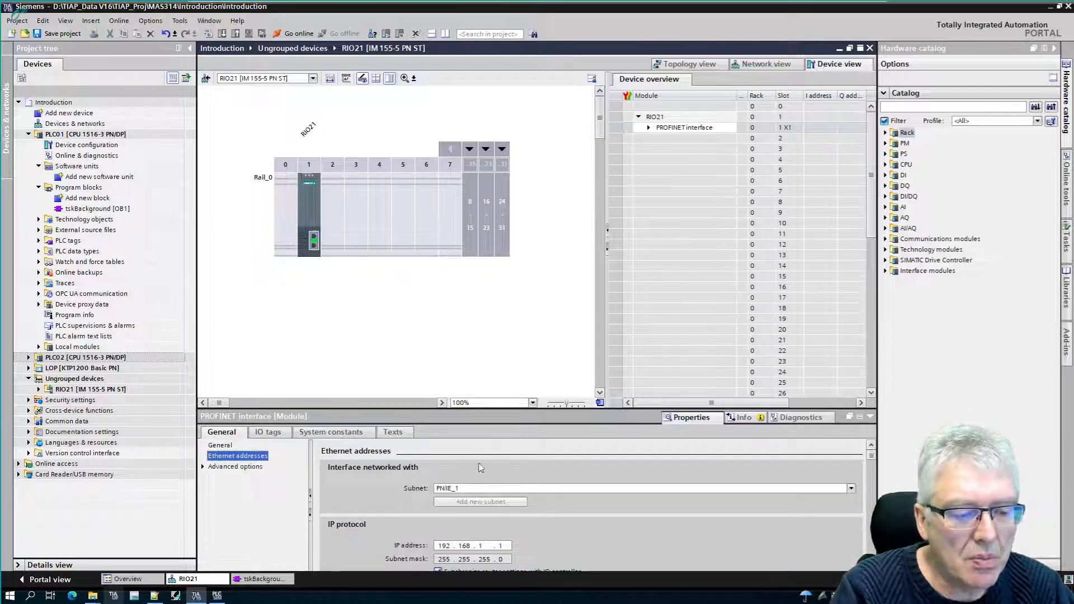
scroll(498, 477, down, 2)
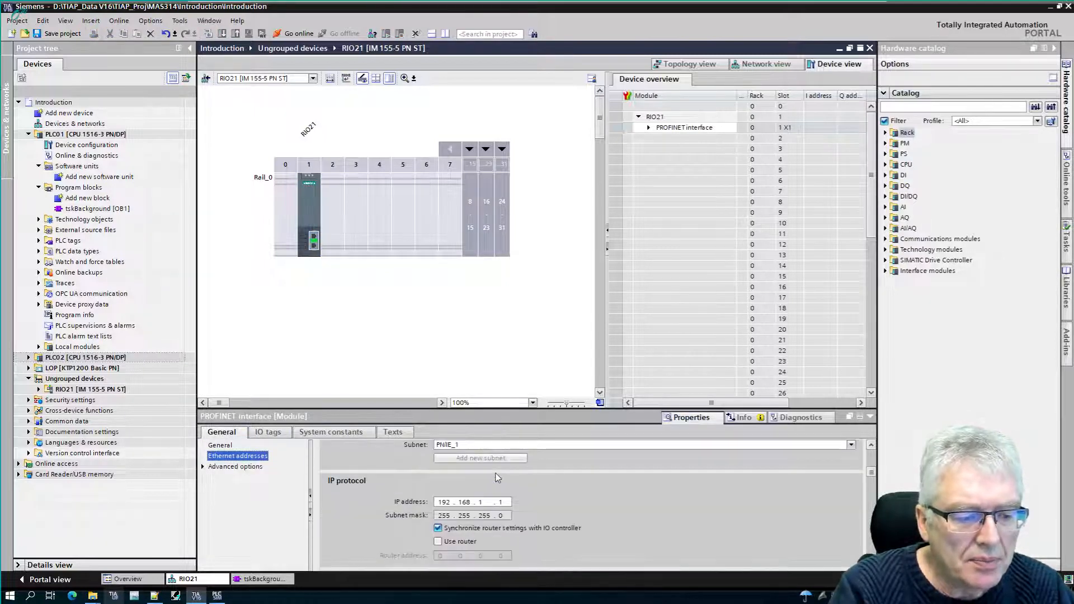
scroll(498, 477, up, 2)
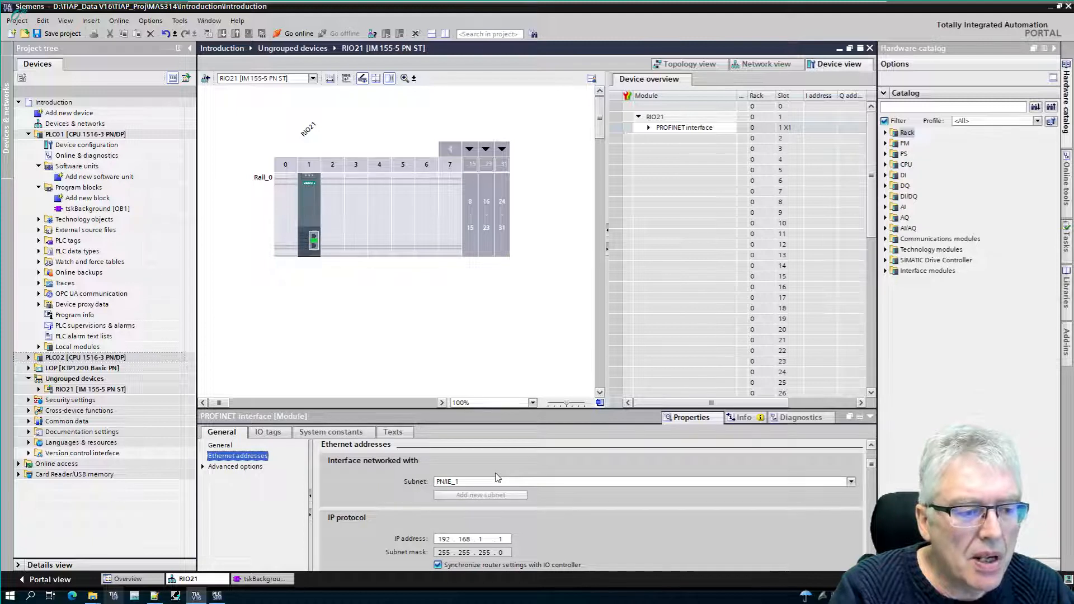
scroll(498, 477, down, 2)
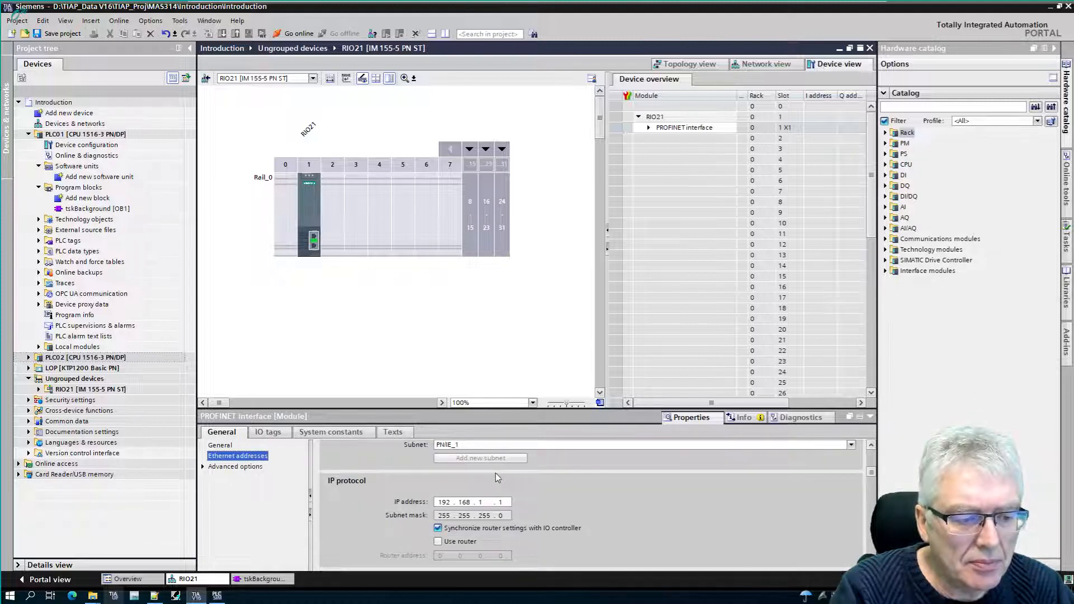
click(474, 445)
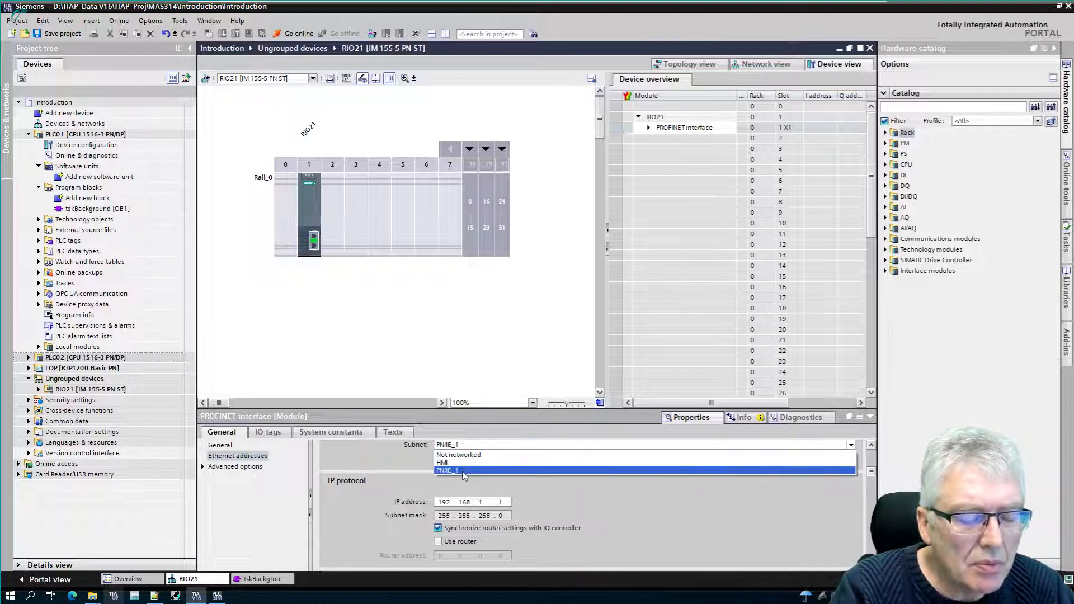
click(462, 472)
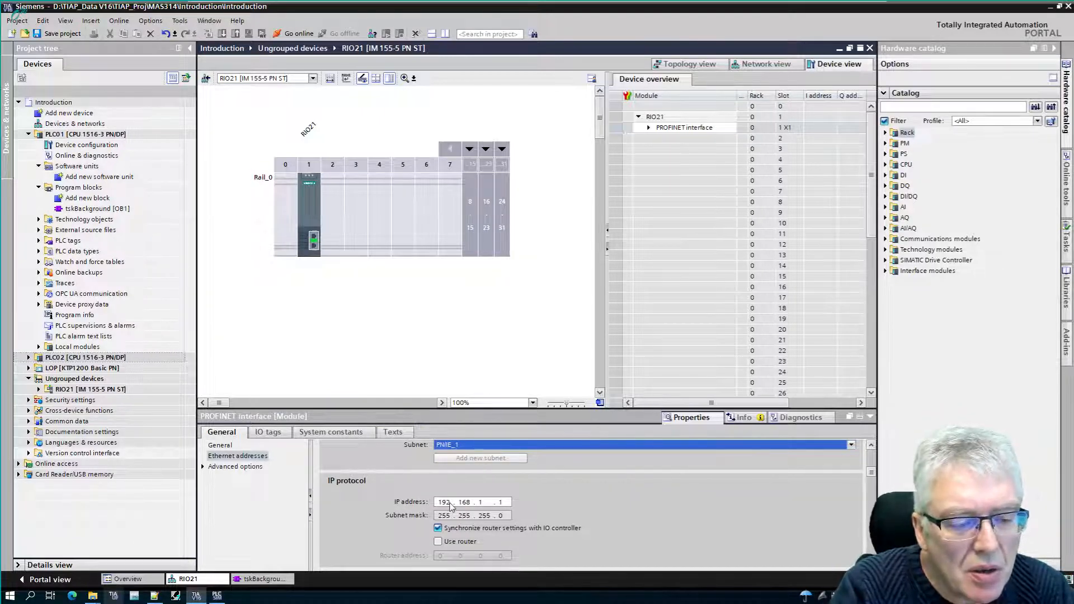
- Set the IP address of RIO21's PROFINET interface to 192.168.1.151 and keep PN/IE_1 selected as its subnet
click(504, 501)
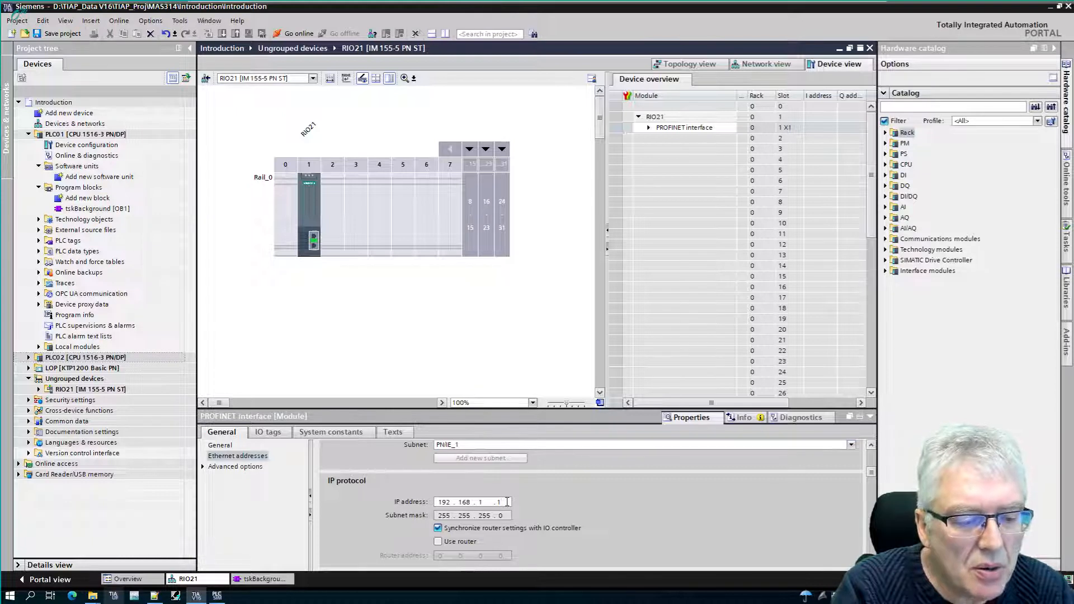
text(5)
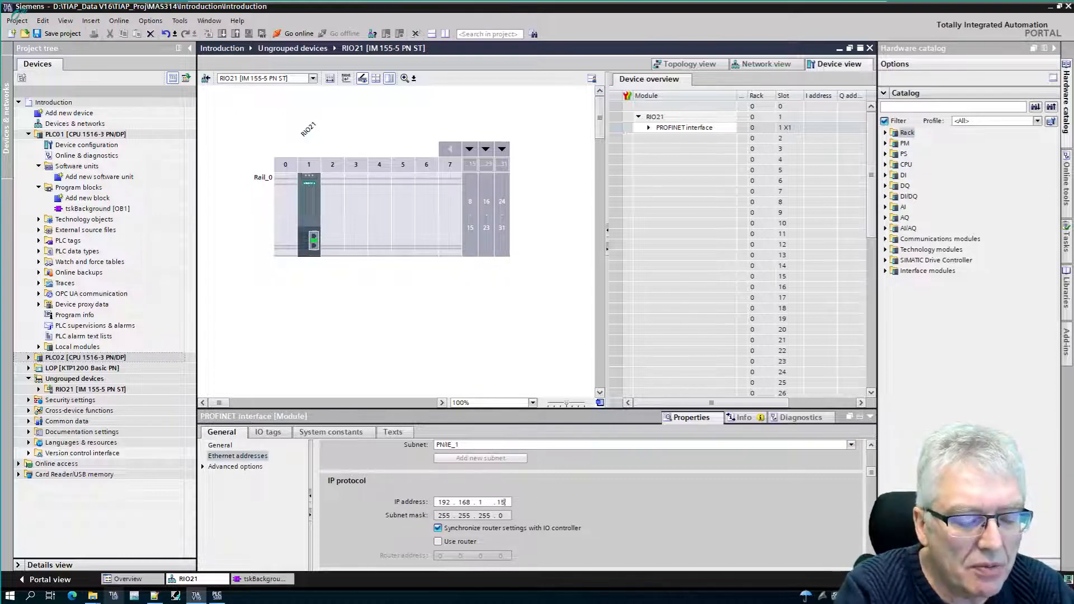
text(0)
key(Return)
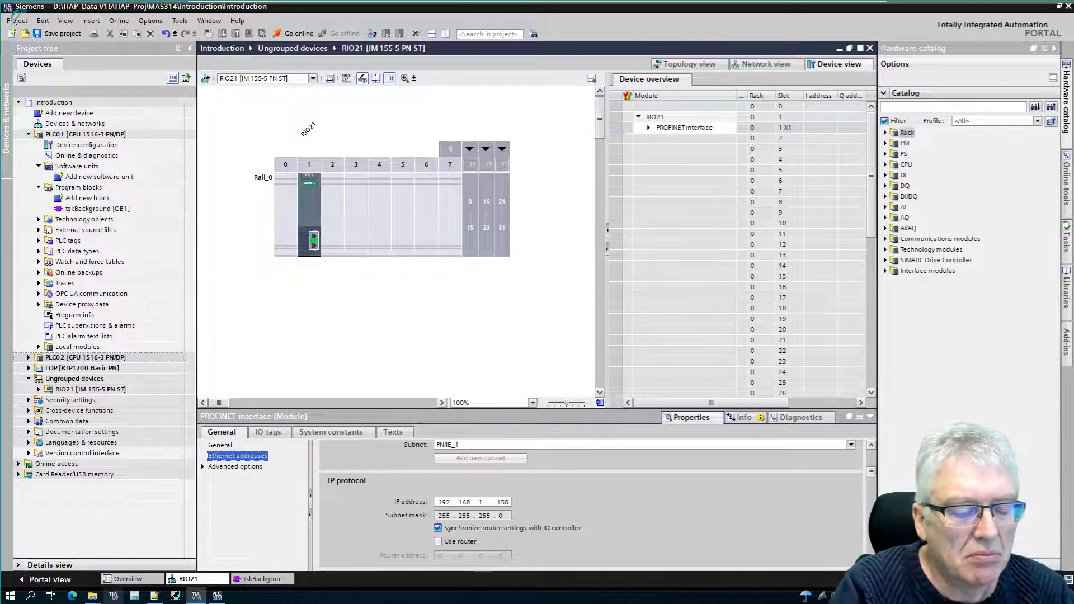
click(507, 502)
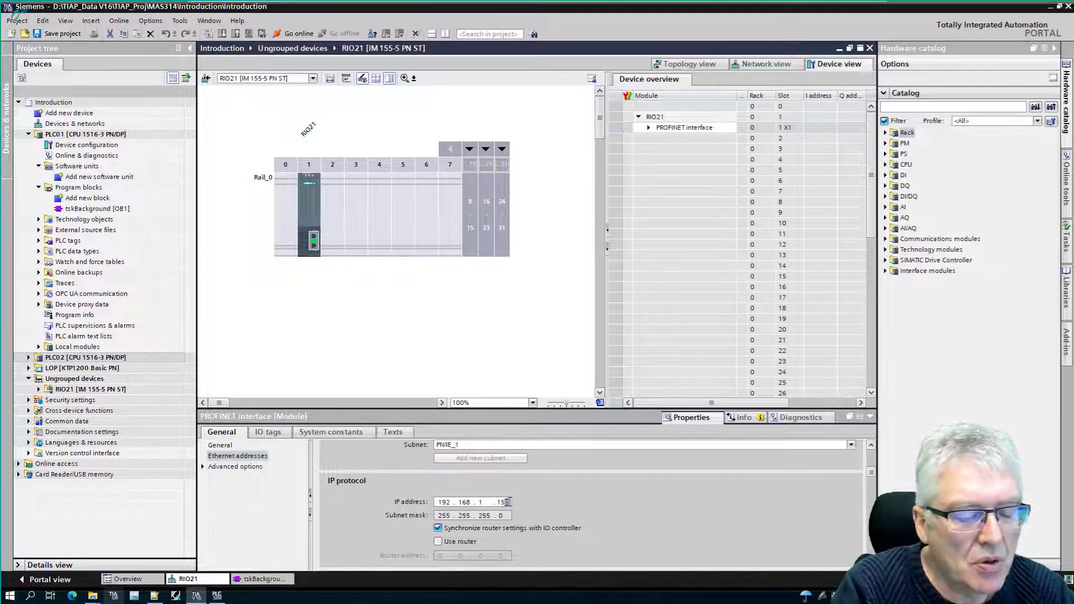
text(1)
key(Return)
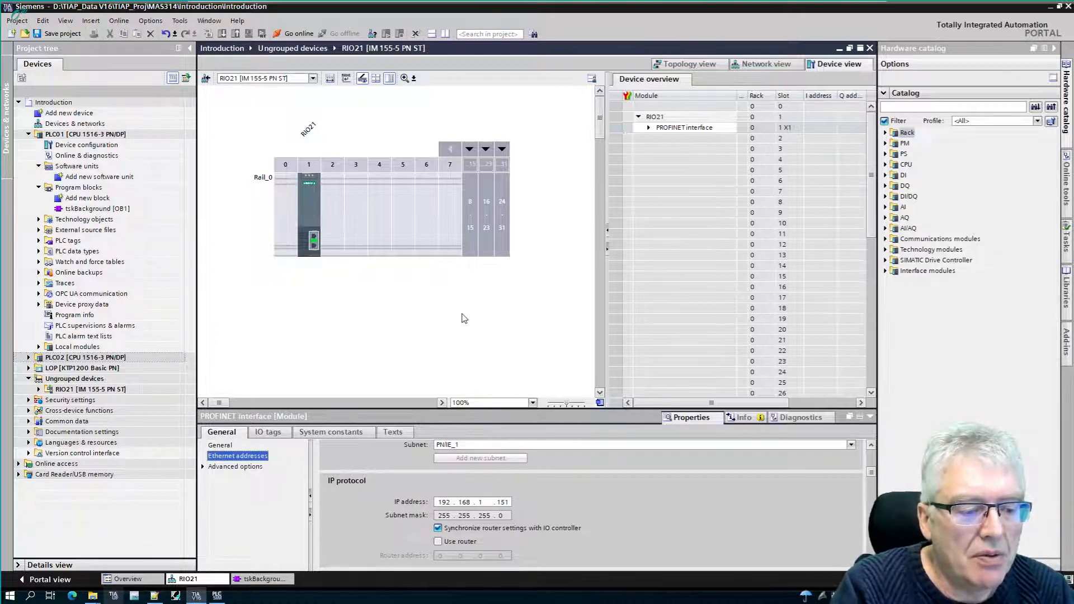
click(471, 445)
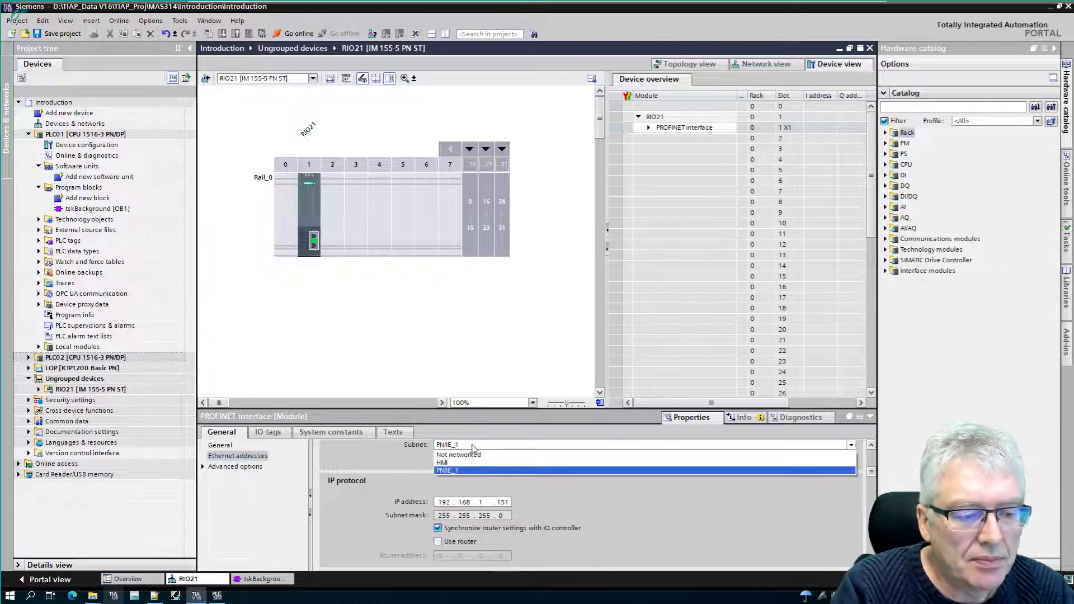
click(446, 470)
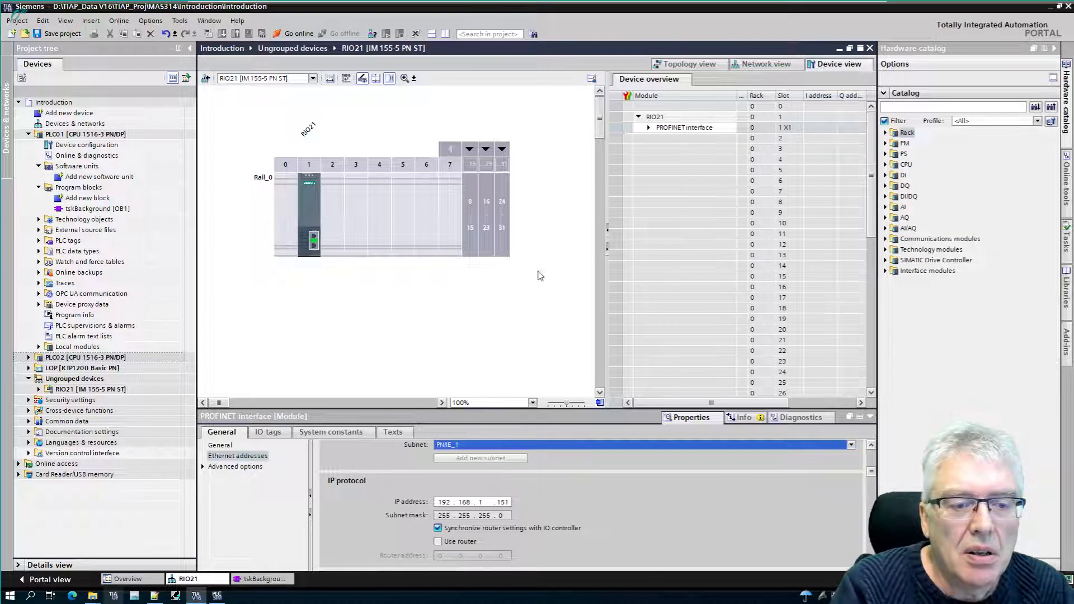
- Rename the PROFINET subnet PN/IE_1 between PLC02 and RIO21 as RIO01
click(765, 65)
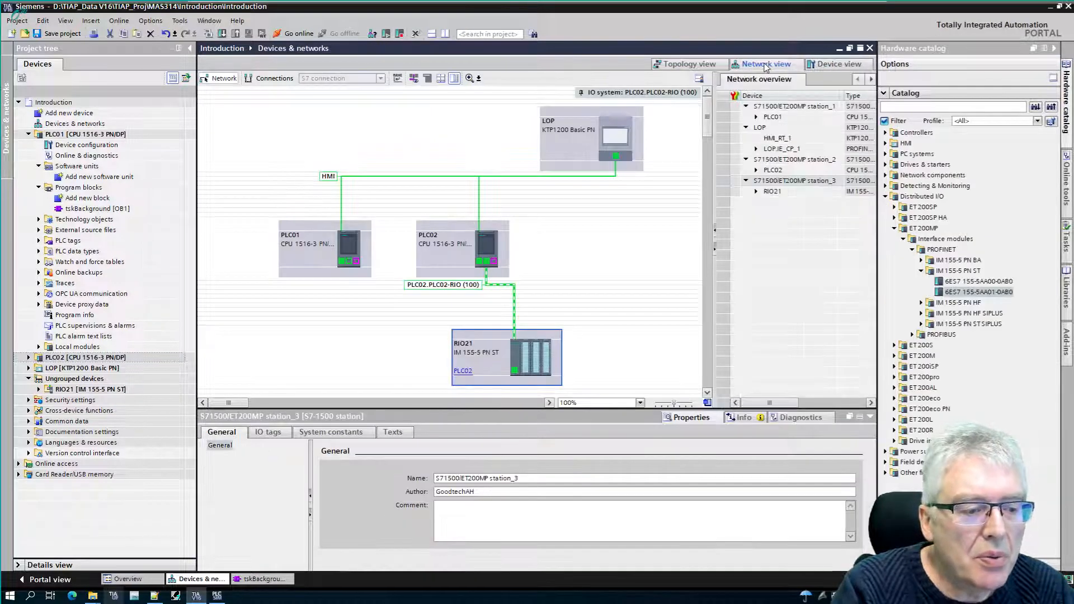
click(496, 292)
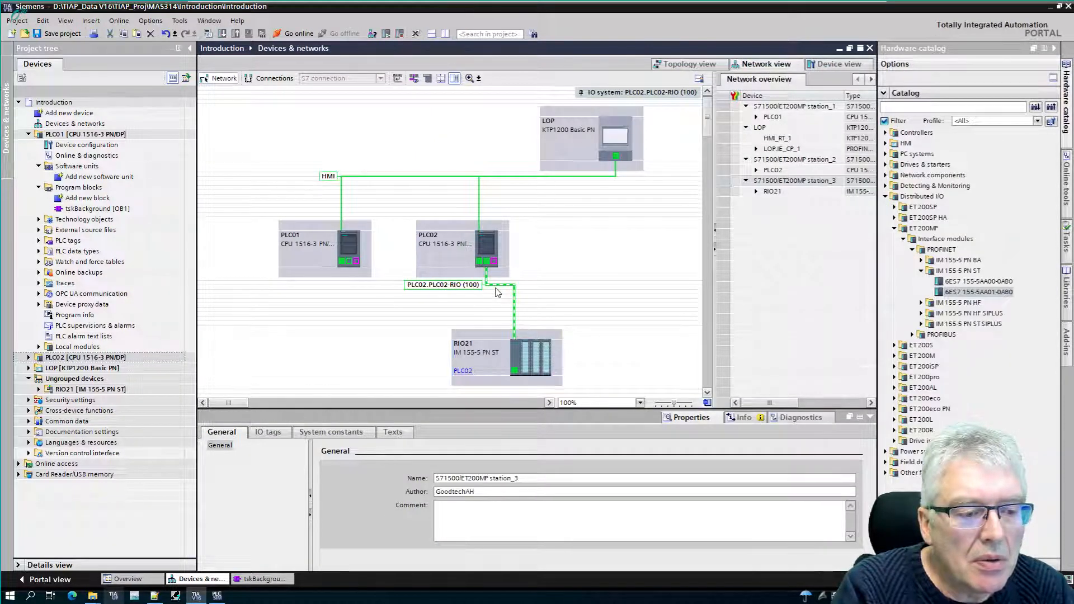
mouse_move(501, 288)
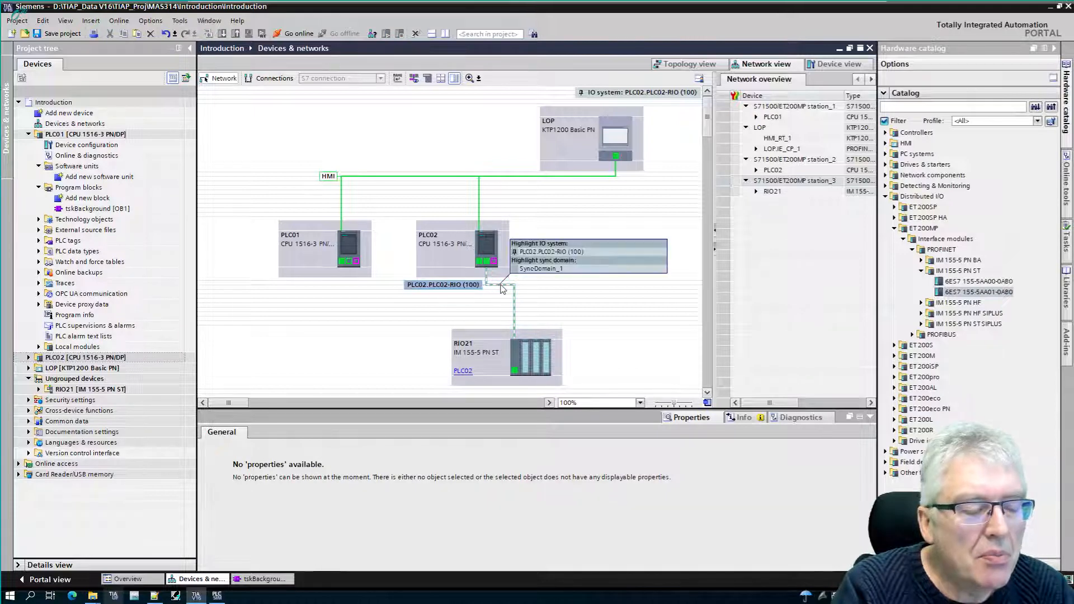
click(273, 79)
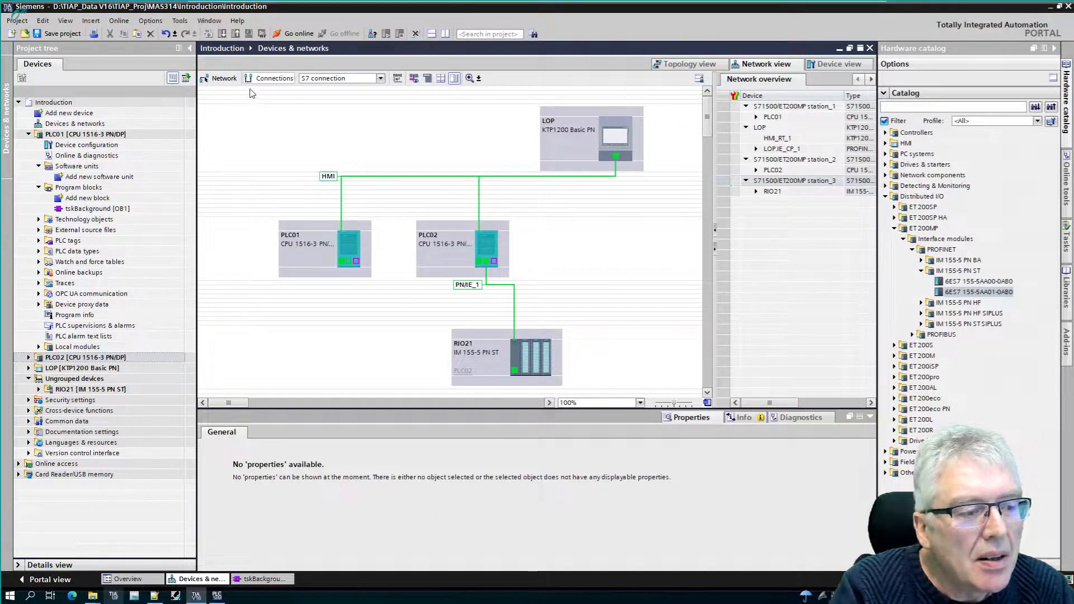
click(230, 82)
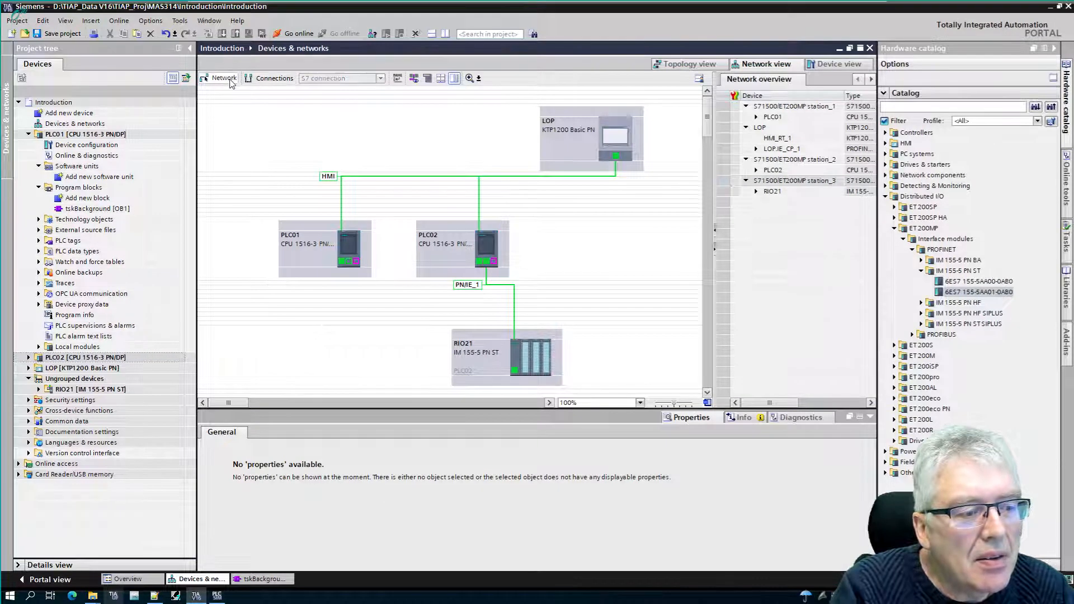
click(273, 79)
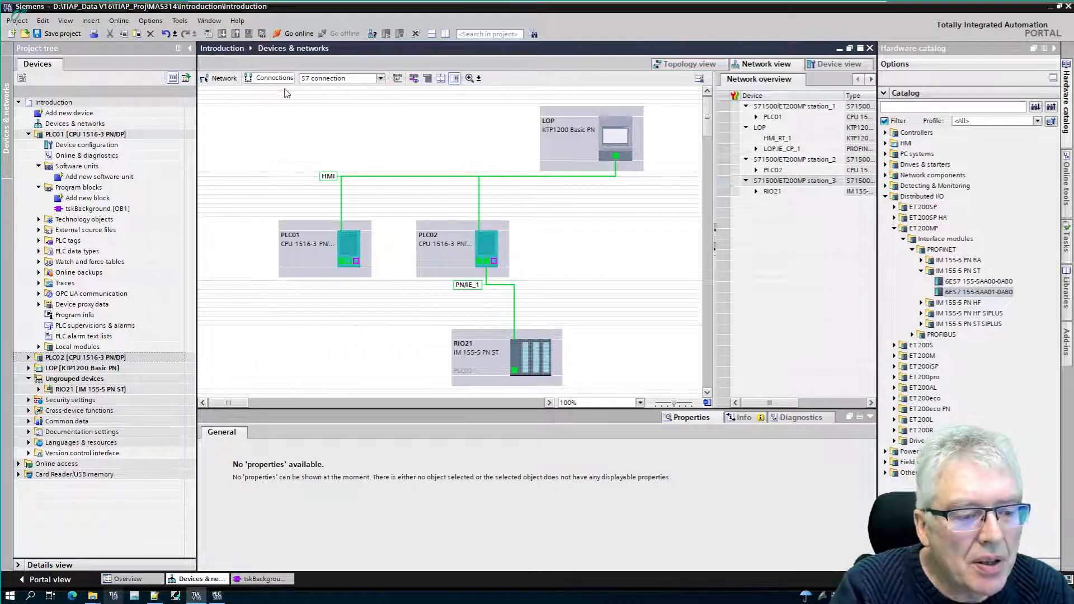
click(478, 286)
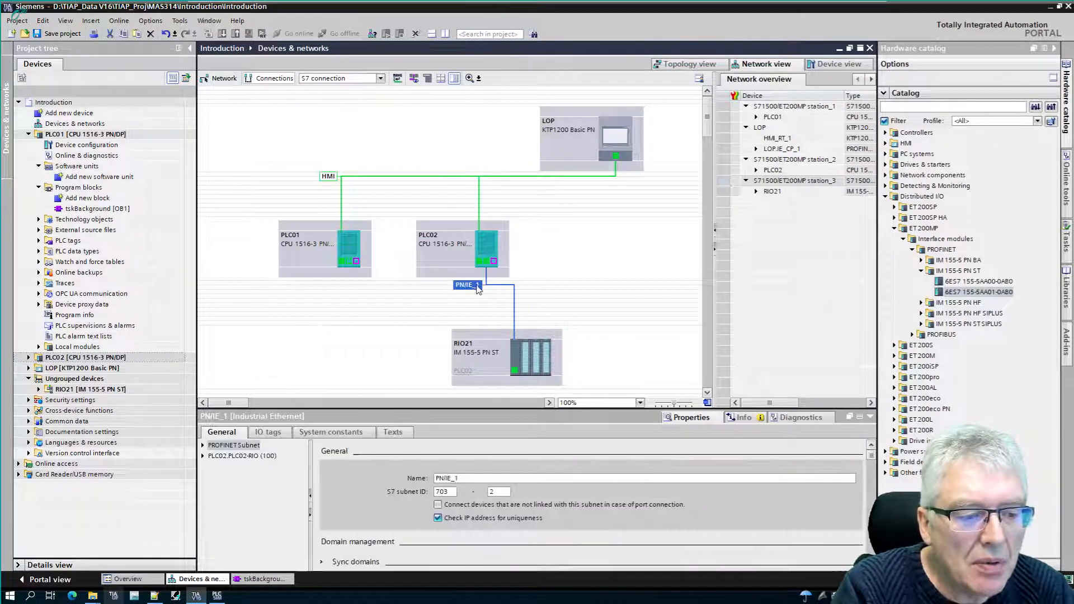
double_click(461, 478)
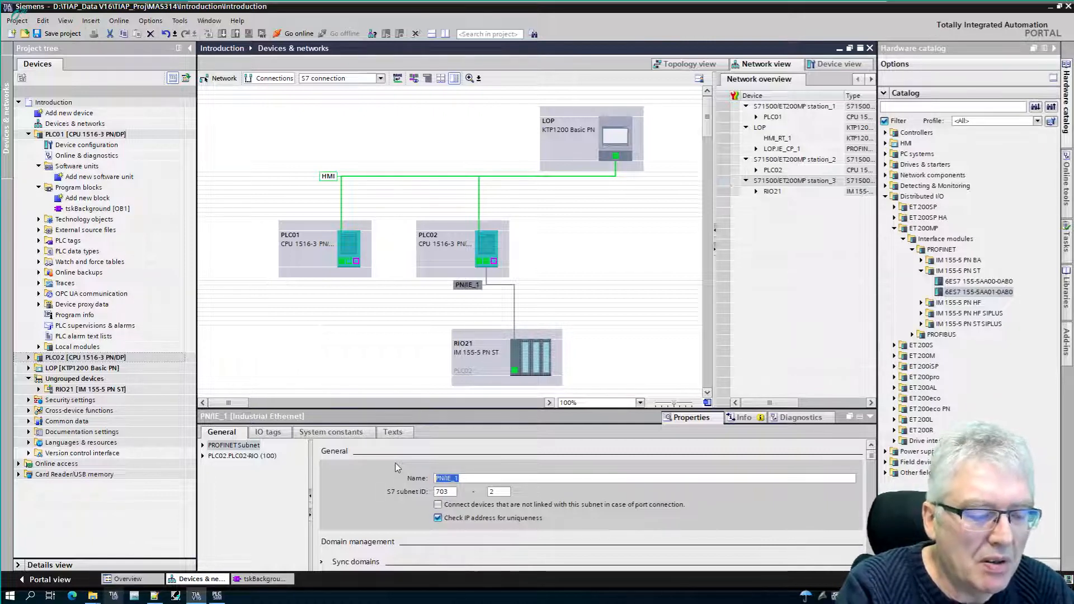
text(PLC0)
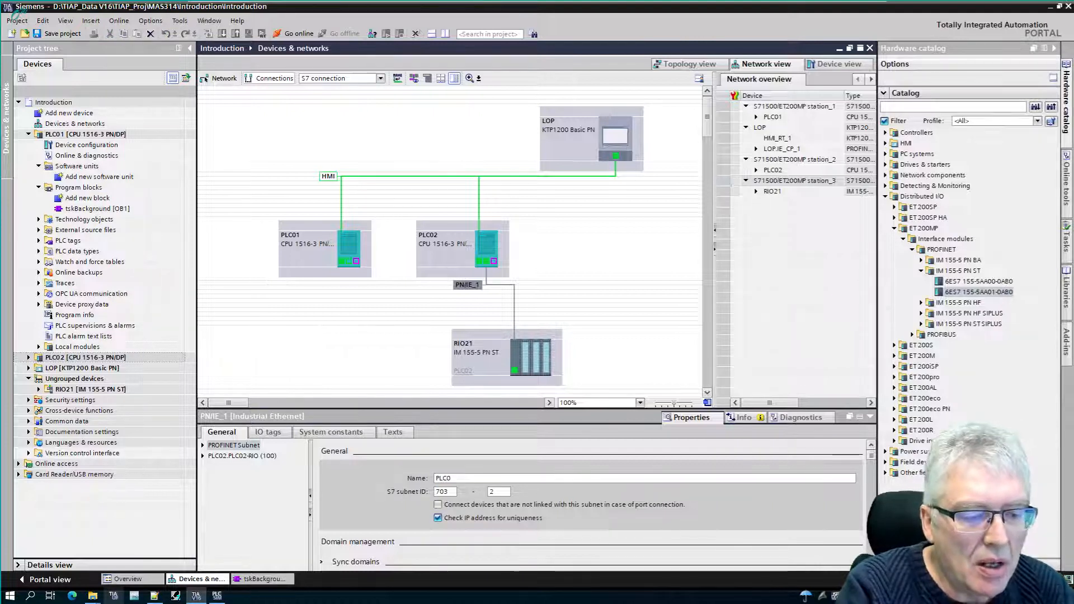
key(BackSpace)
key(BackSpace)
key(BackSpace)
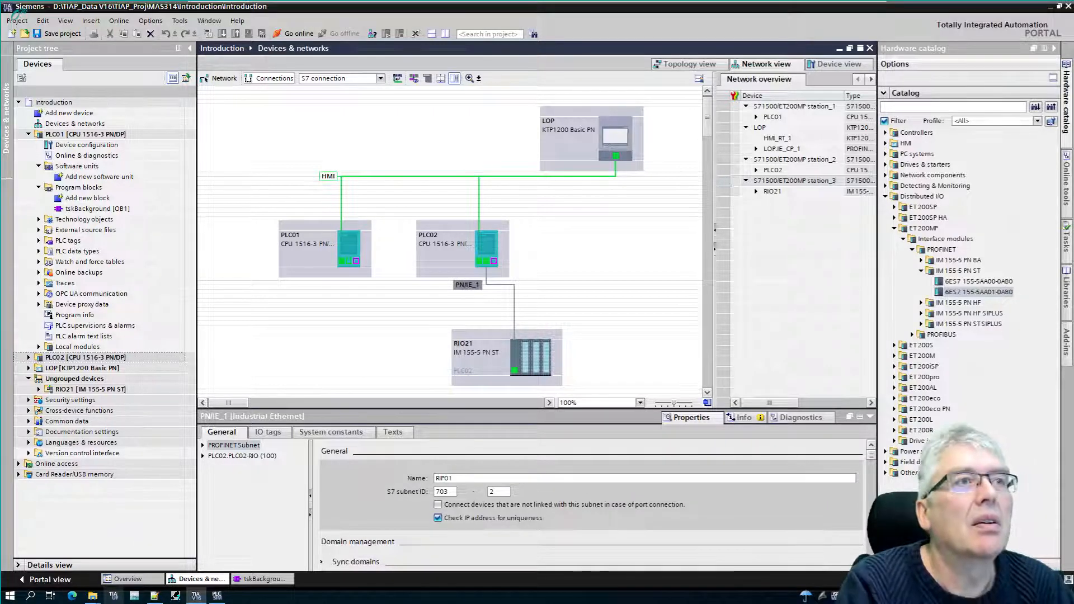
key(BackSpace)
key(BackSpace)
key(BackSpace)
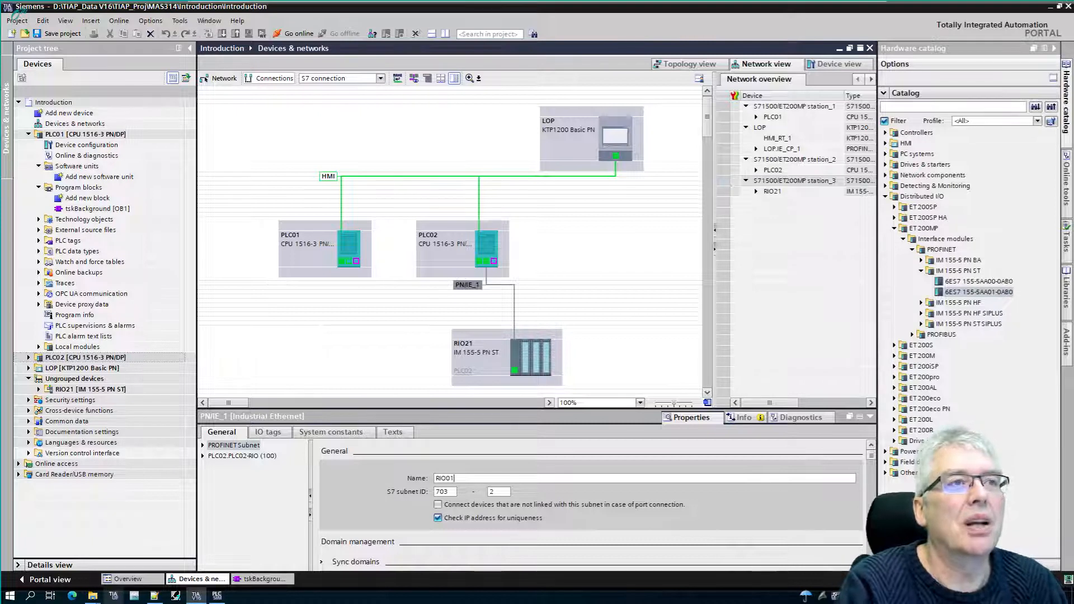
key(Return)
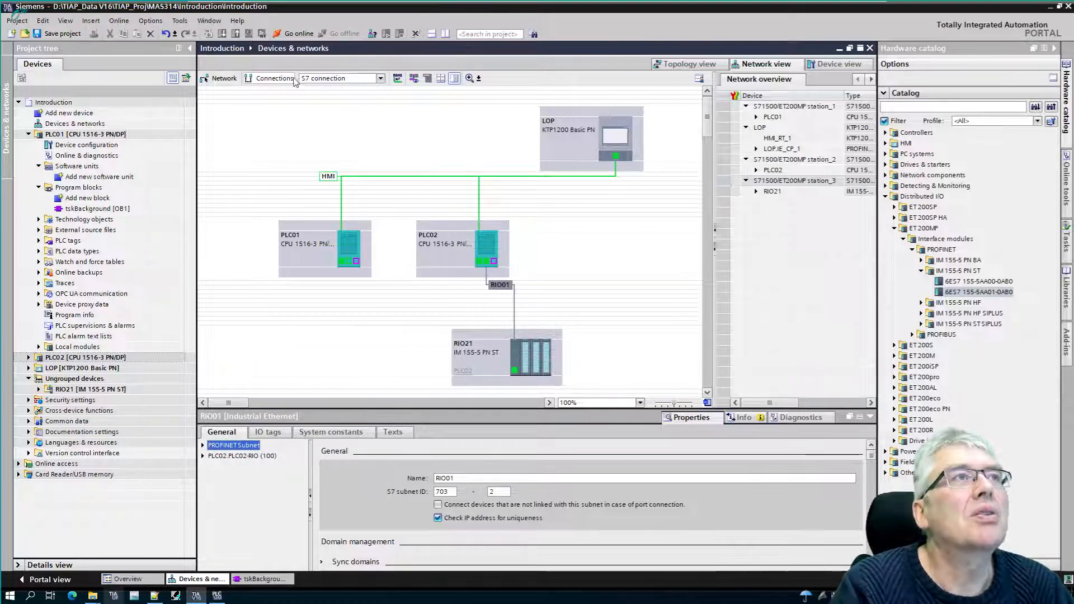
click(226, 78)
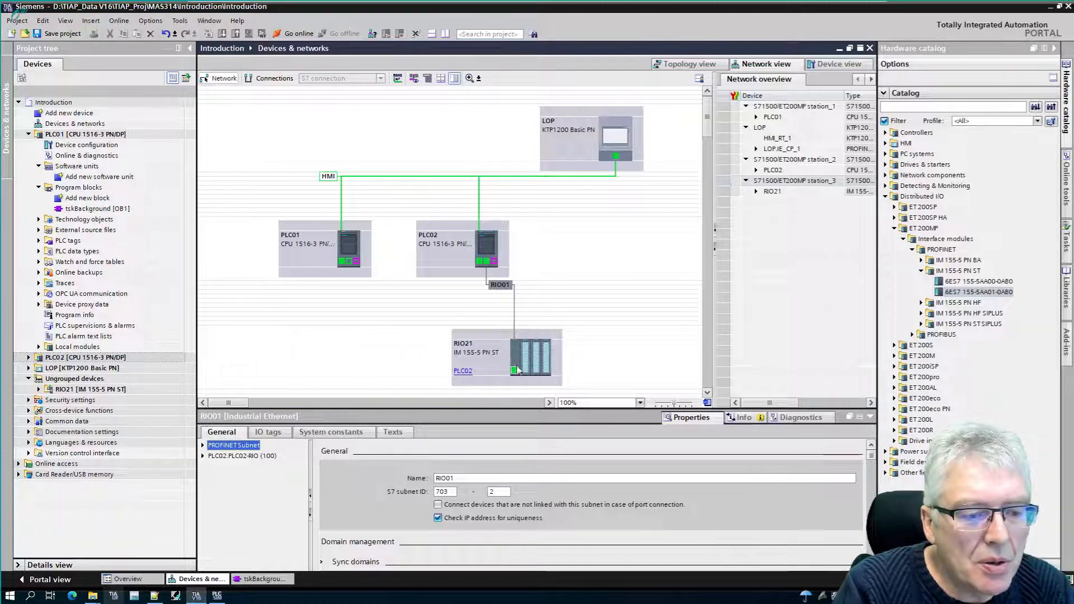
- Examine the subnet, IP and PROFINET device name settings of RIO21's interface, switching automatic device name generation off and back on
click(847, 66)
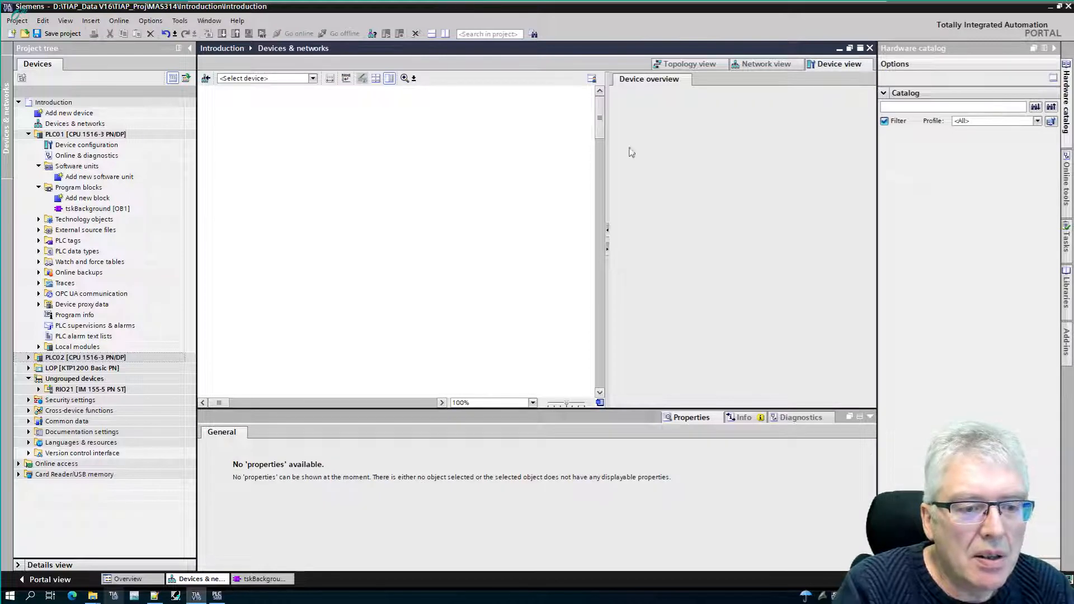
click(766, 65)
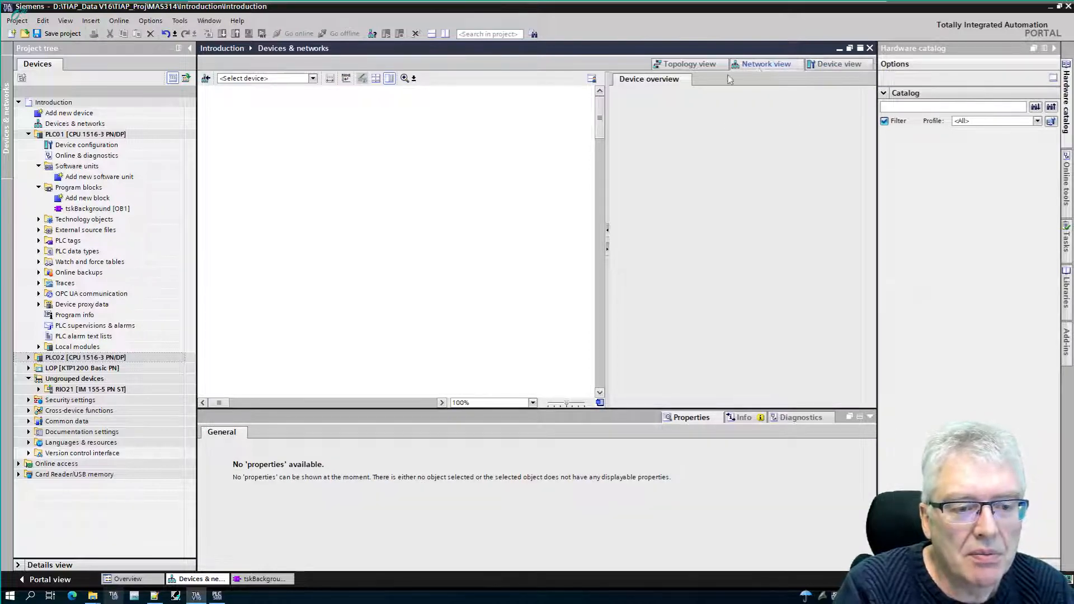
double_click(490, 360)
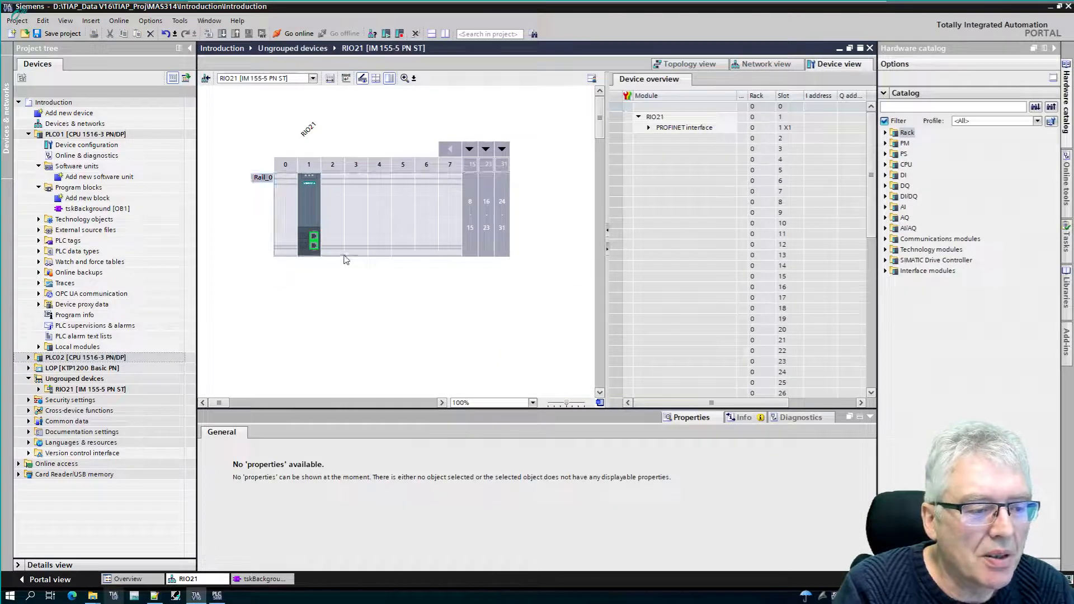
click(314, 241)
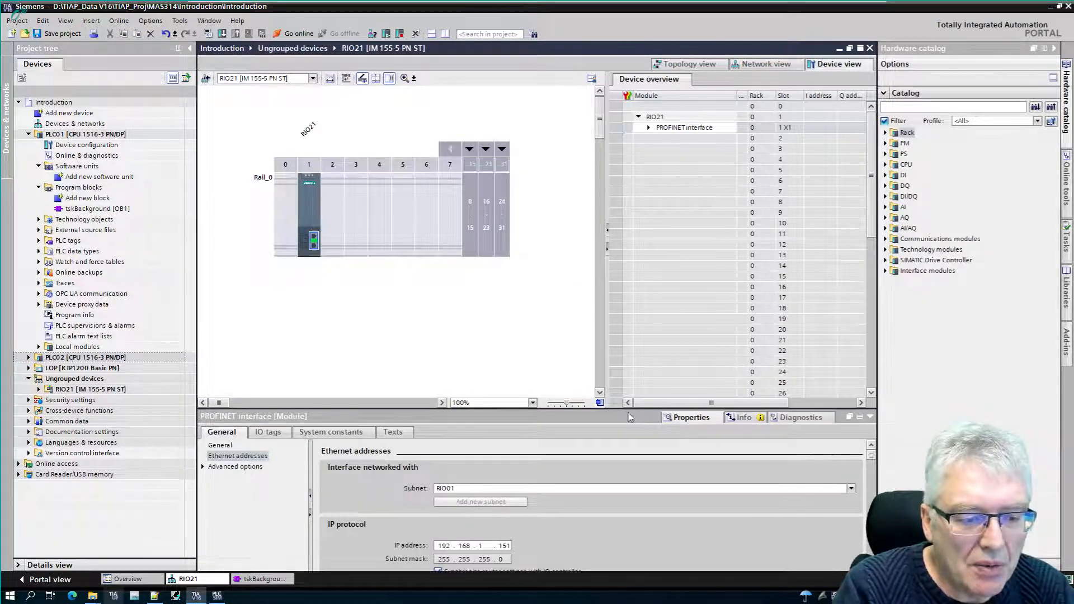
drag(619, 410, 593, 301)
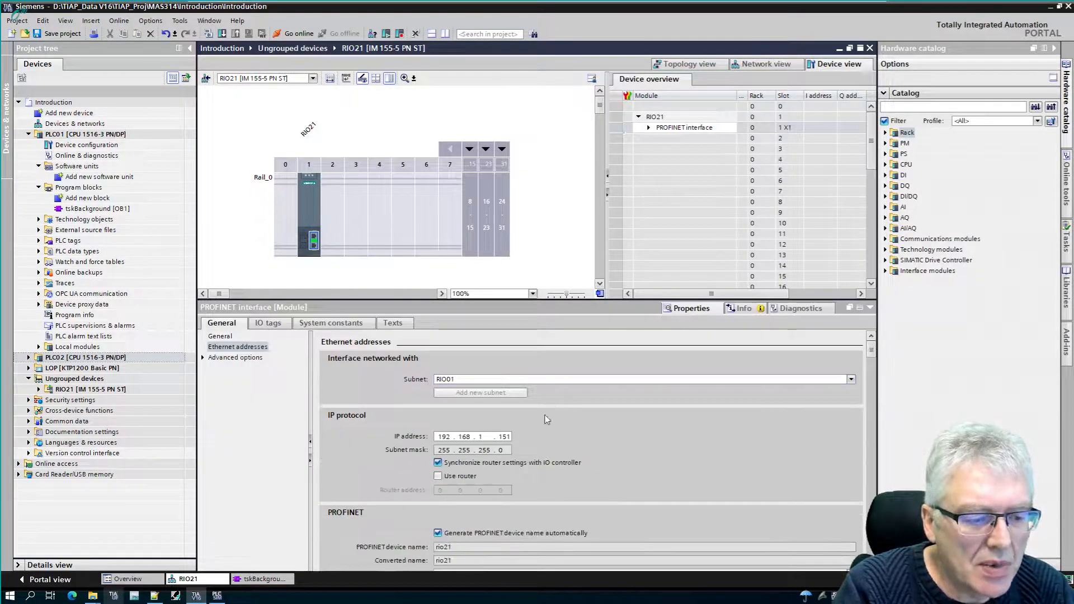
scroll(575, 449, down, 3)
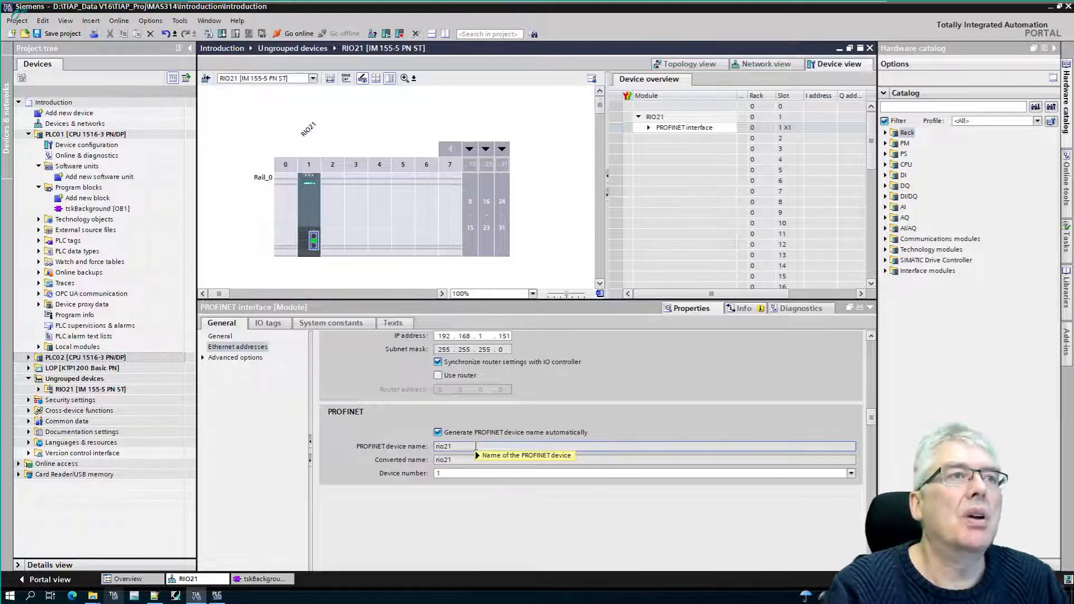
click(438, 432)
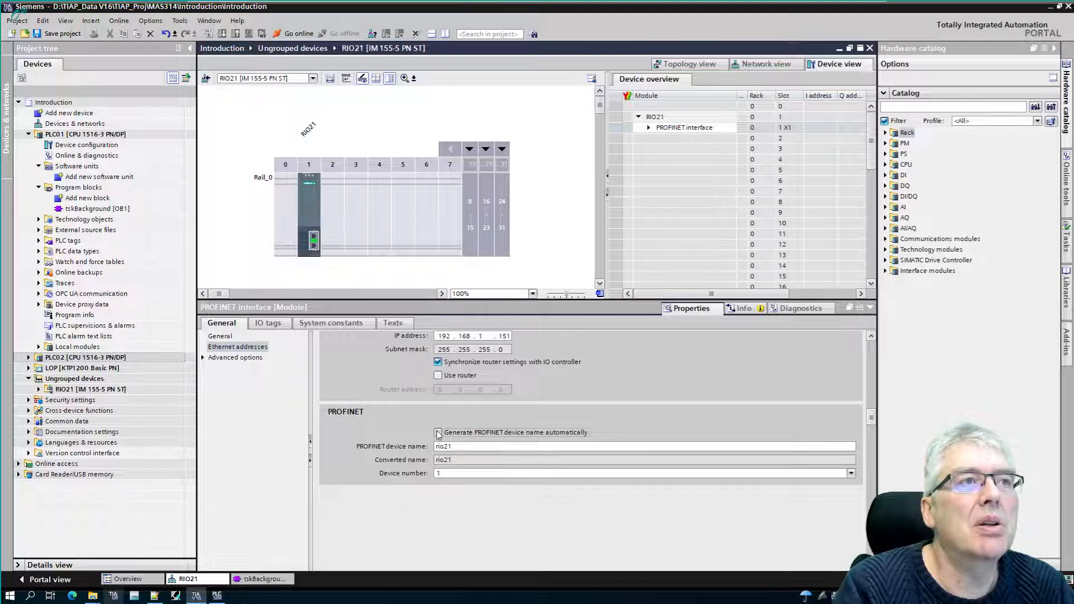
click(438, 432)
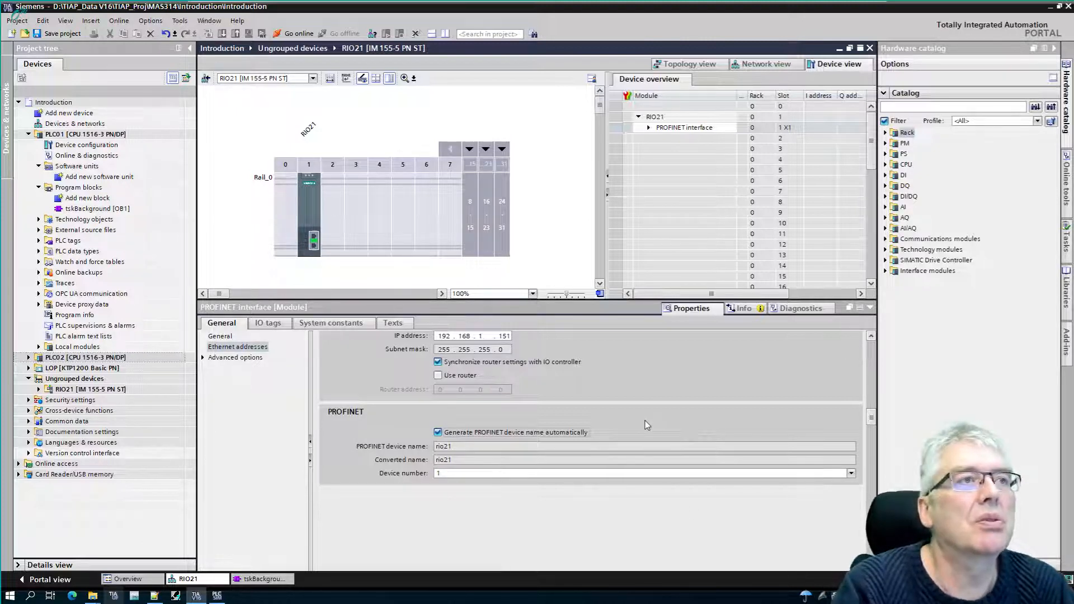
click(447, 446)
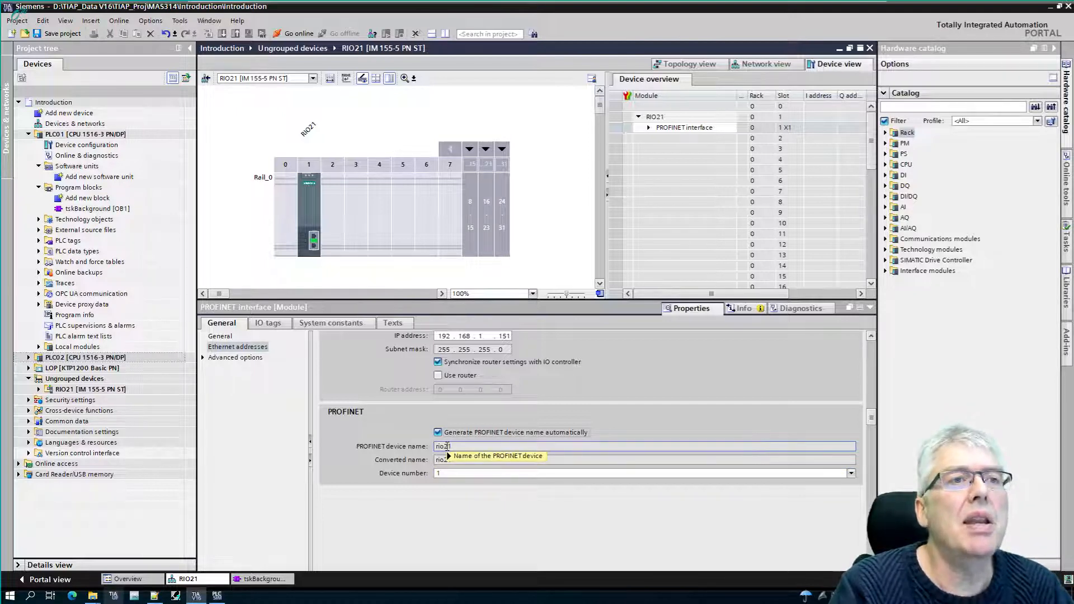
mouse_move(447, 446)
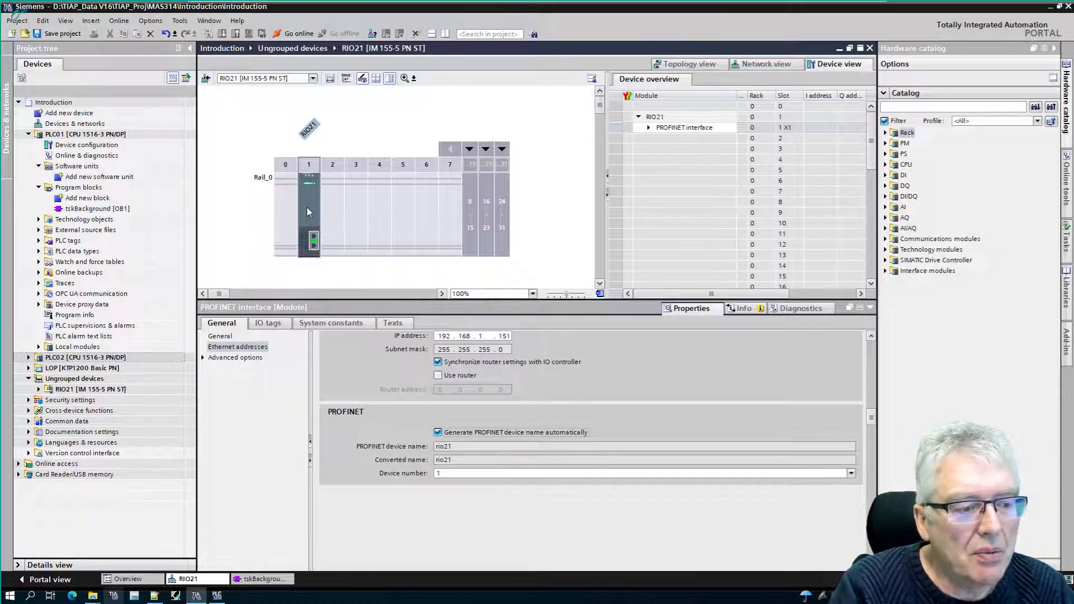
- Cut the DI 32x24VDC BA and AI 8xU/I/RTD/TC ST modules from slots 2 and 3 of PLC02's rack
click(351, 211)
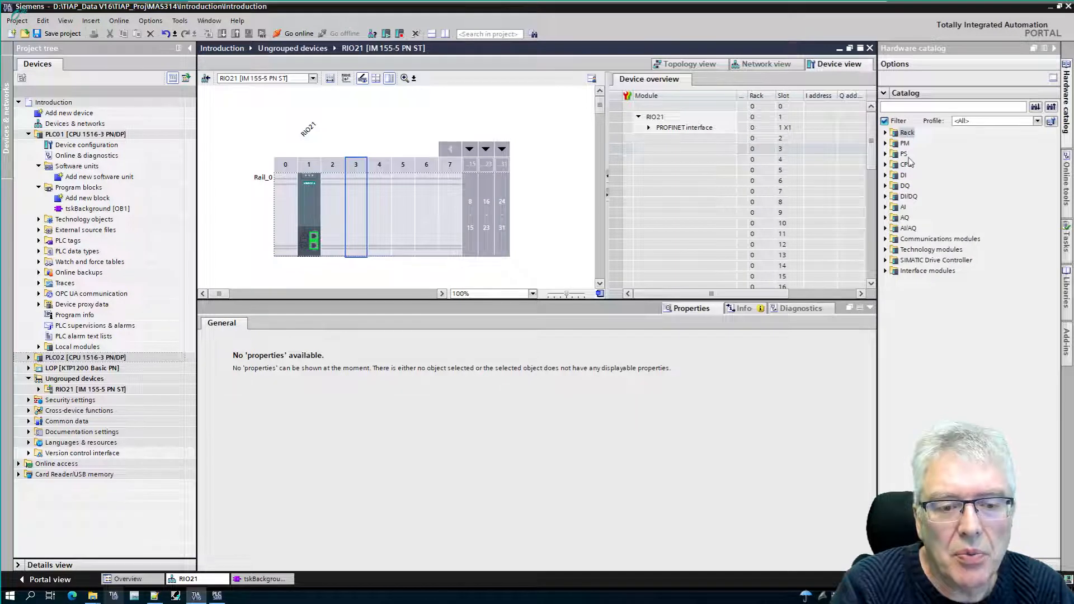
click(885, 176)
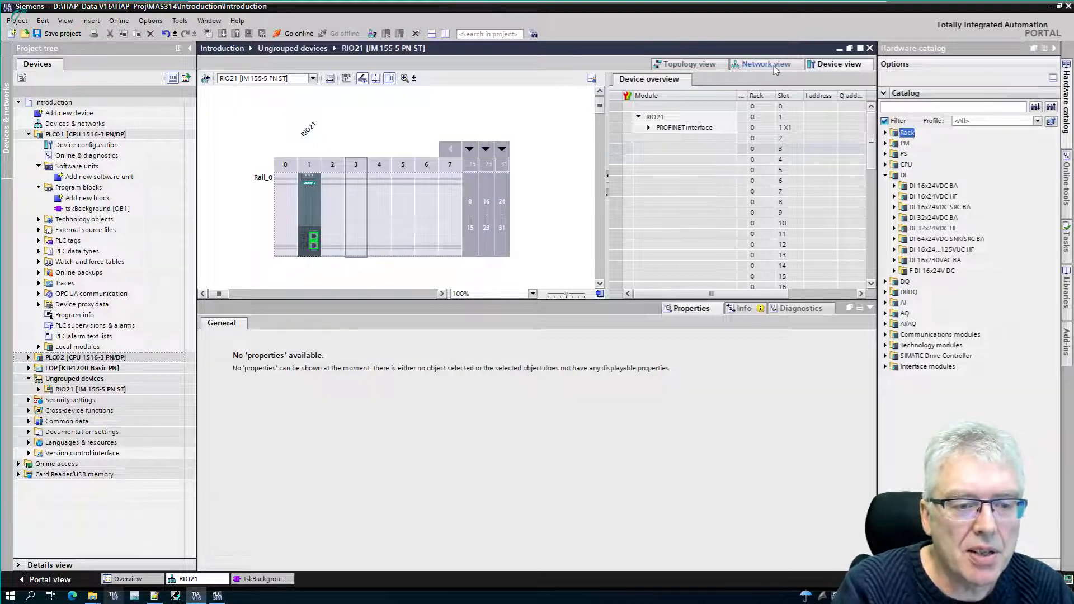
click(733, 66)
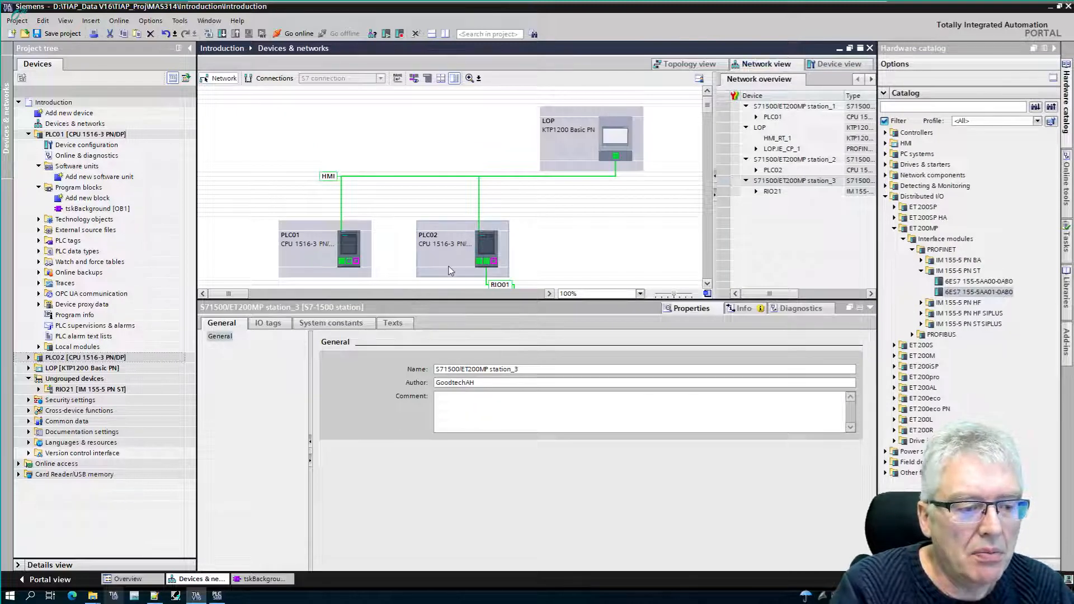
click(450, 271)
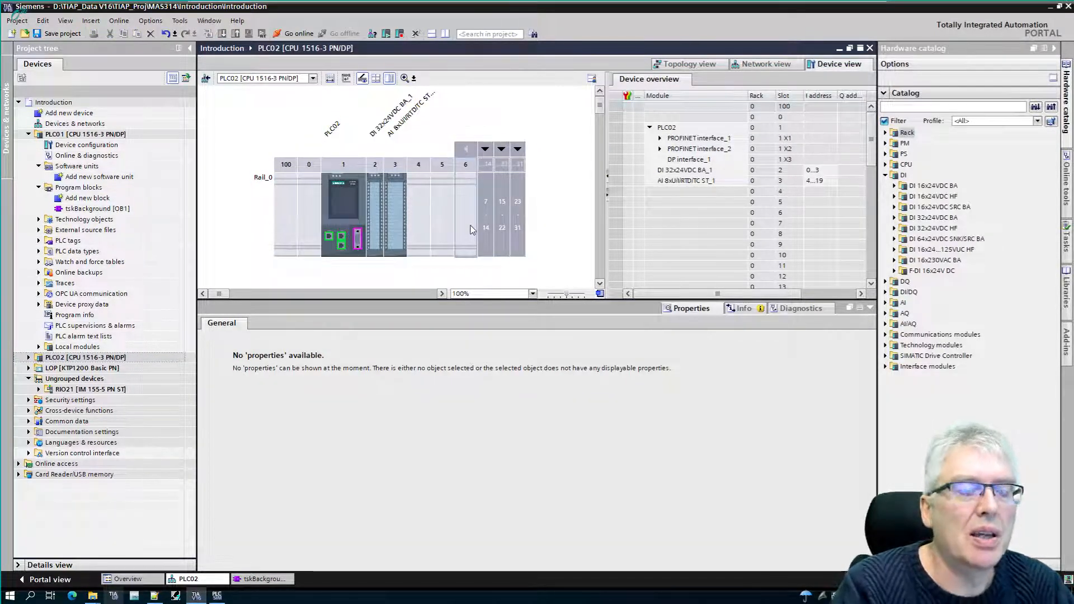
click(374, 212)
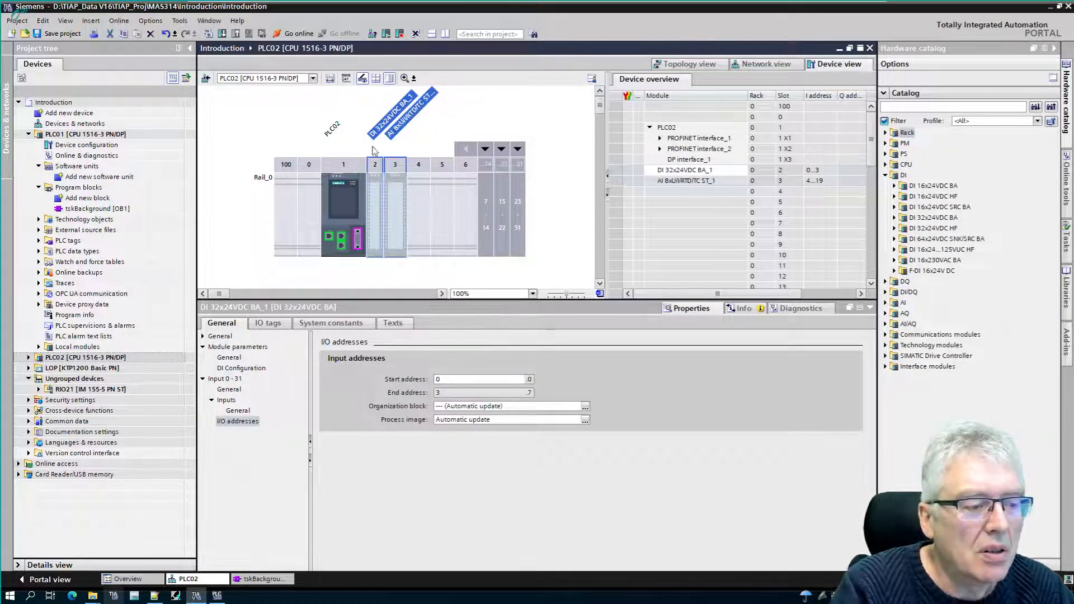
- Paste the digital input and analog input modules into RIO21's rack, starting at slot 2
click(771, 65)
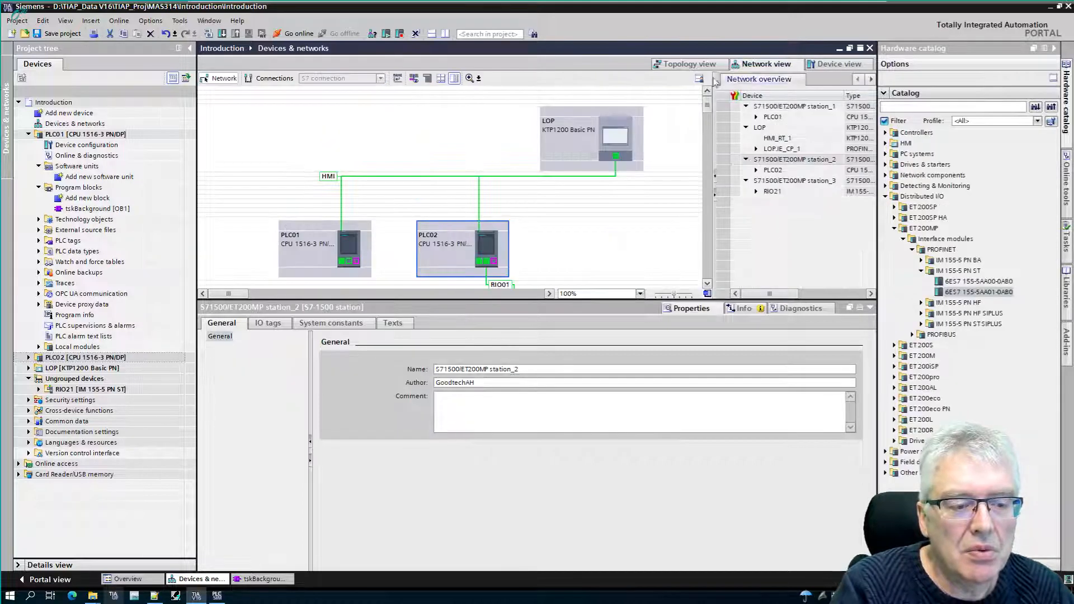
scroll(500, 250, down, 4)
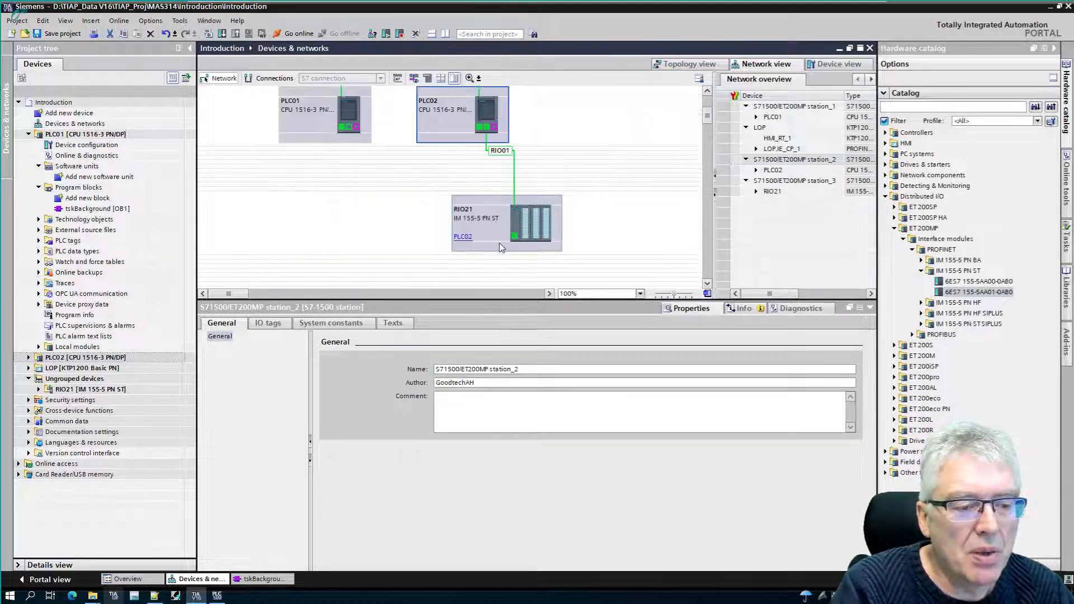
click(487, 222)
double_click(487, 222)
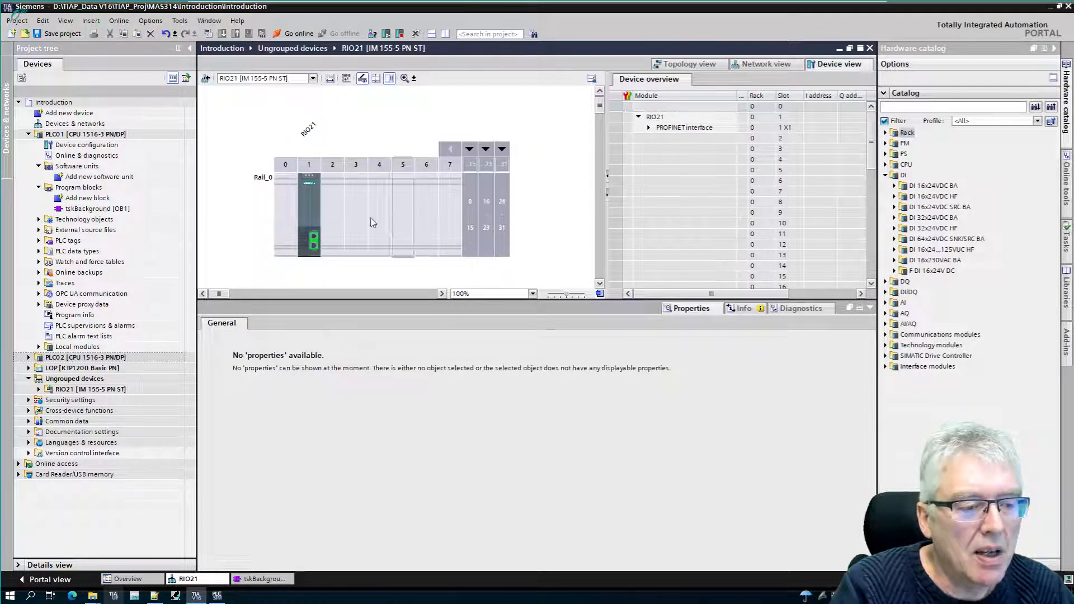
click(334, 217)
key(ctrl+v)
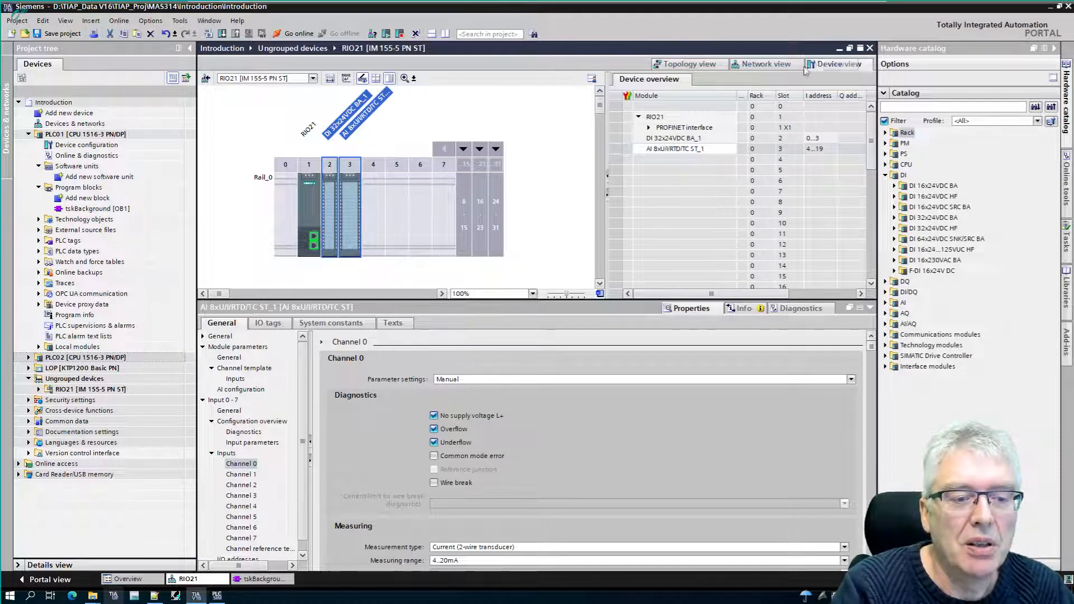
- Check the modules on PLC02's rack in its device configuration and select the CPU
click(764, 64)
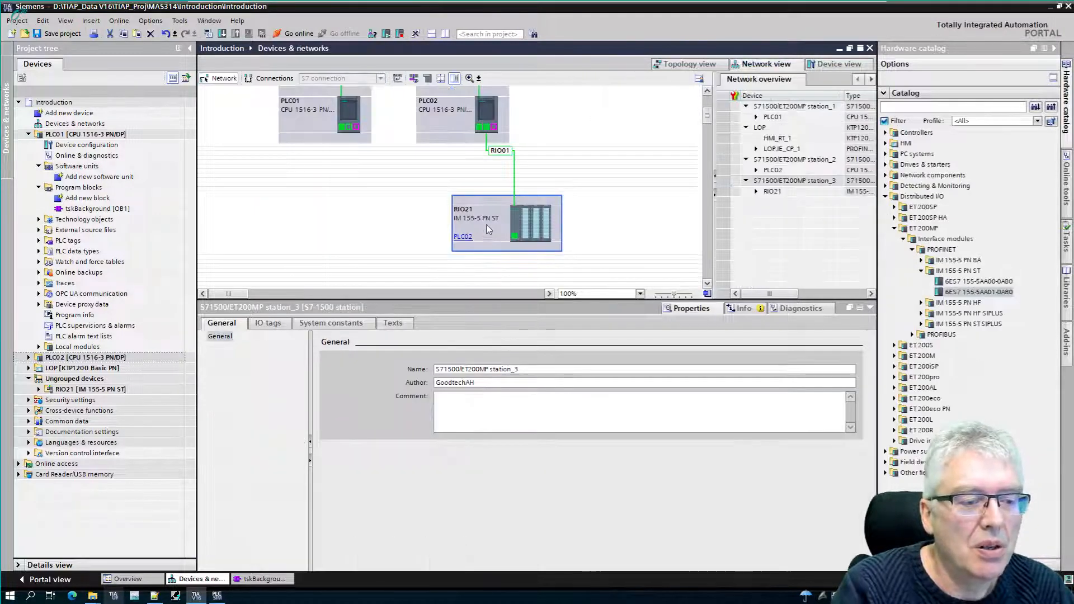
click(446, 139)
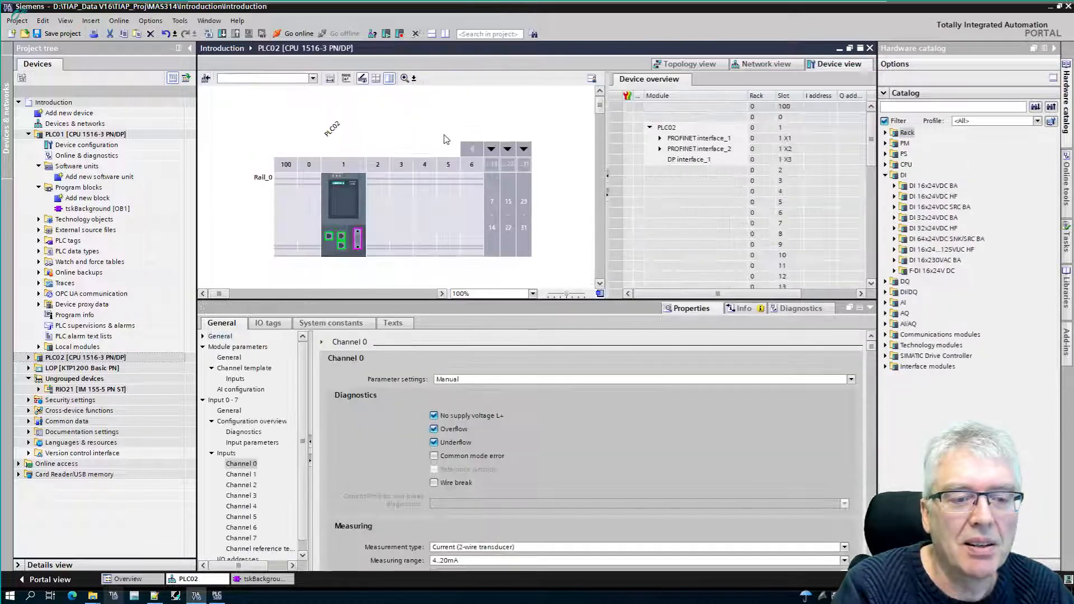
click(346, 217)
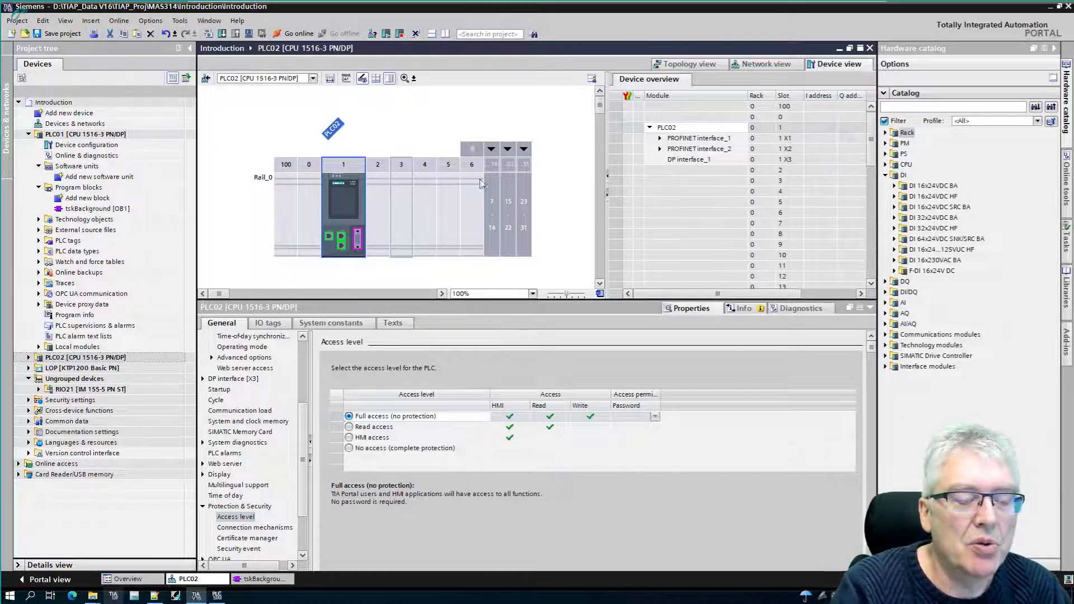
- Open RIO21's rack, select slot 4 and locate analog output module AQ 4xU/I HF 6ES7 532-5ND00-0AB0 in the hardware catalog
click(770, 65)
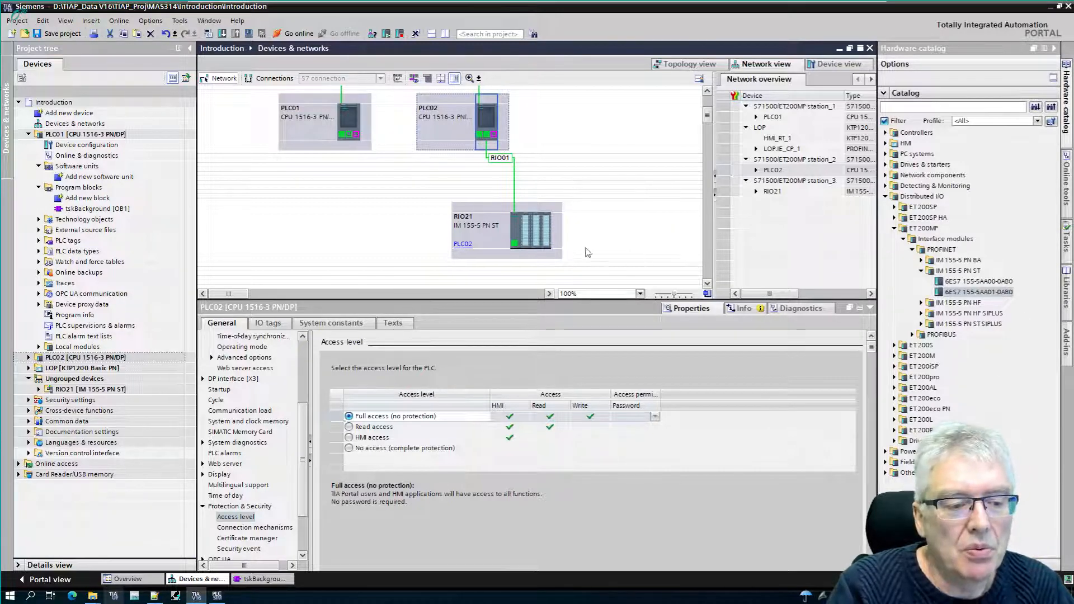
click(542, 242)
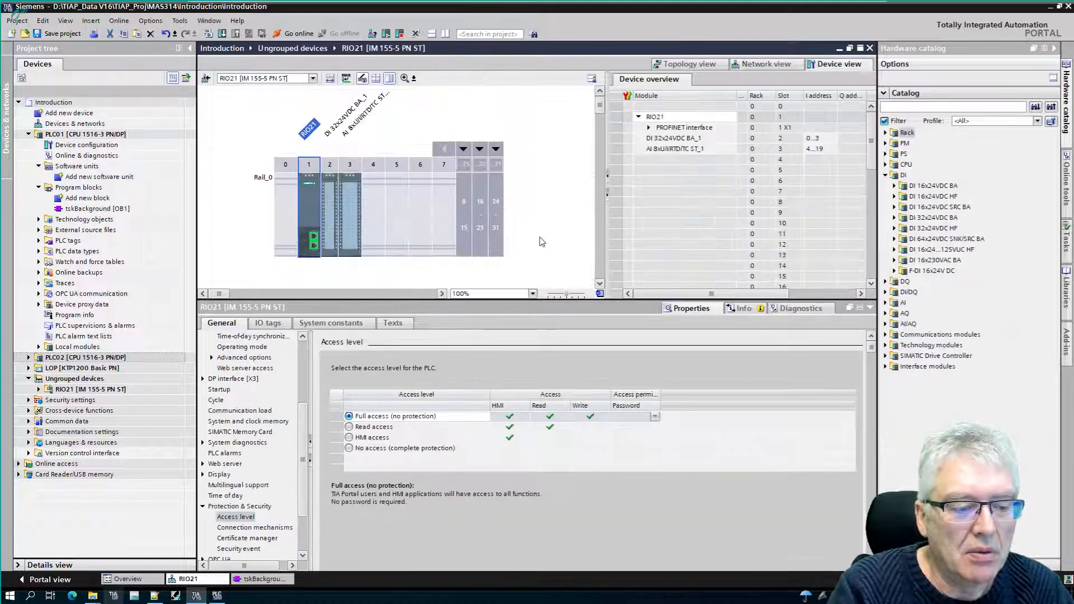
click(373, 212)
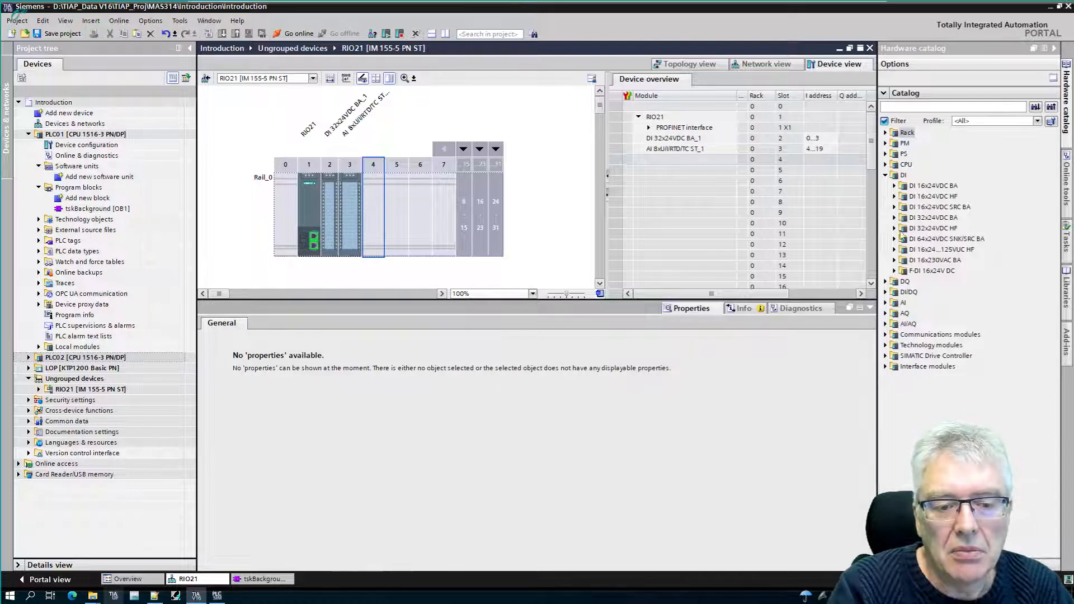
click(885, 314)
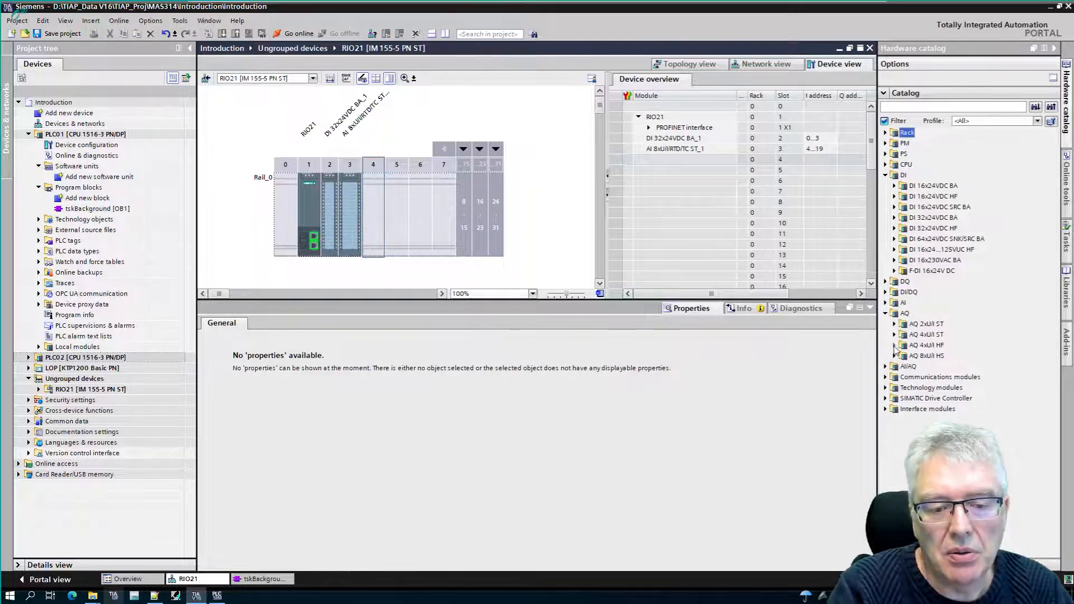
click(894, 345)
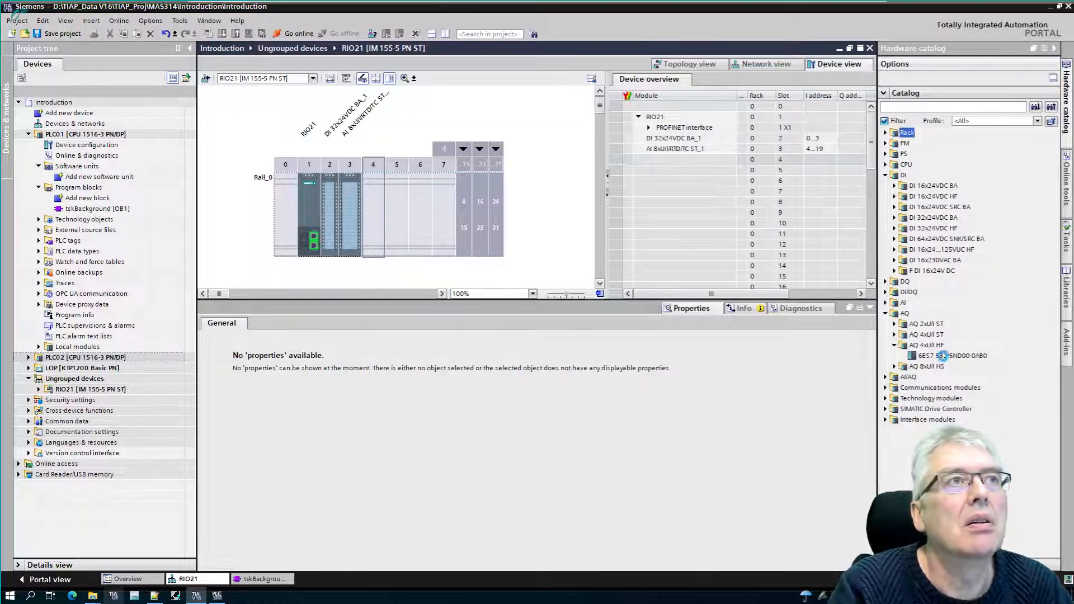
click(942, 355)
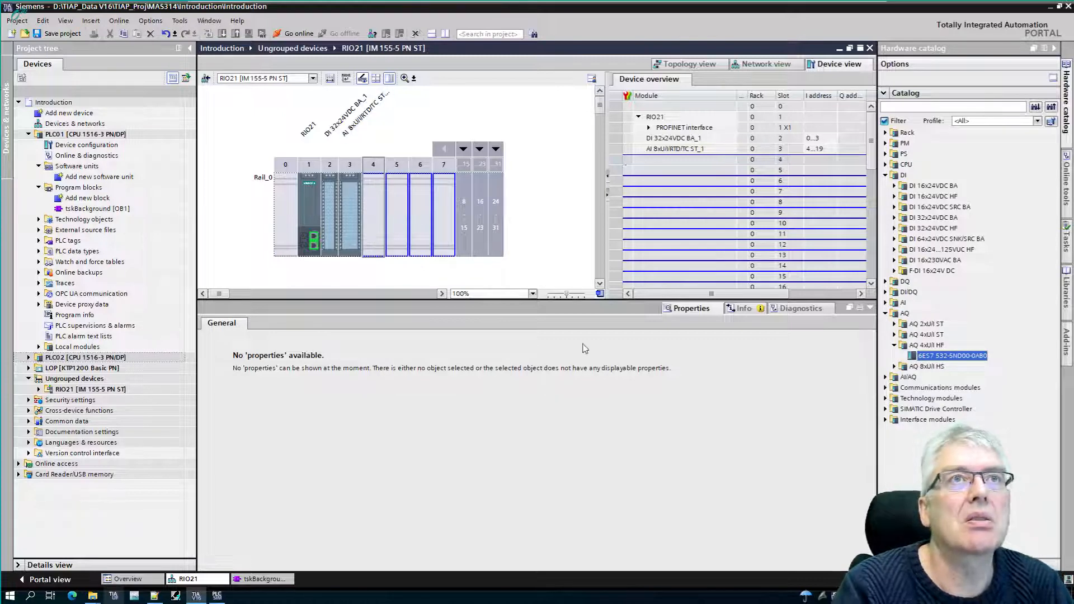
- Duplicate the RIO21 station in the network view, placing the copy just to the right of the original
click(755, 67)
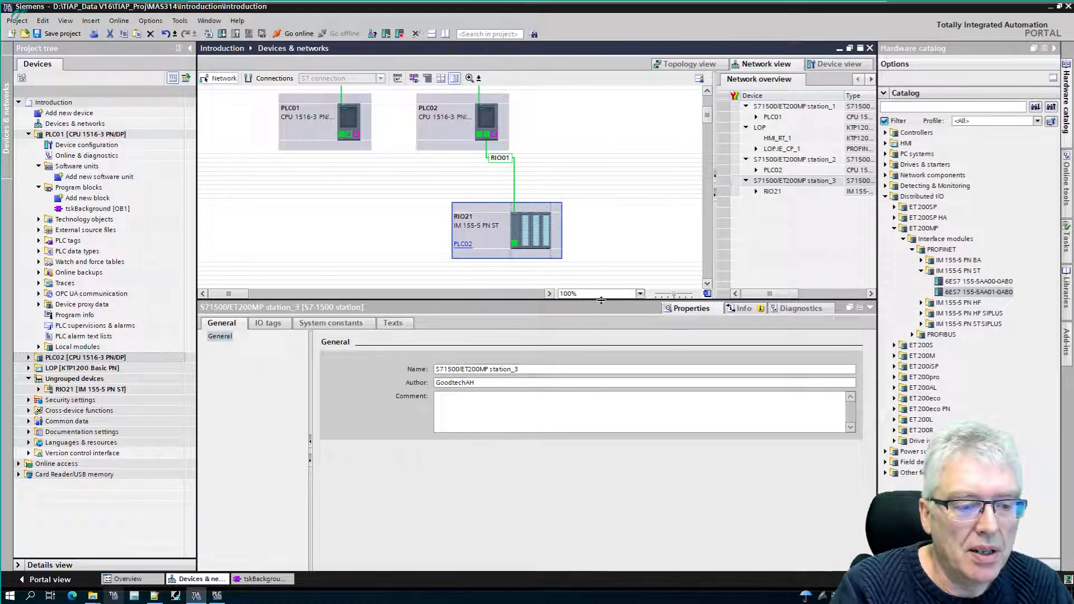
drag(600, 300, 597, 427)
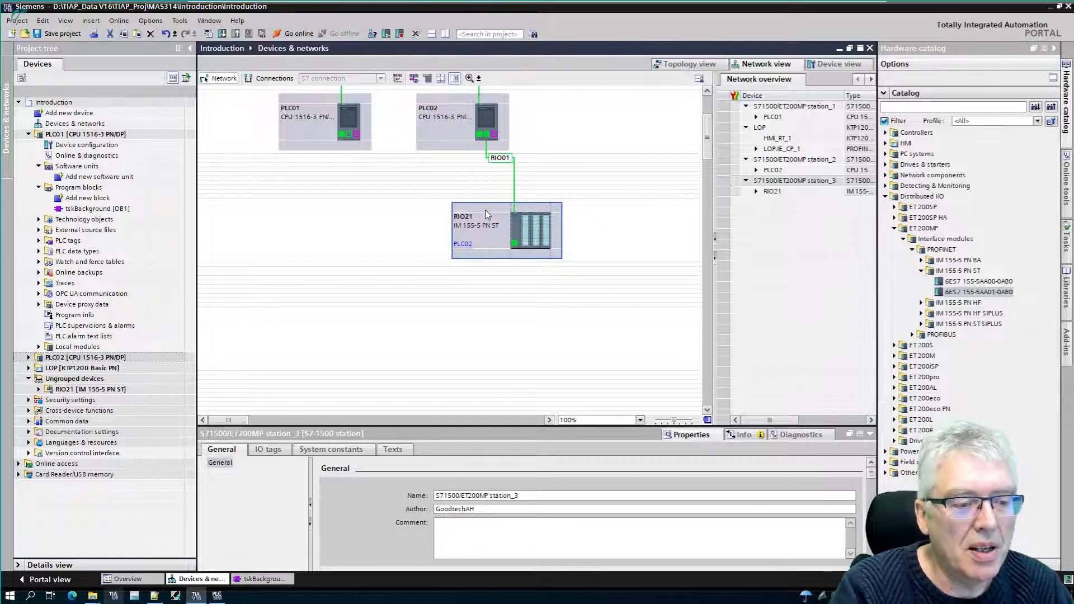
drag(487, 214, 626, 213)
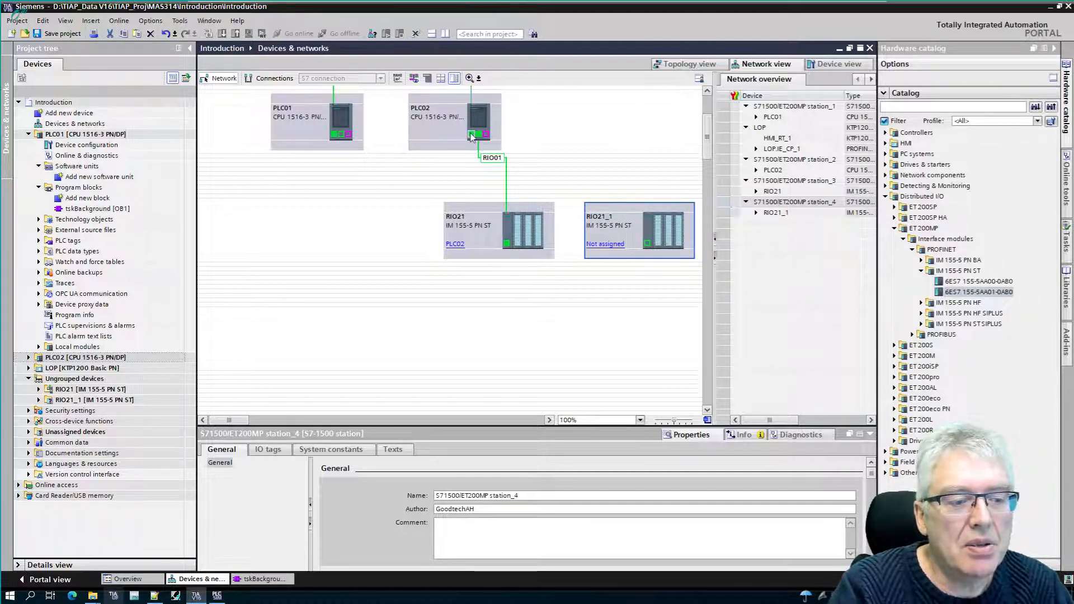
- Rename the copied remote I/O station RIO22
click(617, 216)
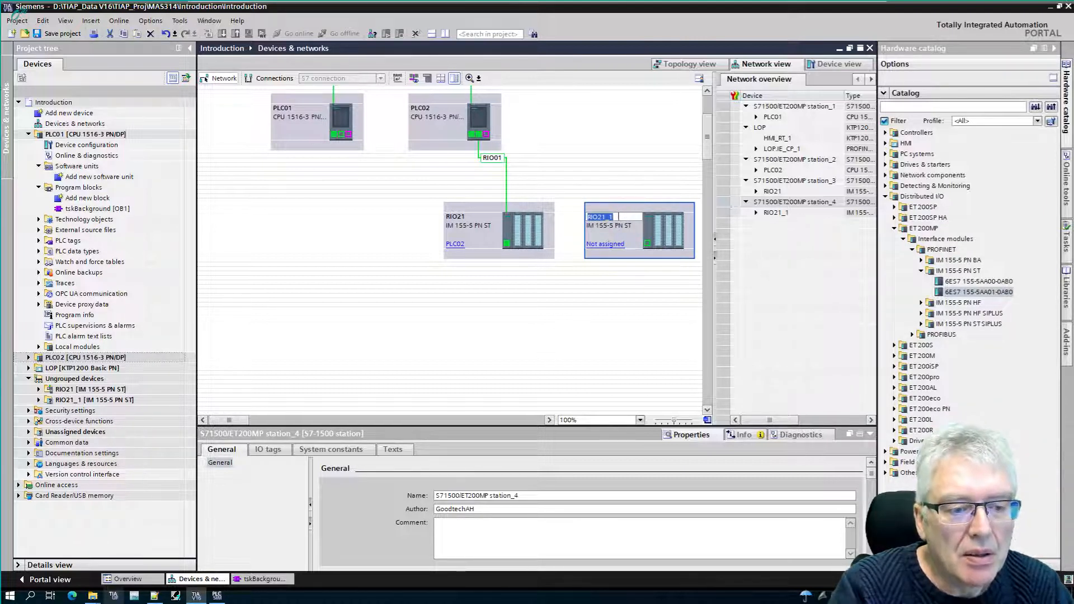
click(599, 217)
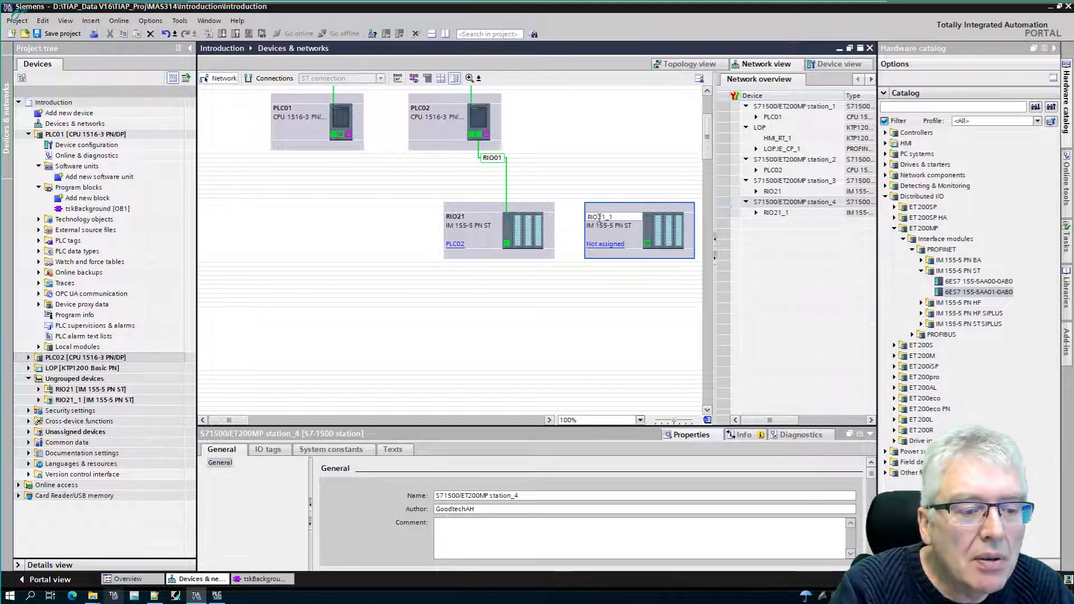
drag(598, 217, 620, 217)
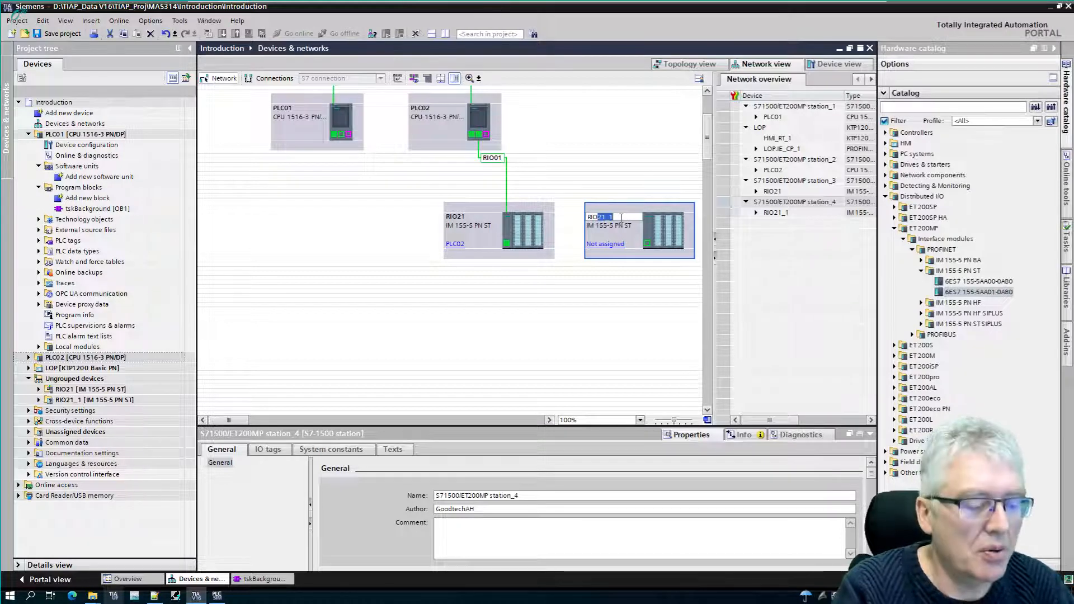
text(2)
key(Return)
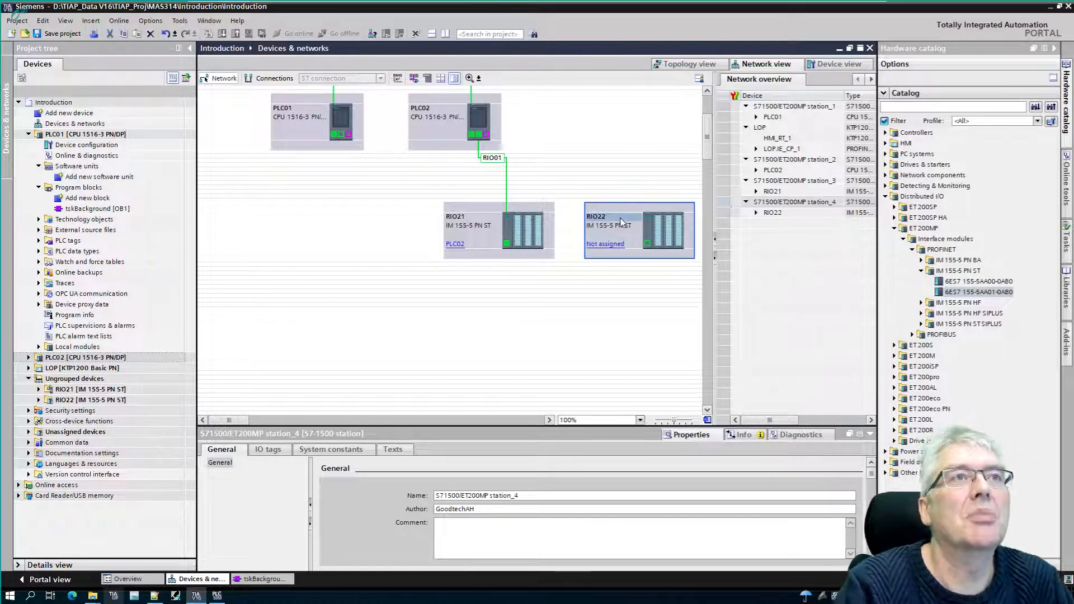
- Network RIO22's PROFINET interface with PLC02 on subnet RIO01, modifying its address to the next free one of the subnet
click(506, 244)
drag(507, 246, 584, 277)
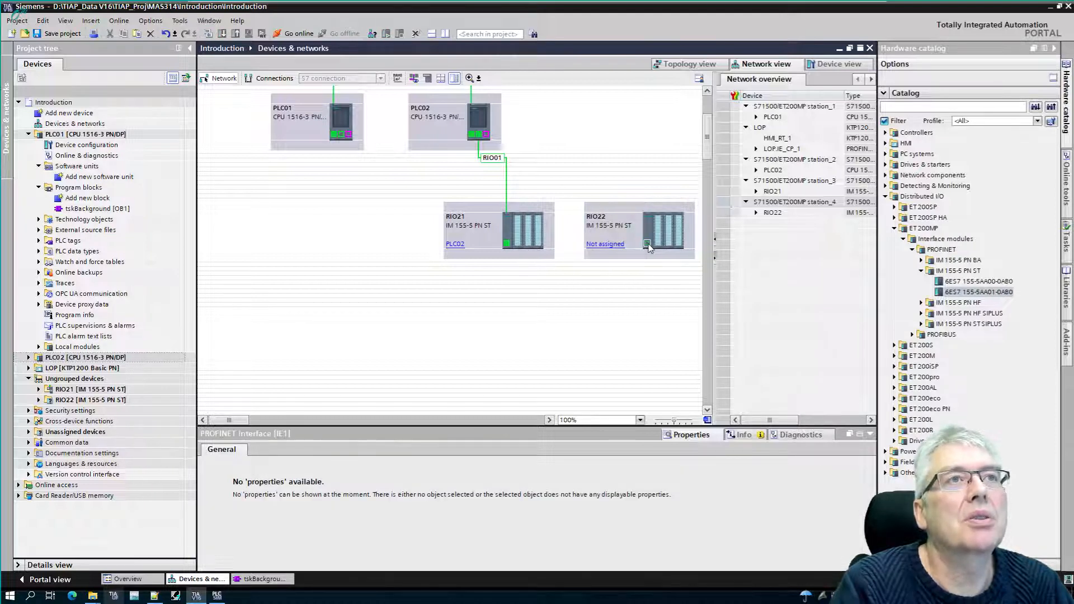
drag(647, 245, 479, 138)
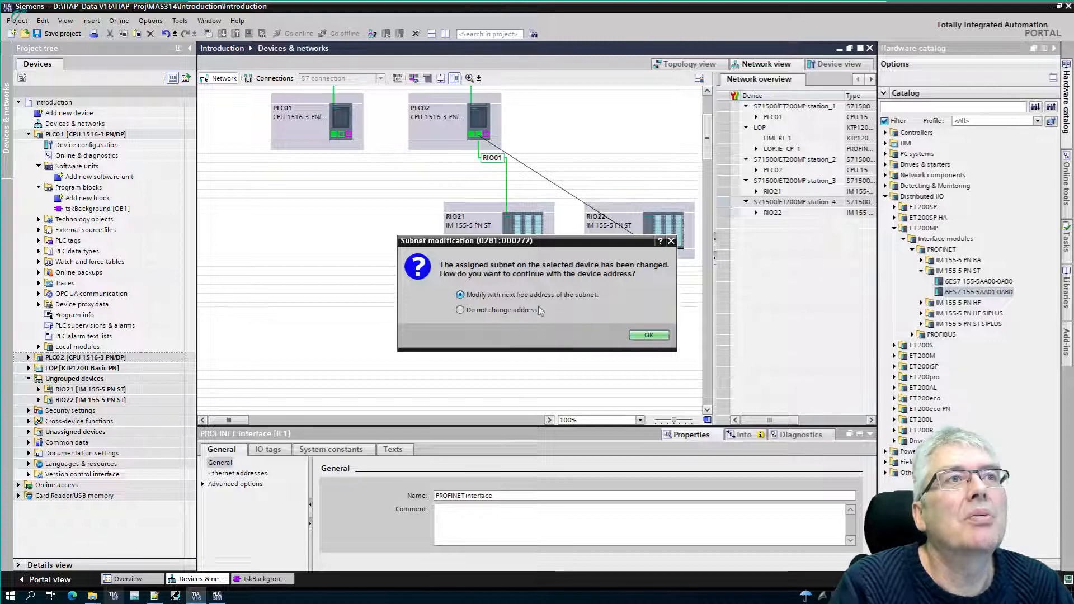
click(649, 335)
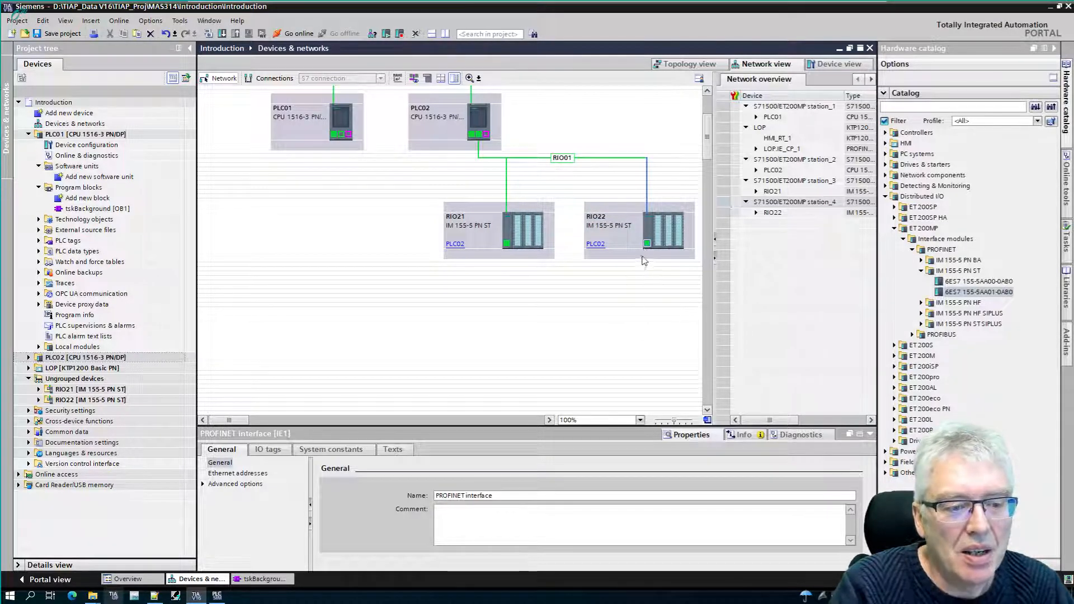
- Check the subnet and IP address of RIO22's PROFINET interface, and return to the network view showing both remote I/O stations
double_click(619, 241)
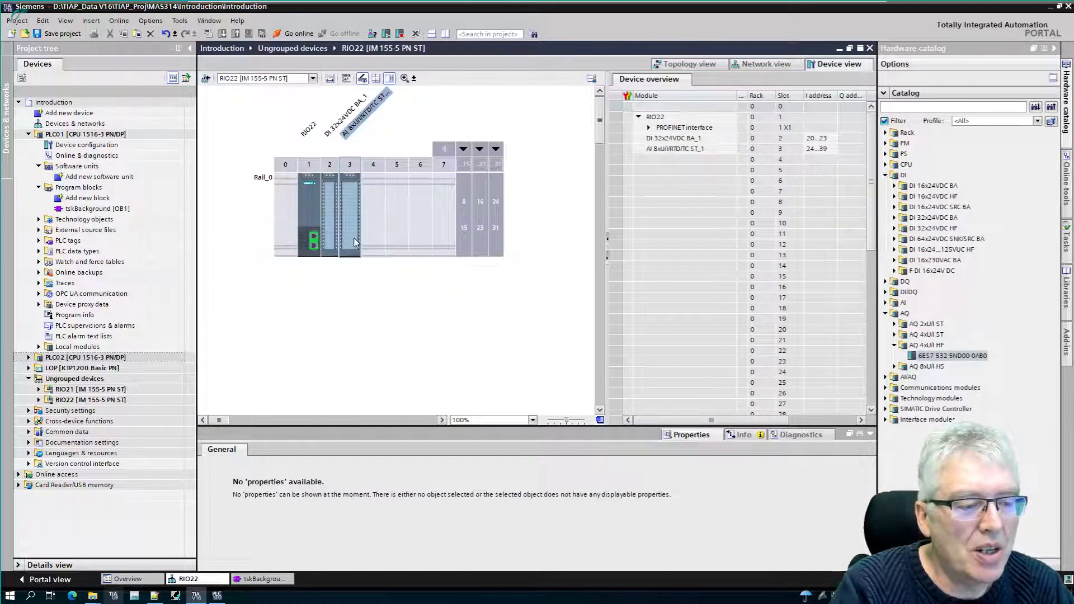
click(314, 243)
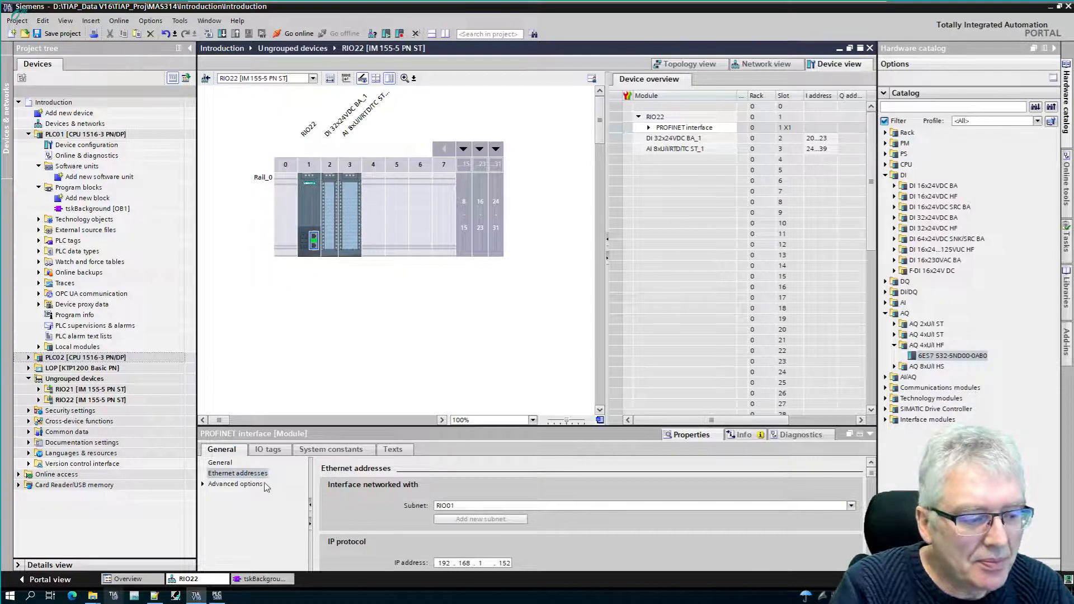
scroll(679, 540, down, 2)
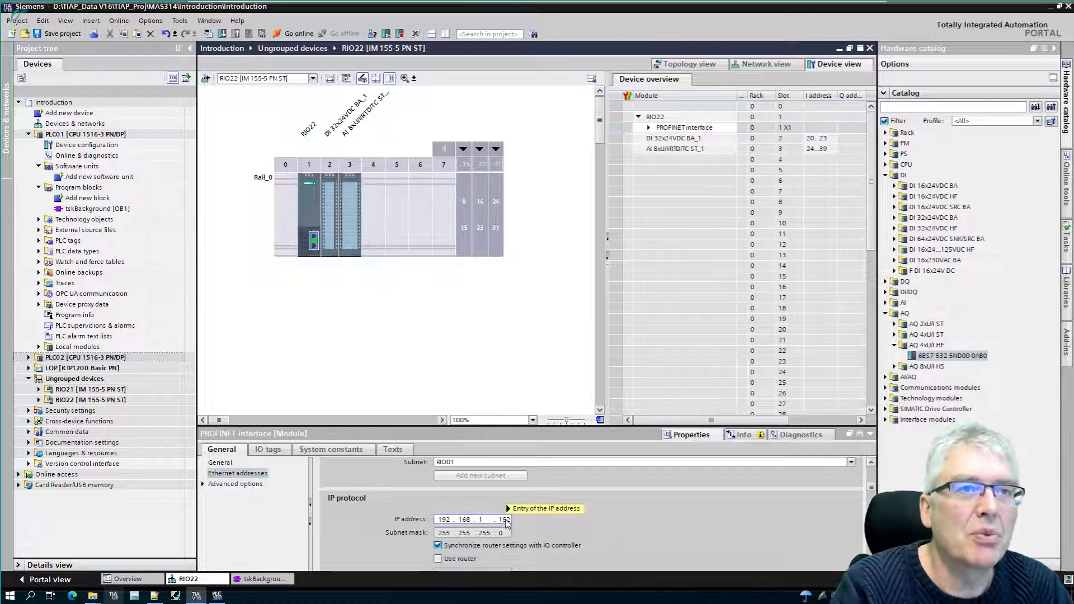
mouse_move(506, 522)
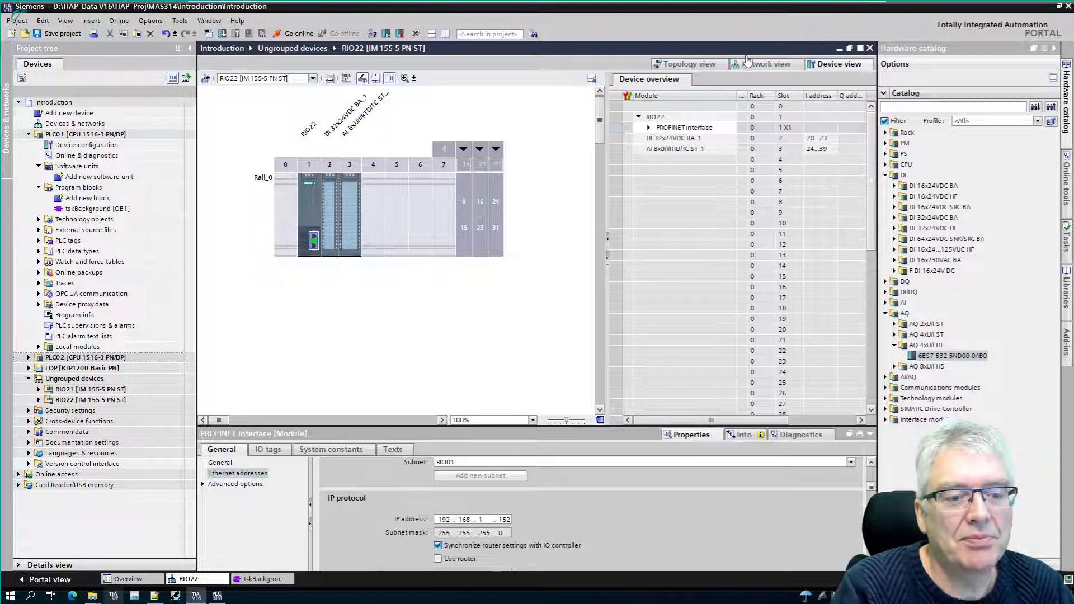
click(764, 65)
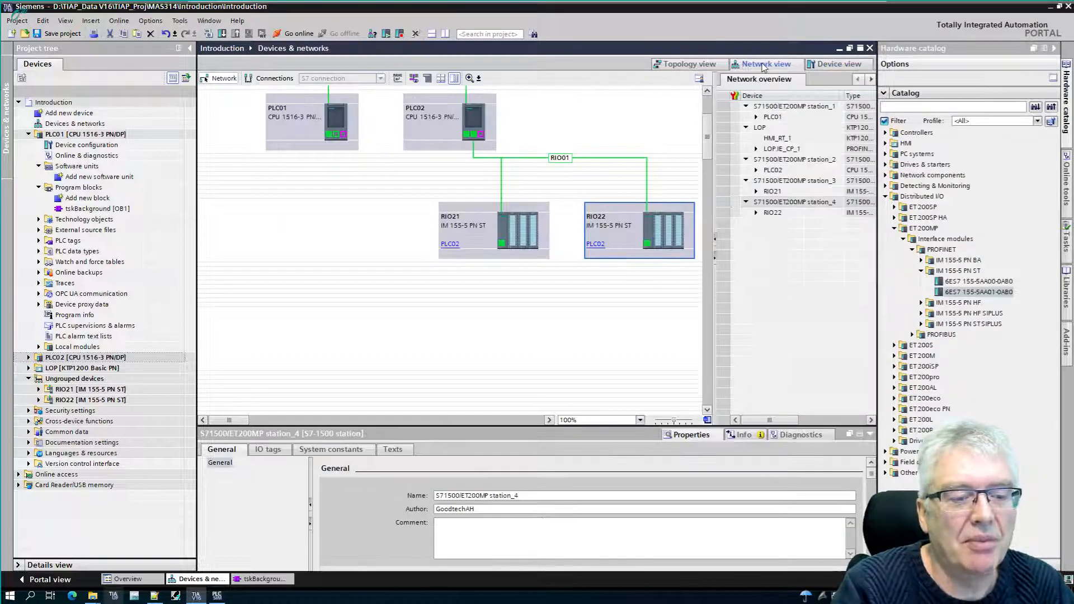
click(411, 420)
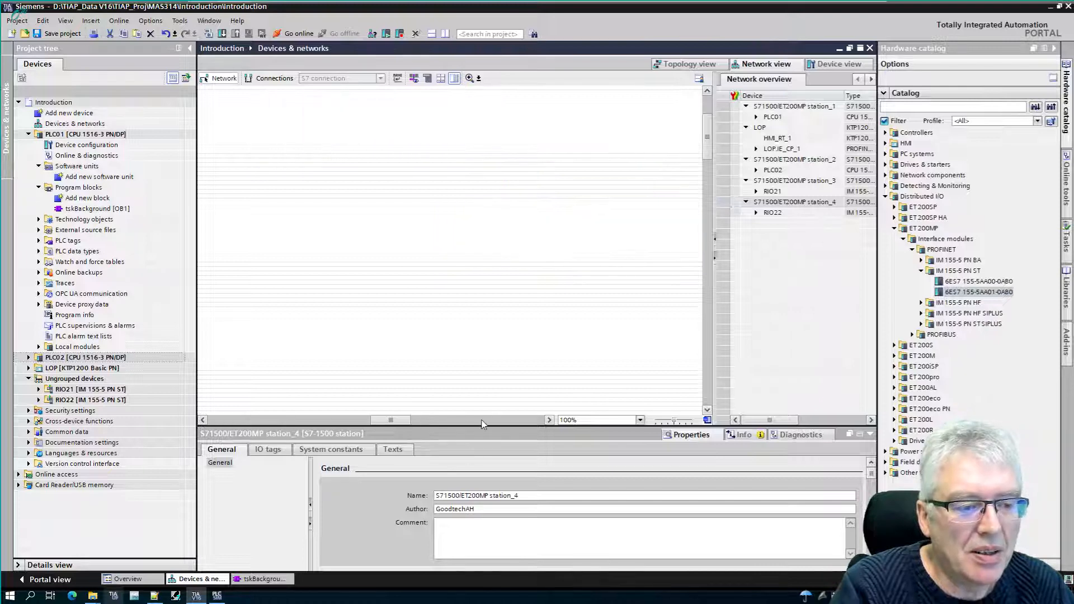
drag(393, 424, 229, 420)
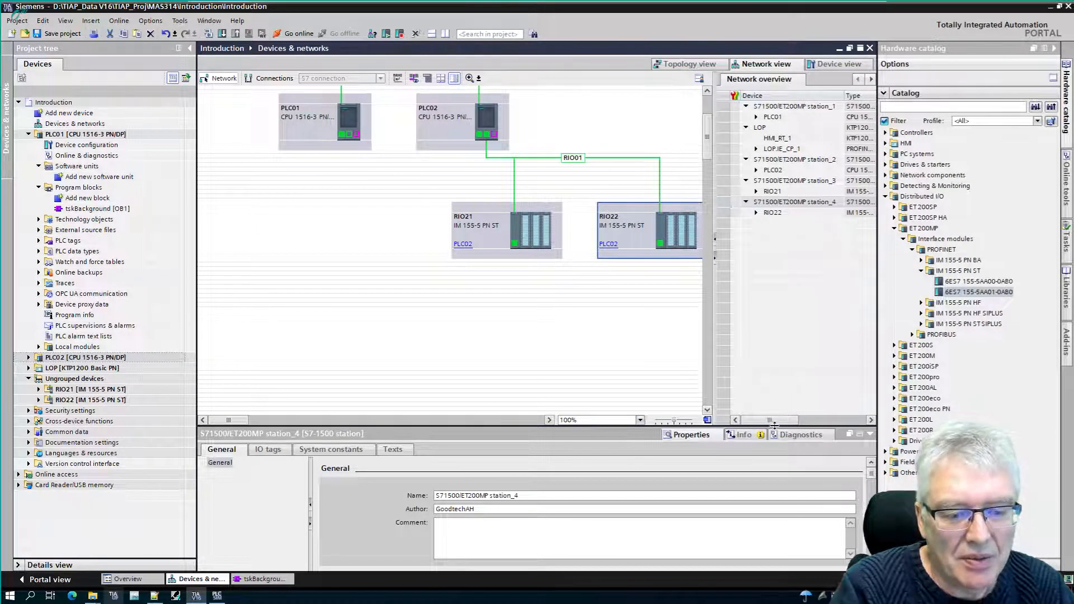
drag(713, 210, 750, 193)
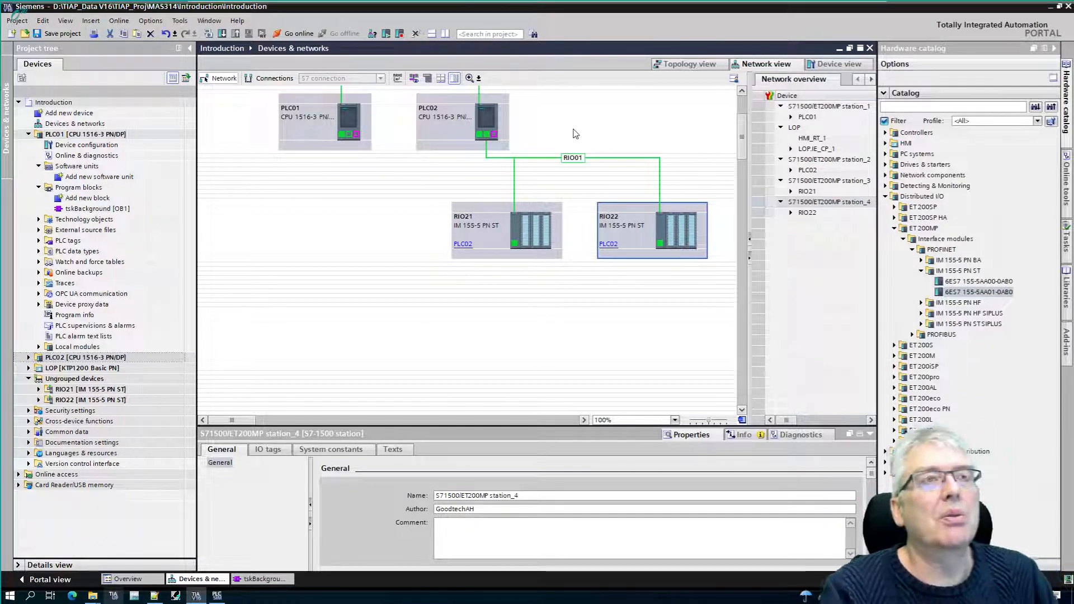
- Interconnect LOP's port with port X2 P1 of PLC01 in the topology view
click(696, 65)
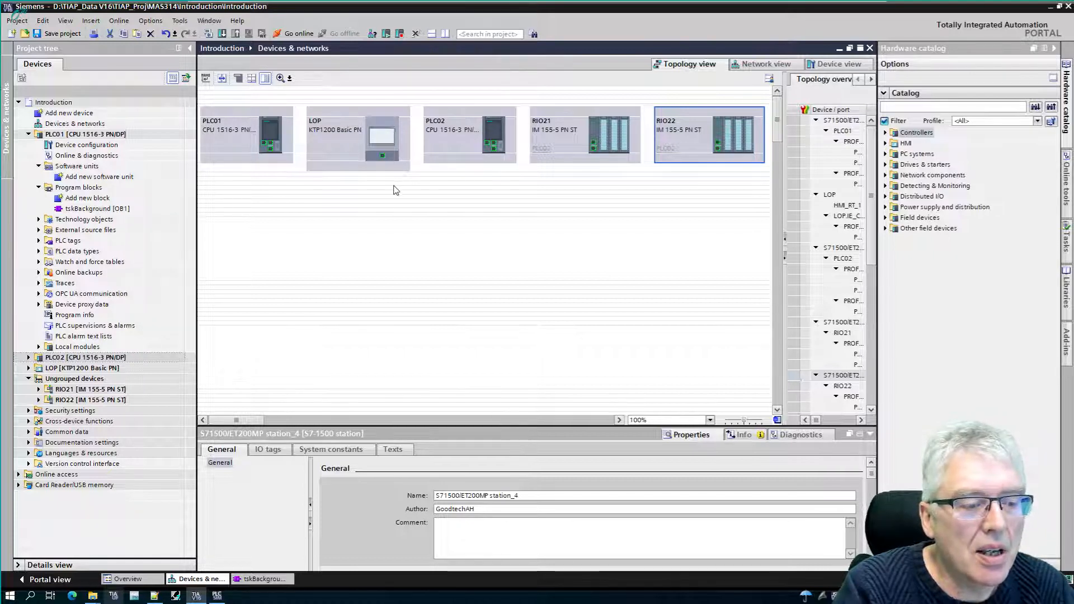
click(382, 156)
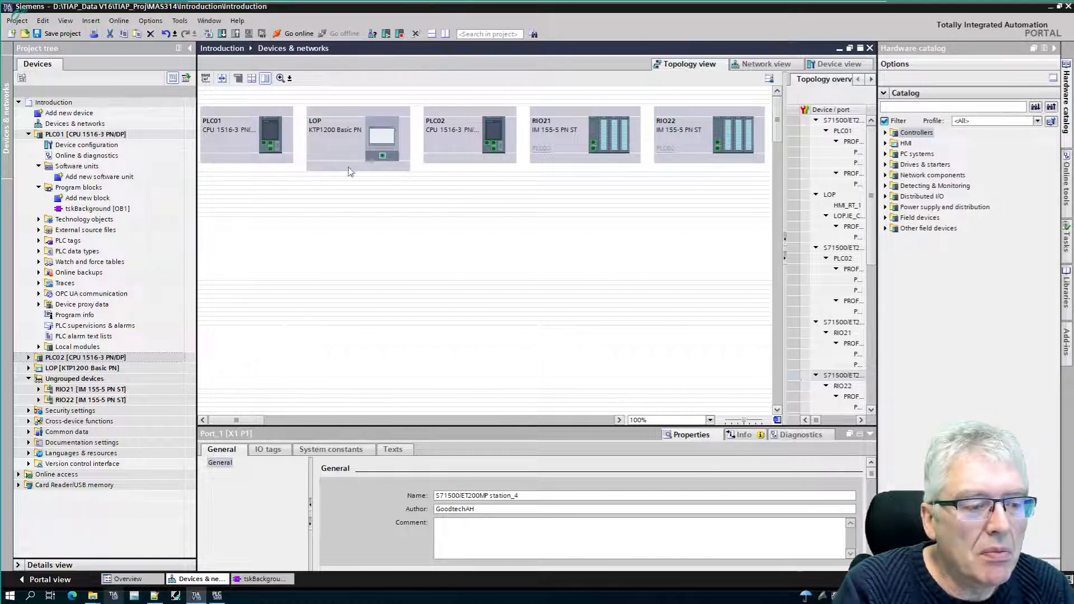
drag(347, 170, 266, 147)
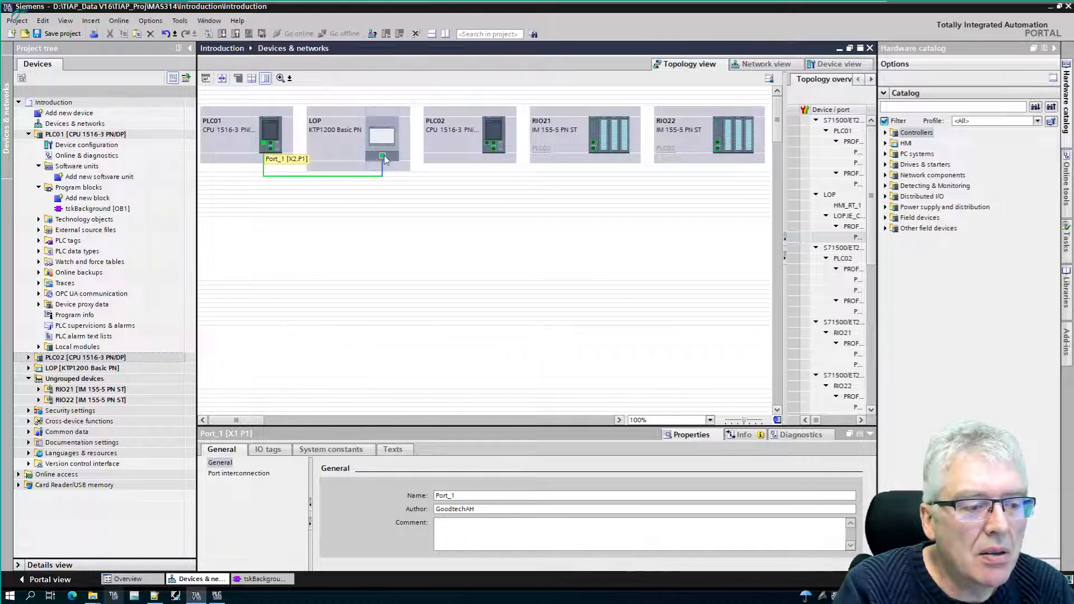
- In the topology view, interconnect LOP's port with PLC02, and link PLC02, RIO21 and RIO22 in a ring back to PLC02
drag(383, 157, 594, 150)
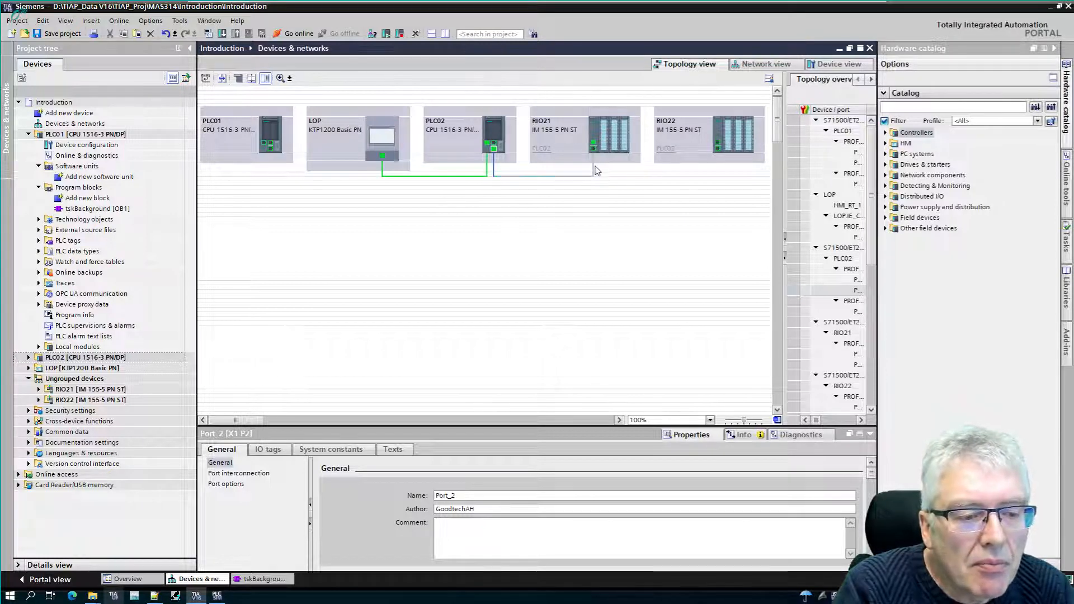
drag(593, 152, 719, 148)
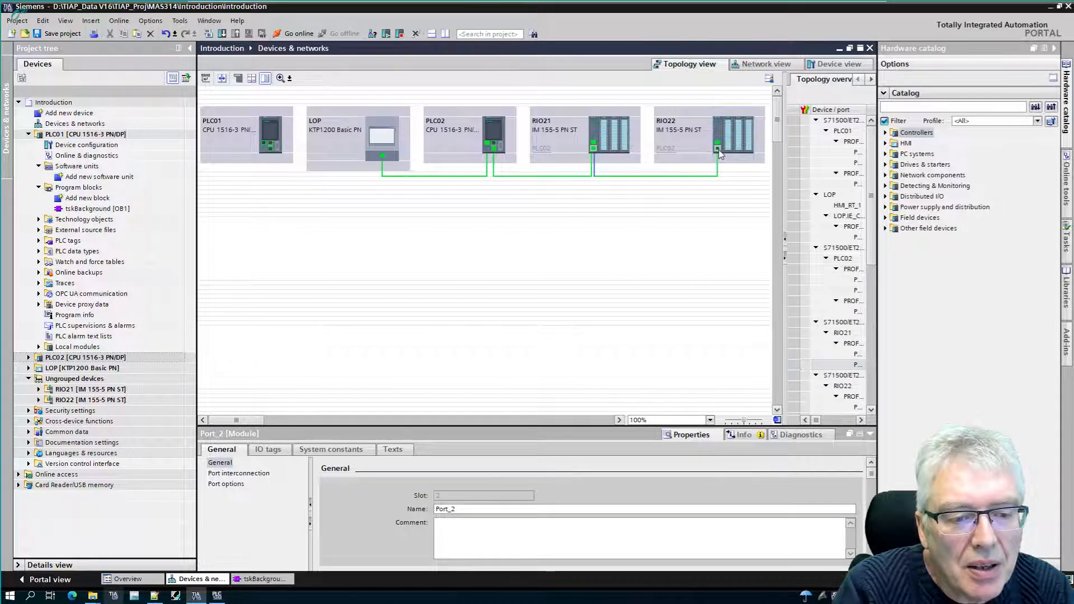
drag(718, 151, 495, 148)
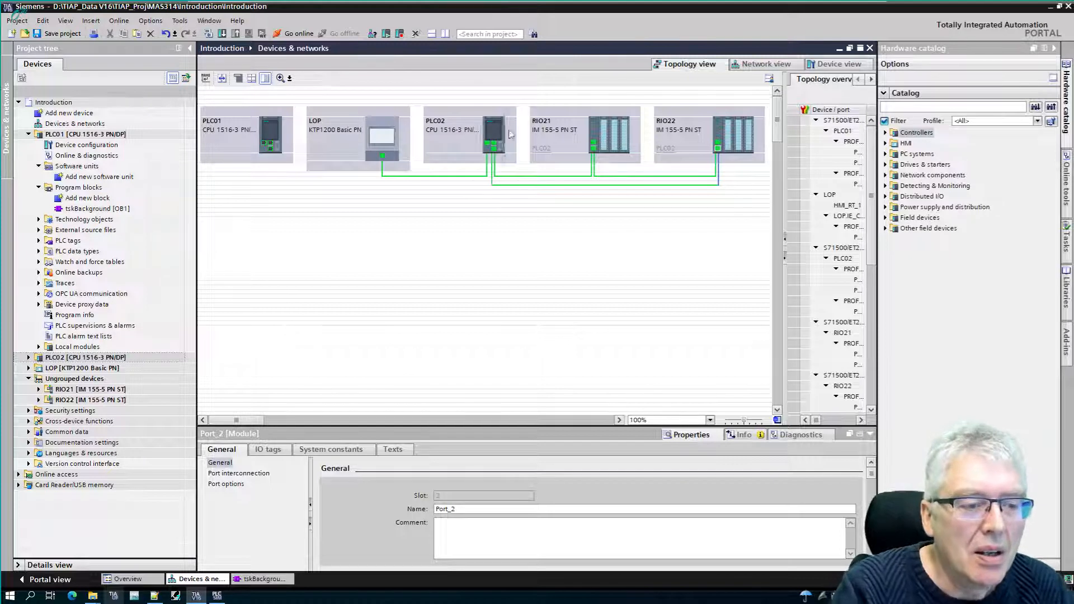
- Rearrange the topology with RIO21 below PLC02 and RIO22 to the right of RIO21
drag(578, 130, 493, 228)
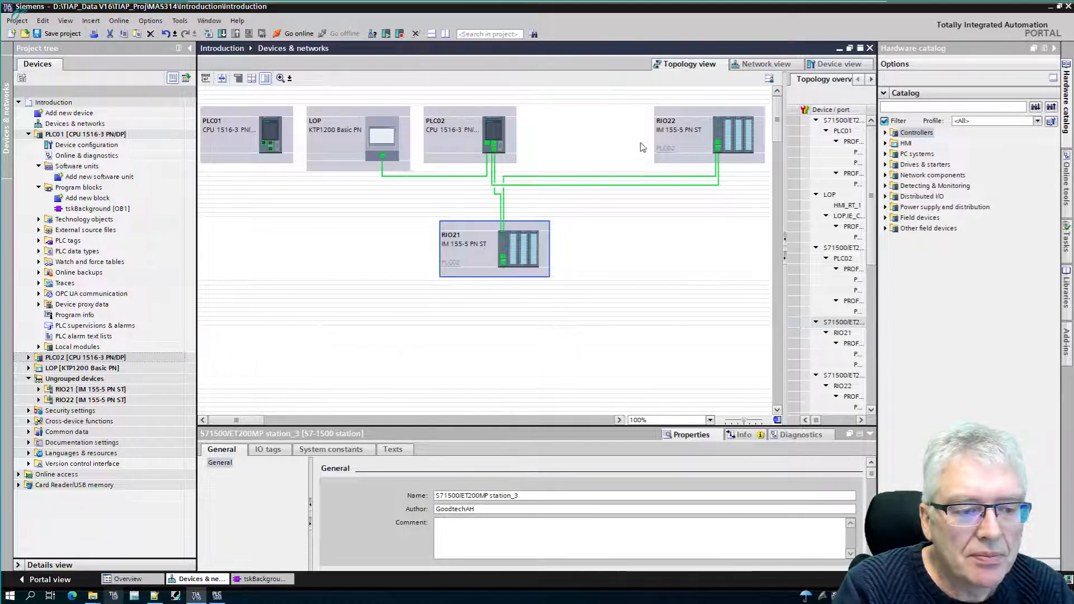
drag(687, 113, 469, 335)
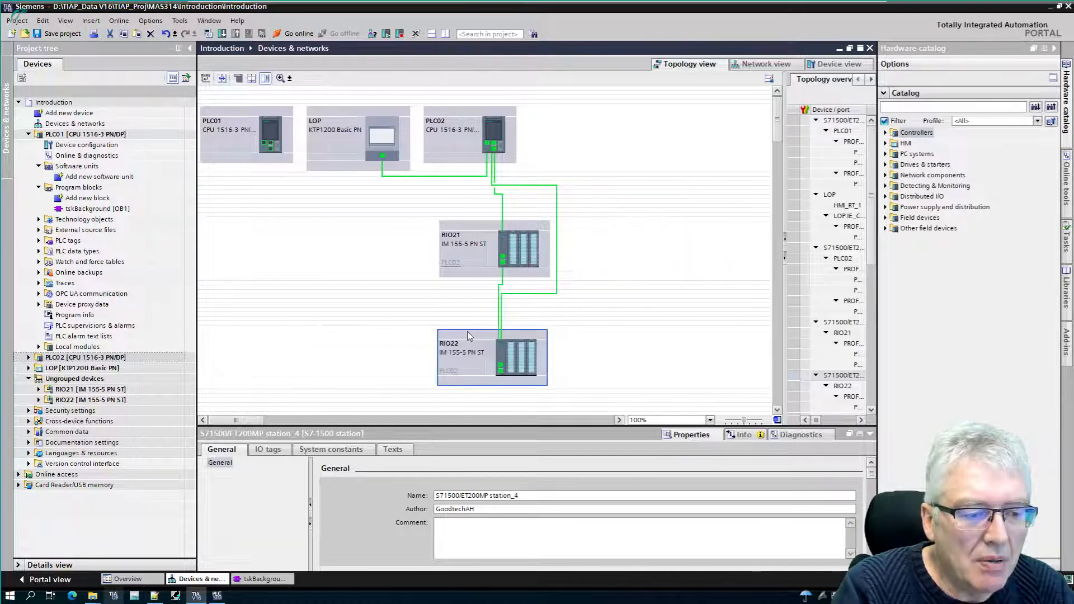
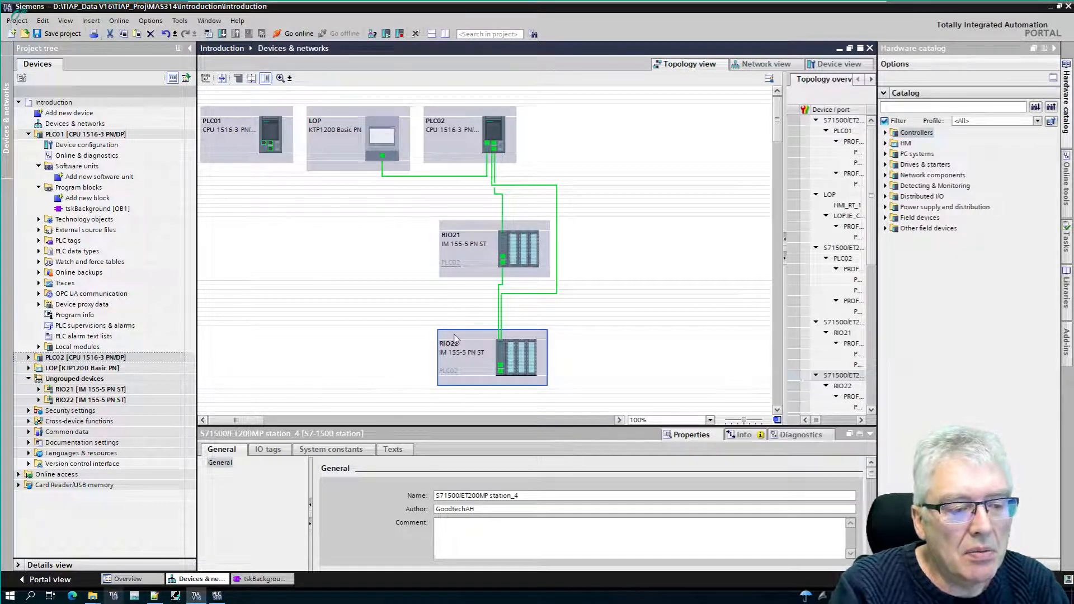
drag(455, 337, 627, 282)
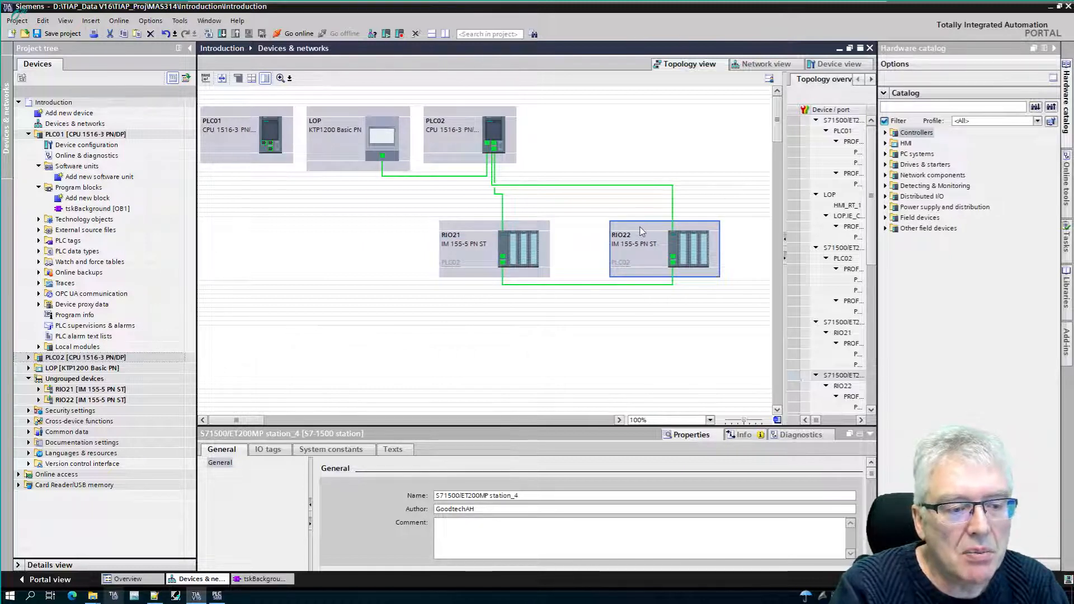
drag(642, 232, 692, 229)
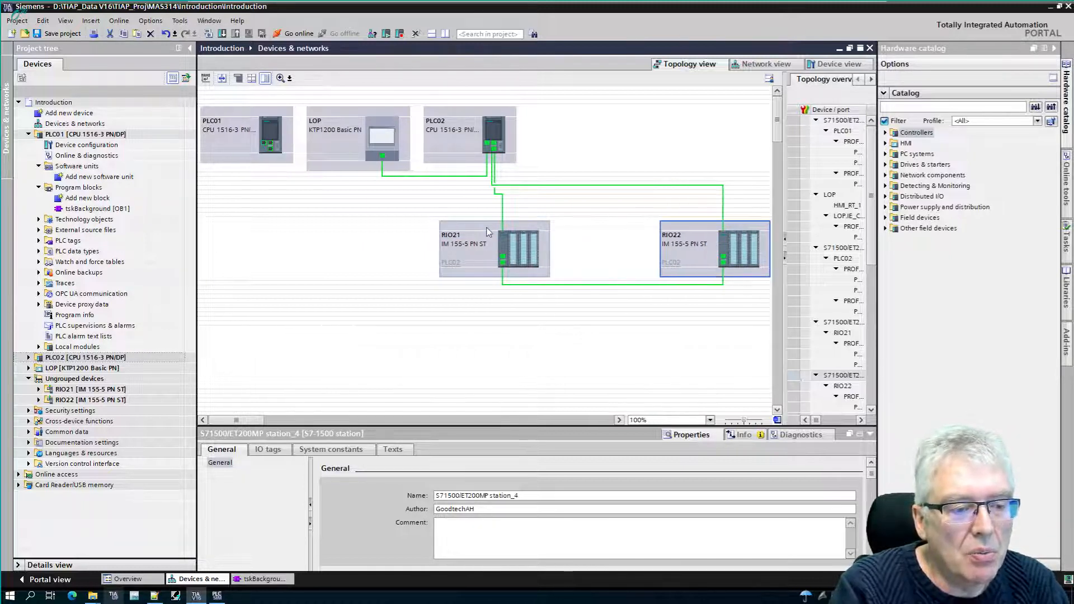
- Rearrange the topology with LOP above PLC01 and PLC02 side by side, and RIO21 and RIO22 in a row below them
drag(487, 232, 545, 232)
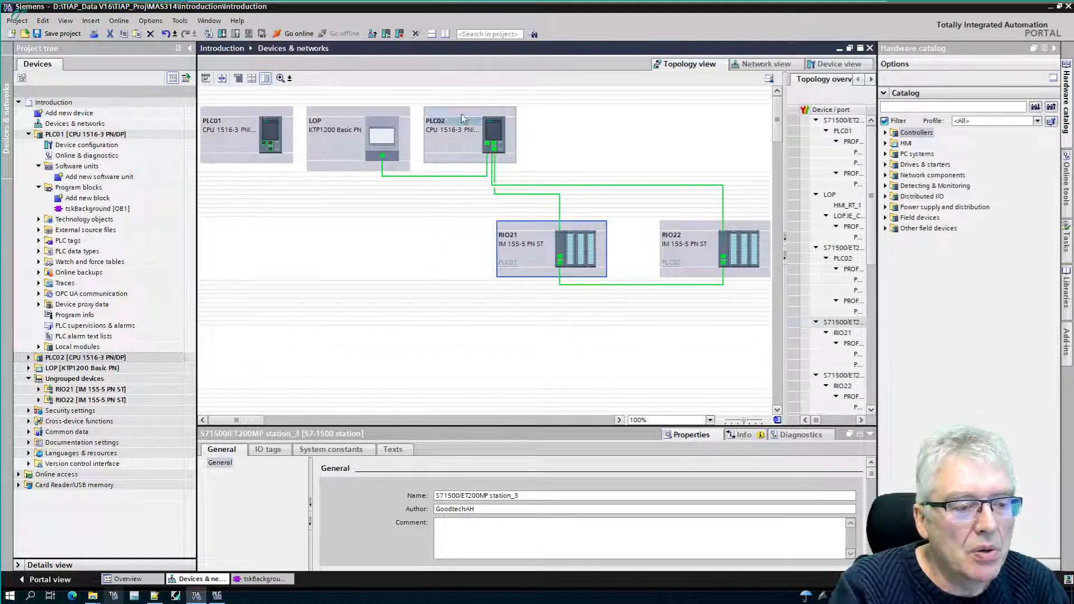
drag(462, 119, 391, 229)
click(240, 112)
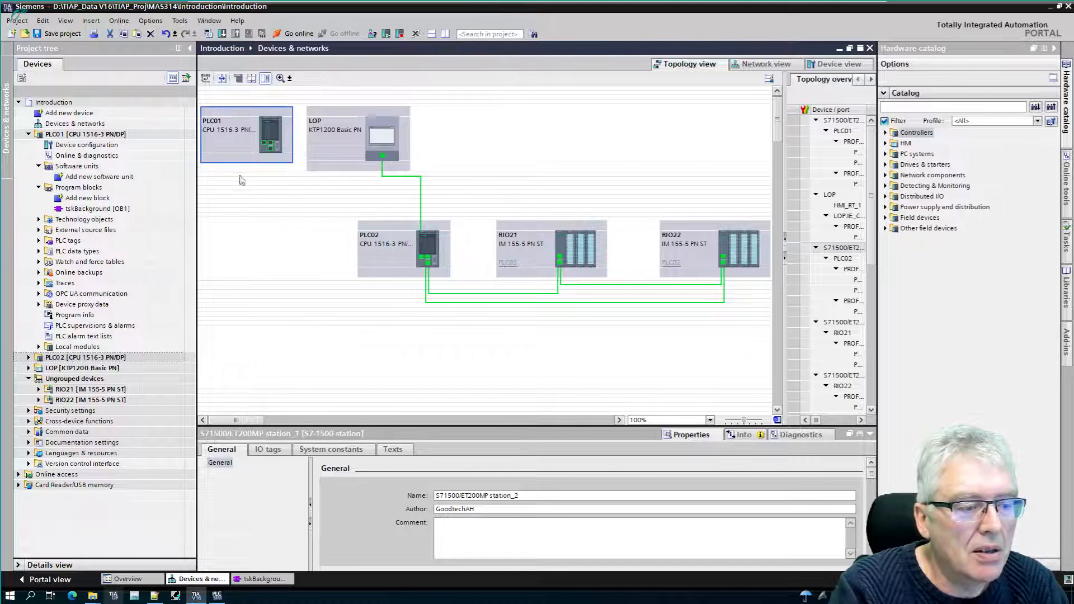
drag(241, 180, 249, 227)
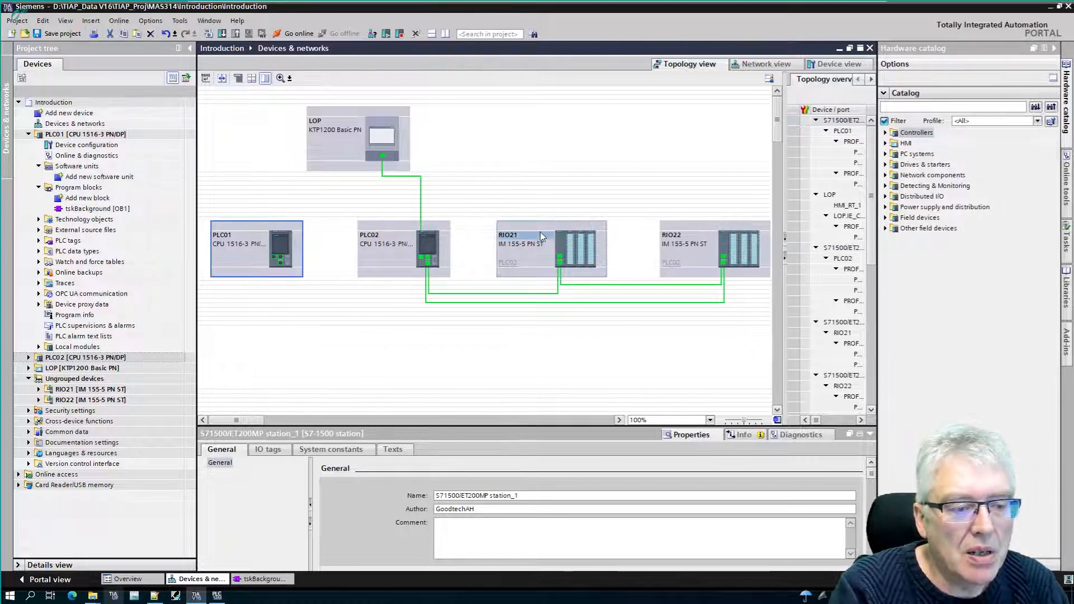
drag(539, 234, 510, 339)
drag(716, 228, 695, 343)
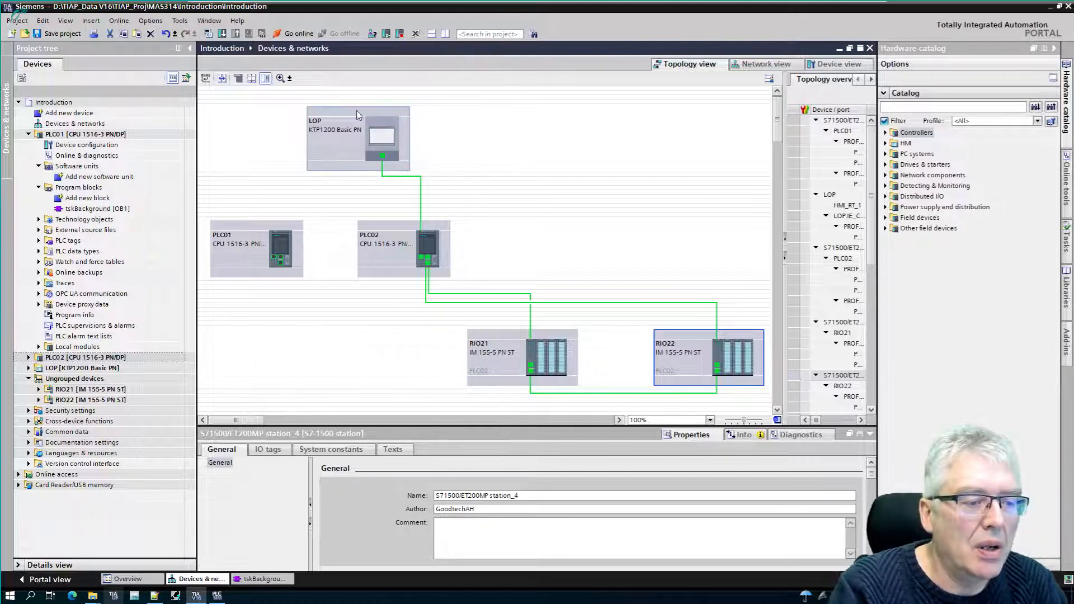
drag(355, 115, 434, 119)
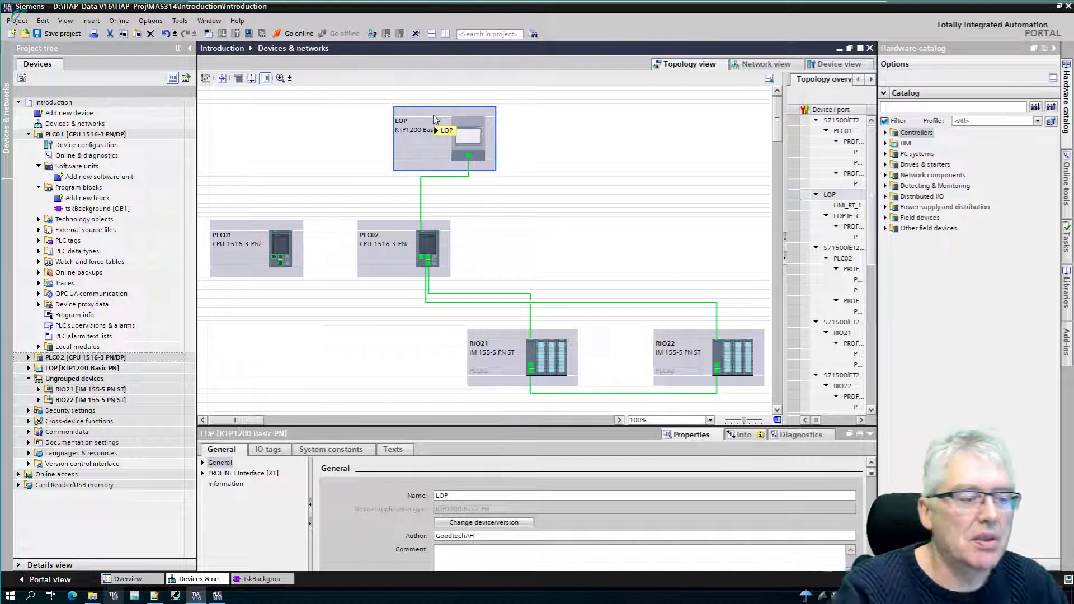
- Interconnect LOP's port with port X2 P1 of PLC01, and switch the link back to port X2 P1 of PLC02
click(276, 260)
drag(276, 260, 470, 160)
click(529, 218)
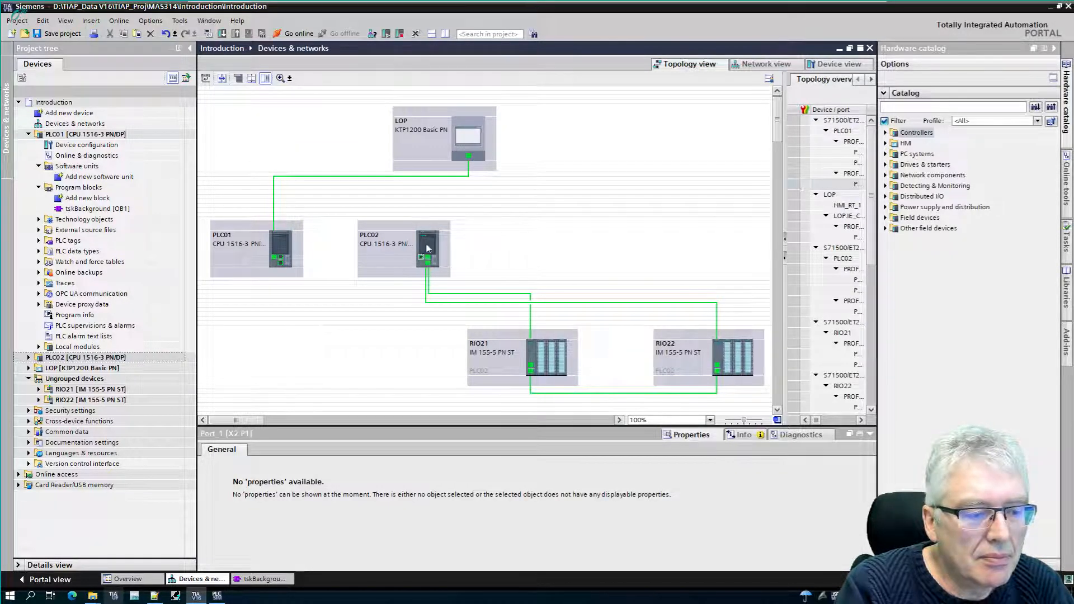
drag(422, 260, 471, 160)
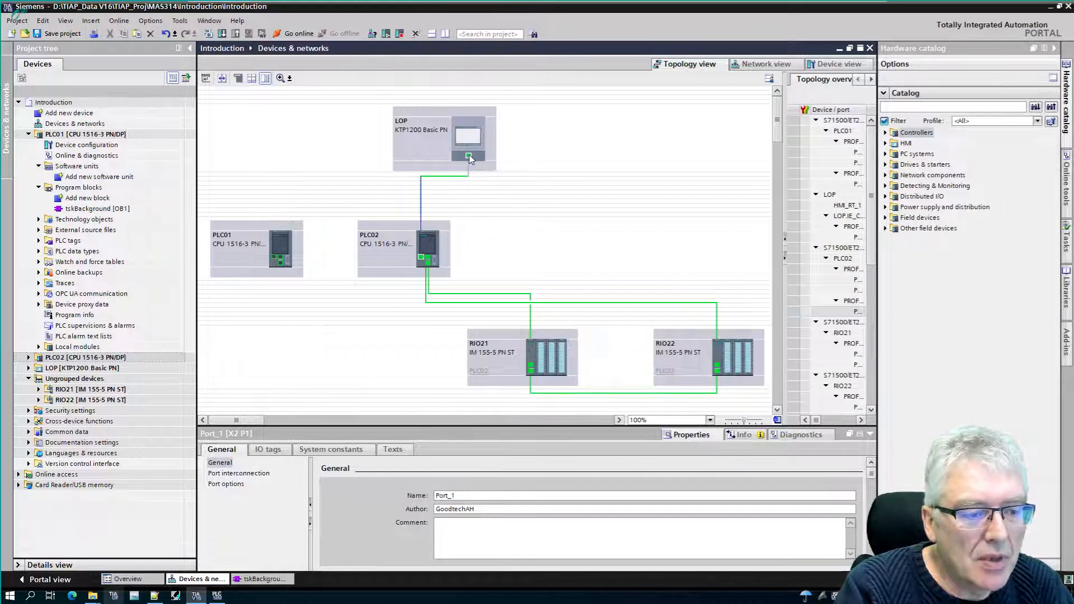
click(477, 212)
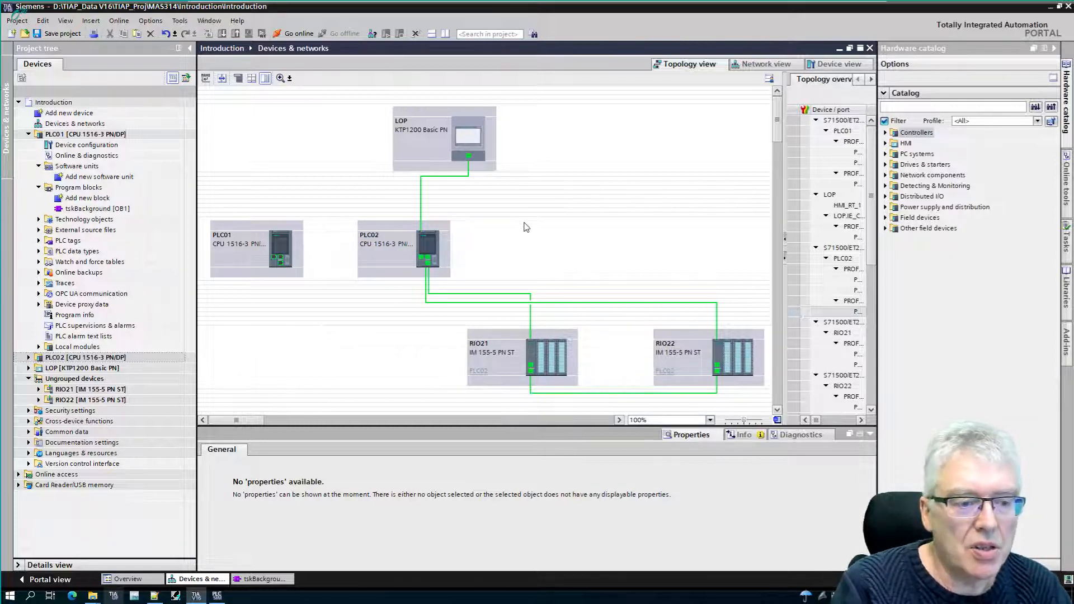
- Review the device connections in the network view, compile PLC02, and enlarge the message area to read all compile messages
click(767, 65)
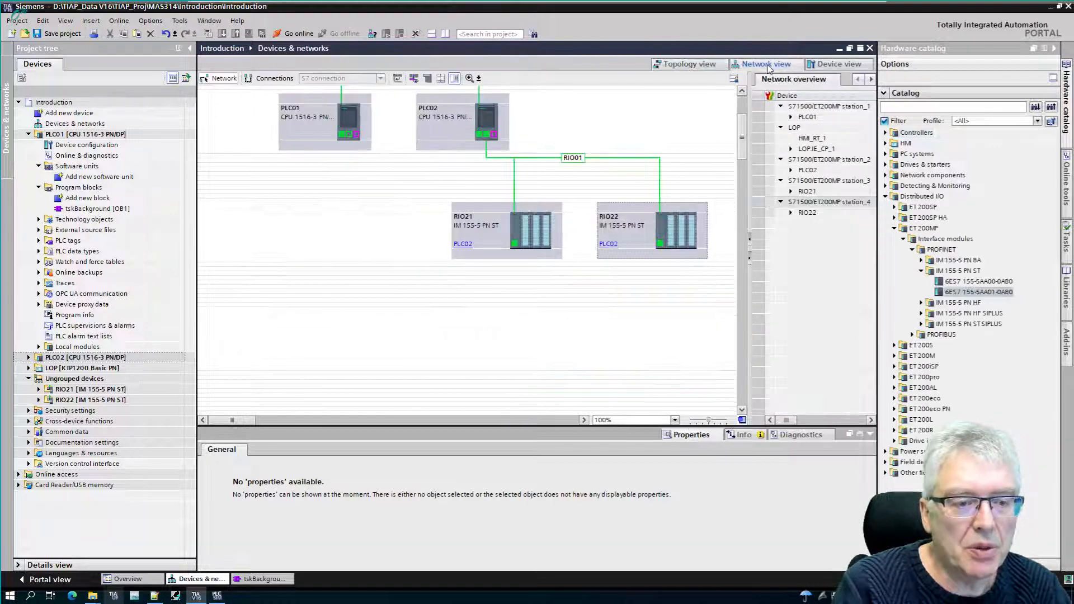
scroll(630, 288, up, 3)
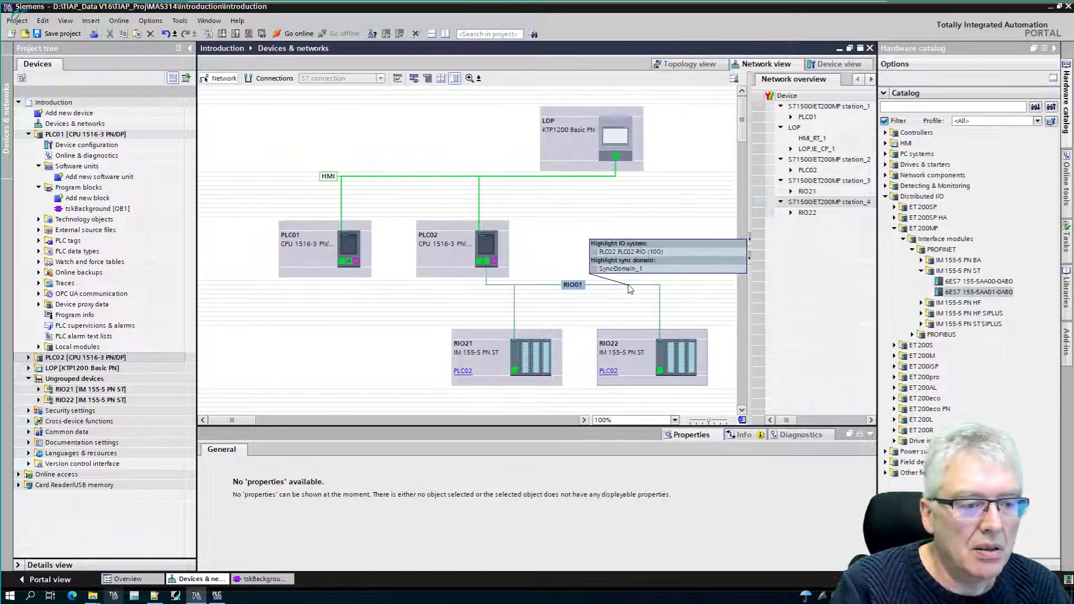
scroll(630, 288, down, 1)
scroll(626, 288, up, 1)
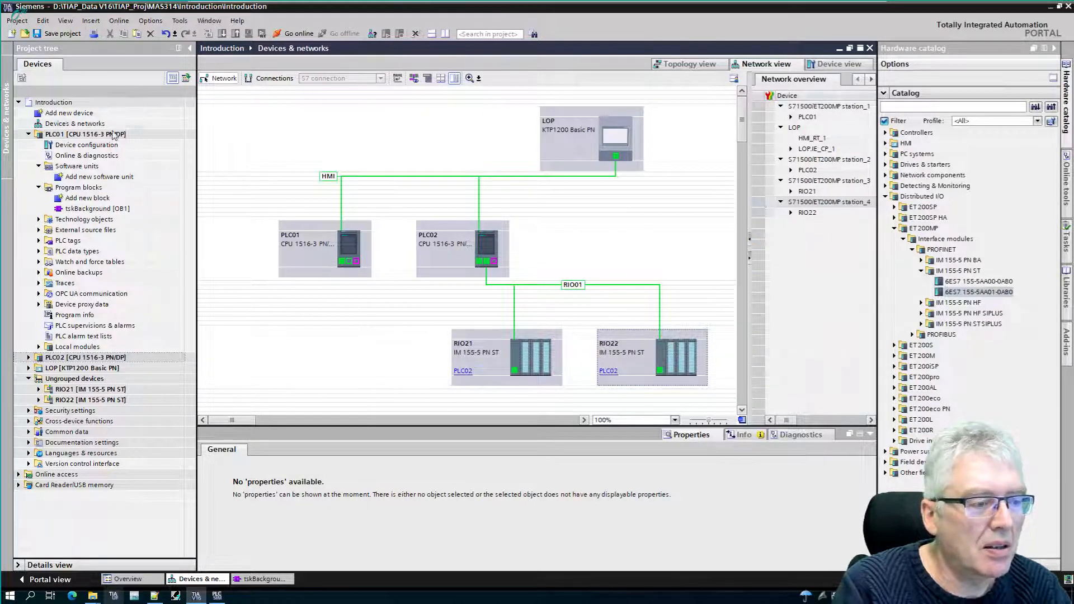
click(78, 135)
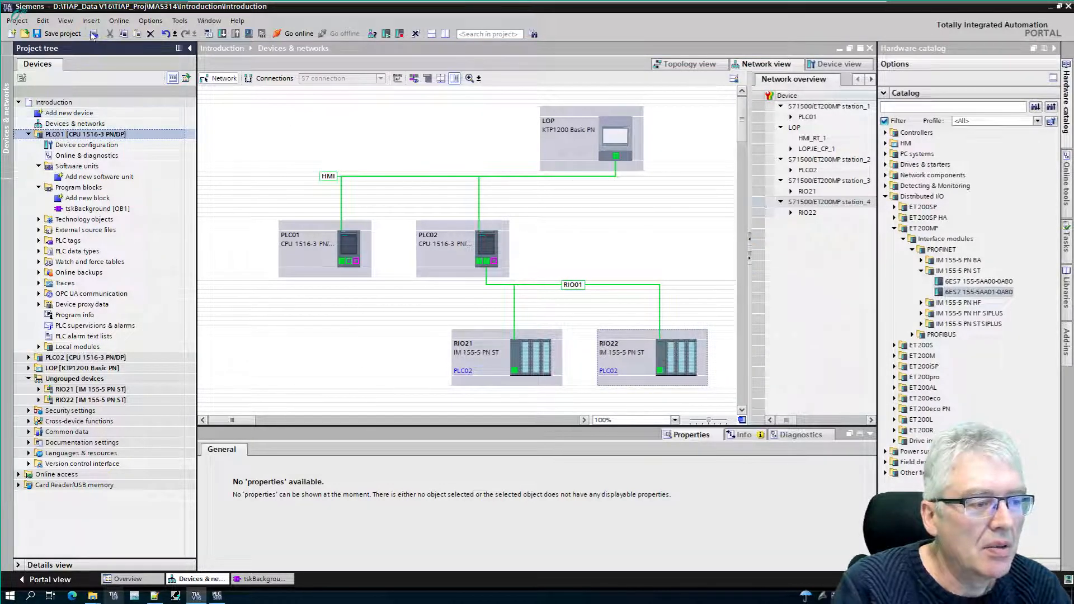
click(66, 358)
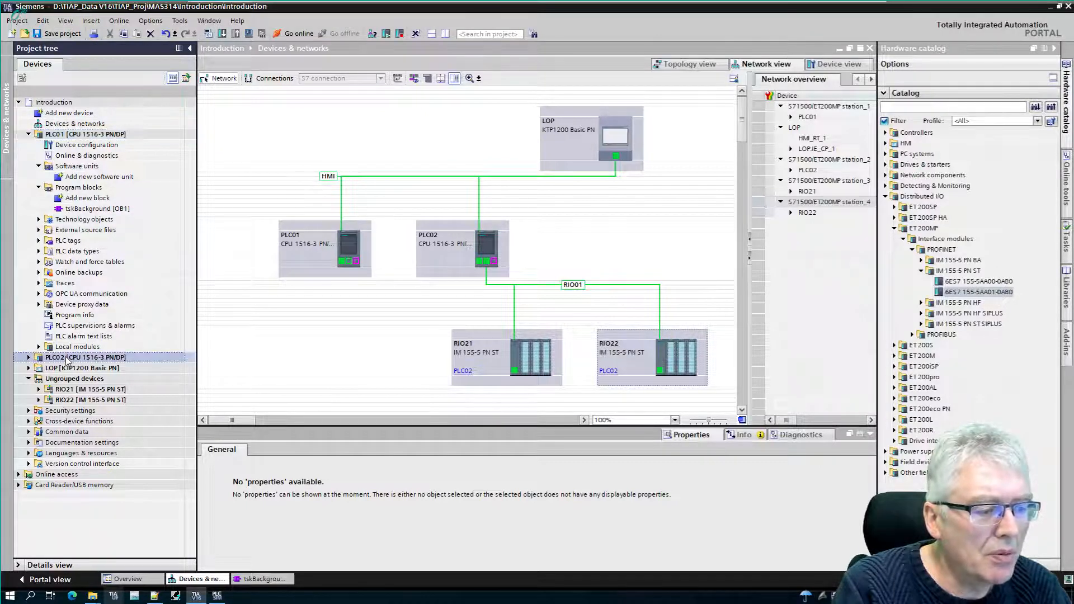
click(209, 34)
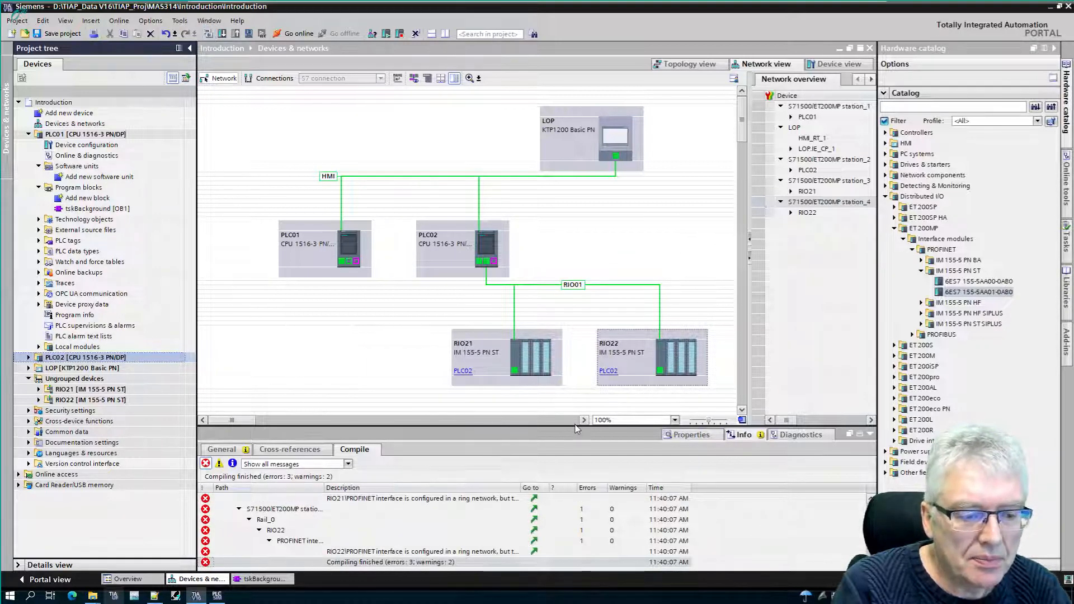
drag(575, 426, 562, 307)
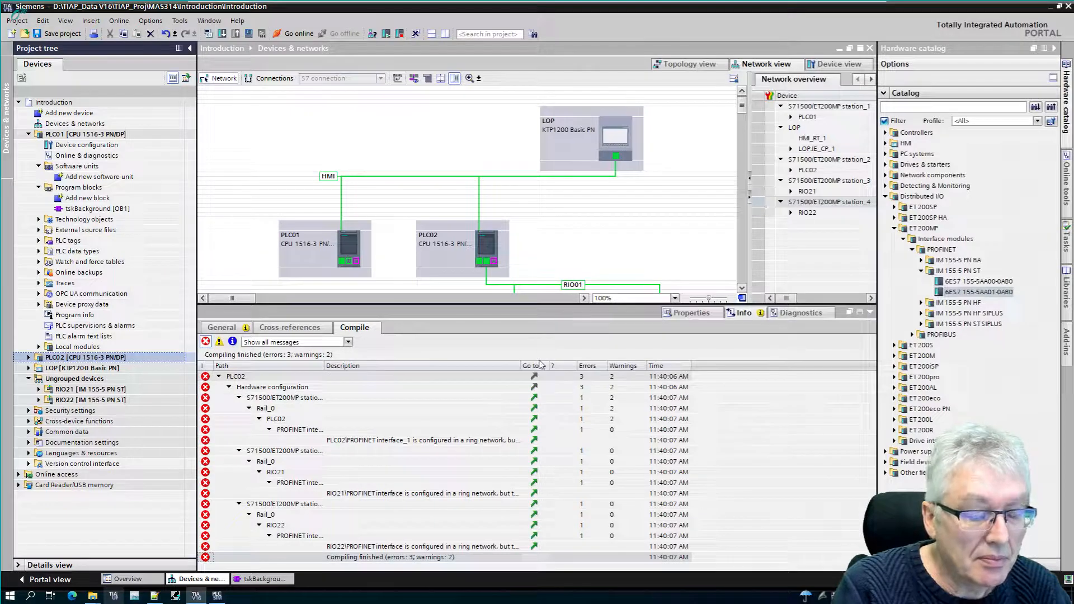
mouse_move(437, 3)
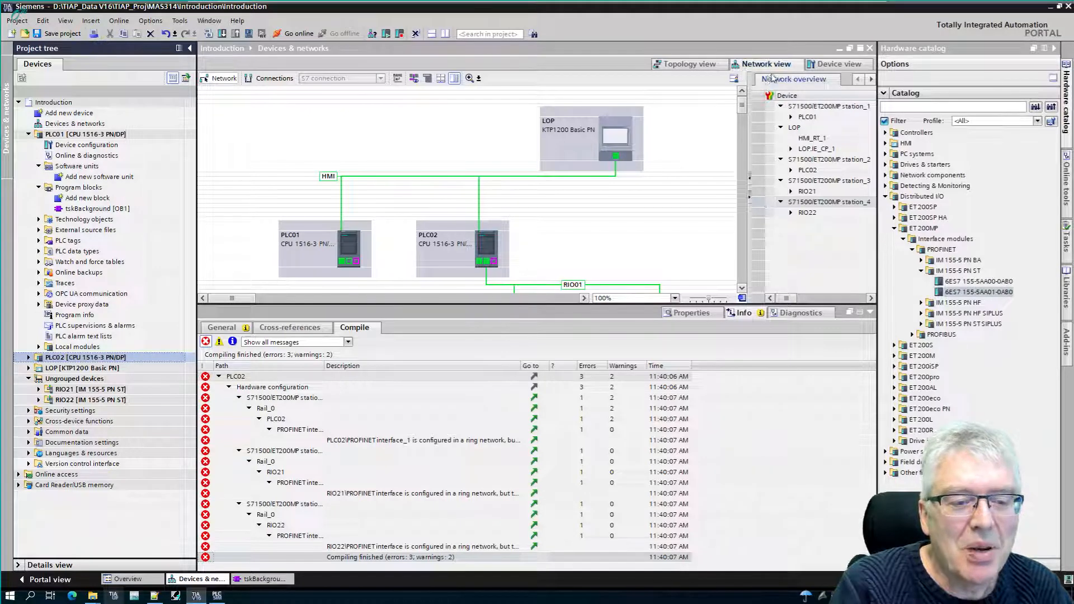
- Delete the port interconnection between PLC02 and RIO22 in the topology view to open the ring
click(709, 68)
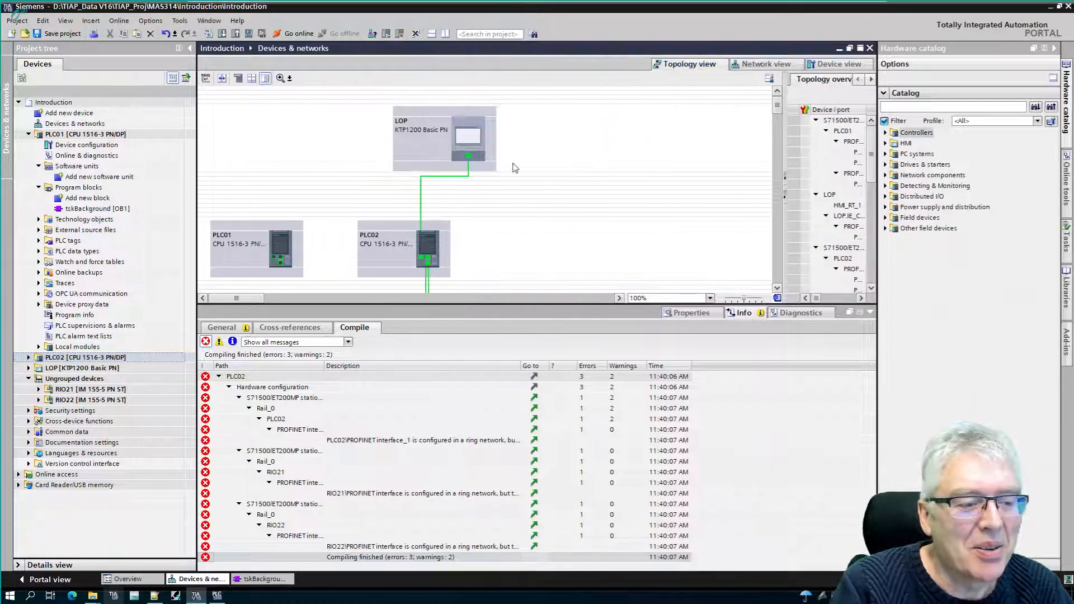
scroll(515, 167, down, 3)
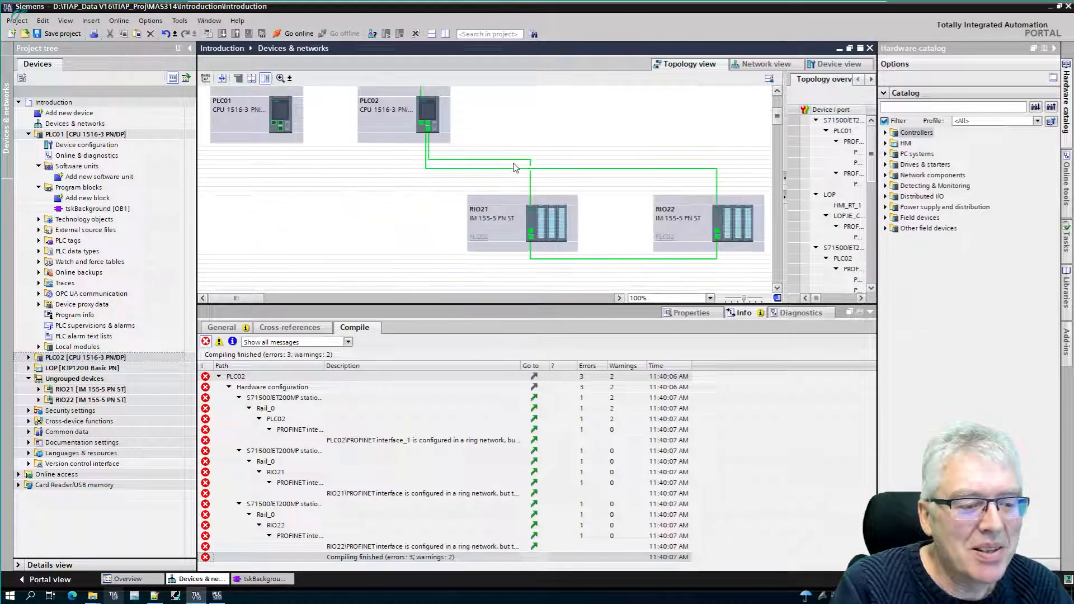
click(598, 168)
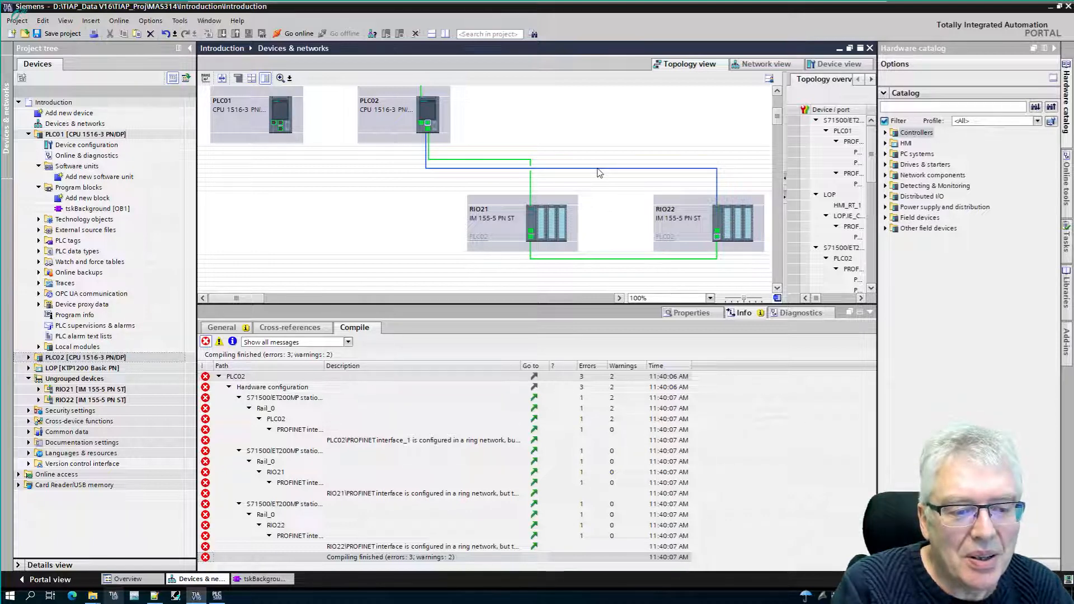
key(Delete)
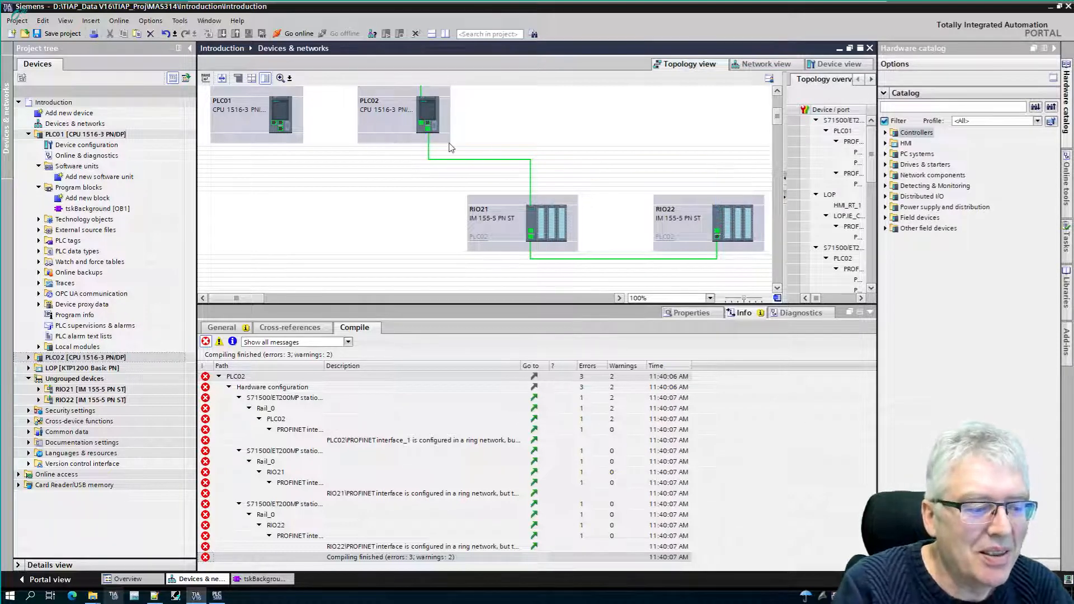
- Save the project and compile PLC02 again
click(58, 33)
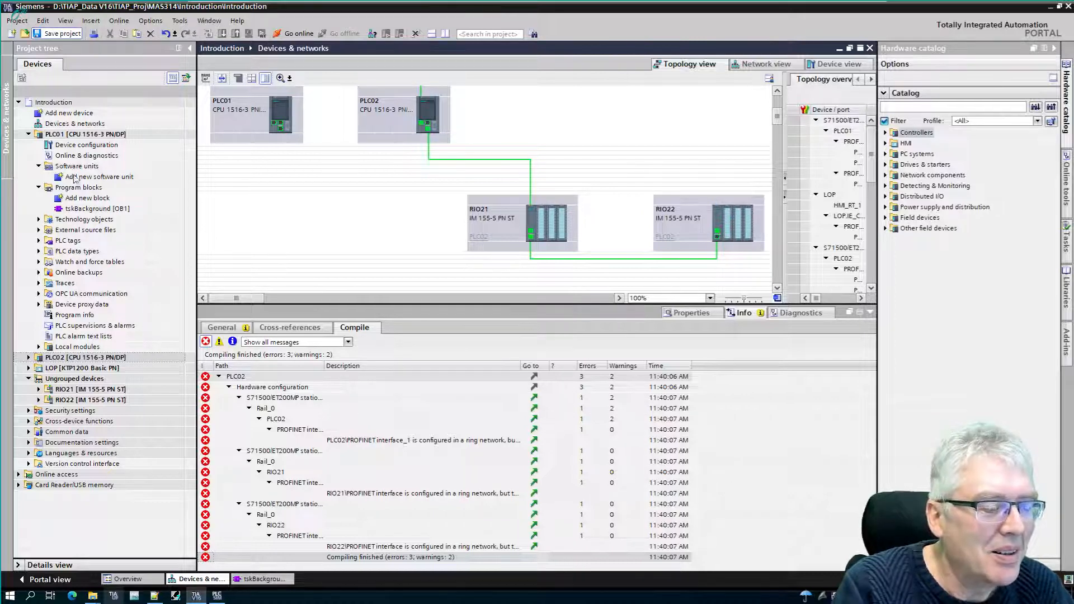
click(68, 358)
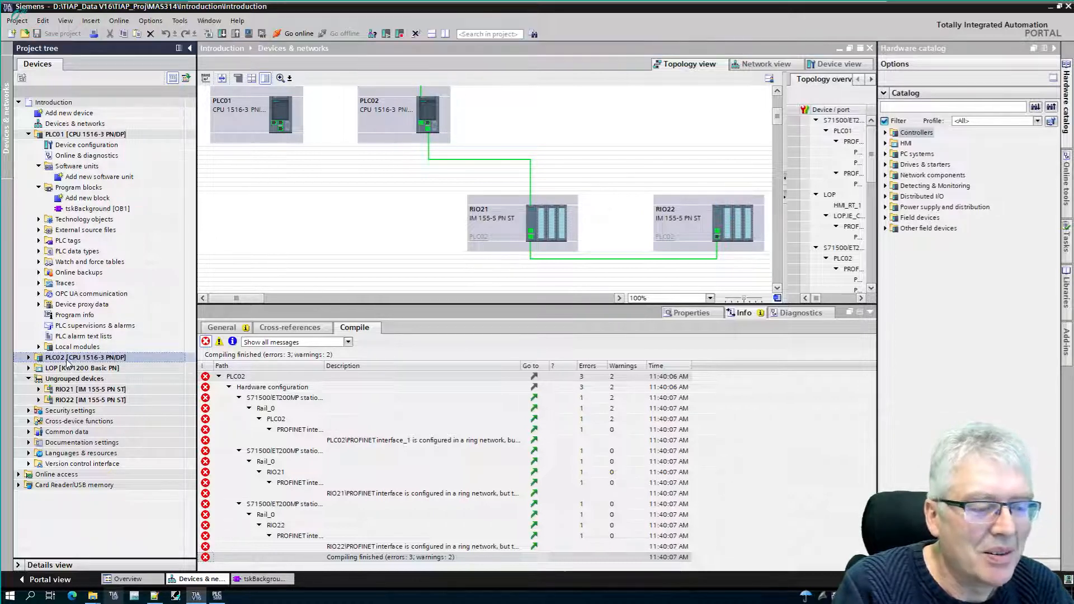
click(210, 33)
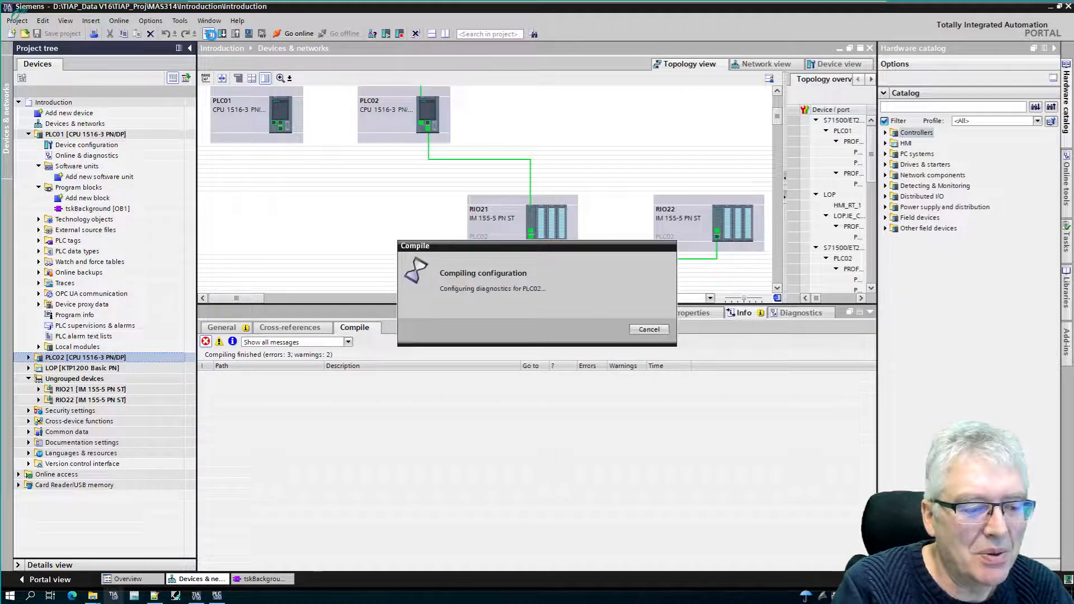